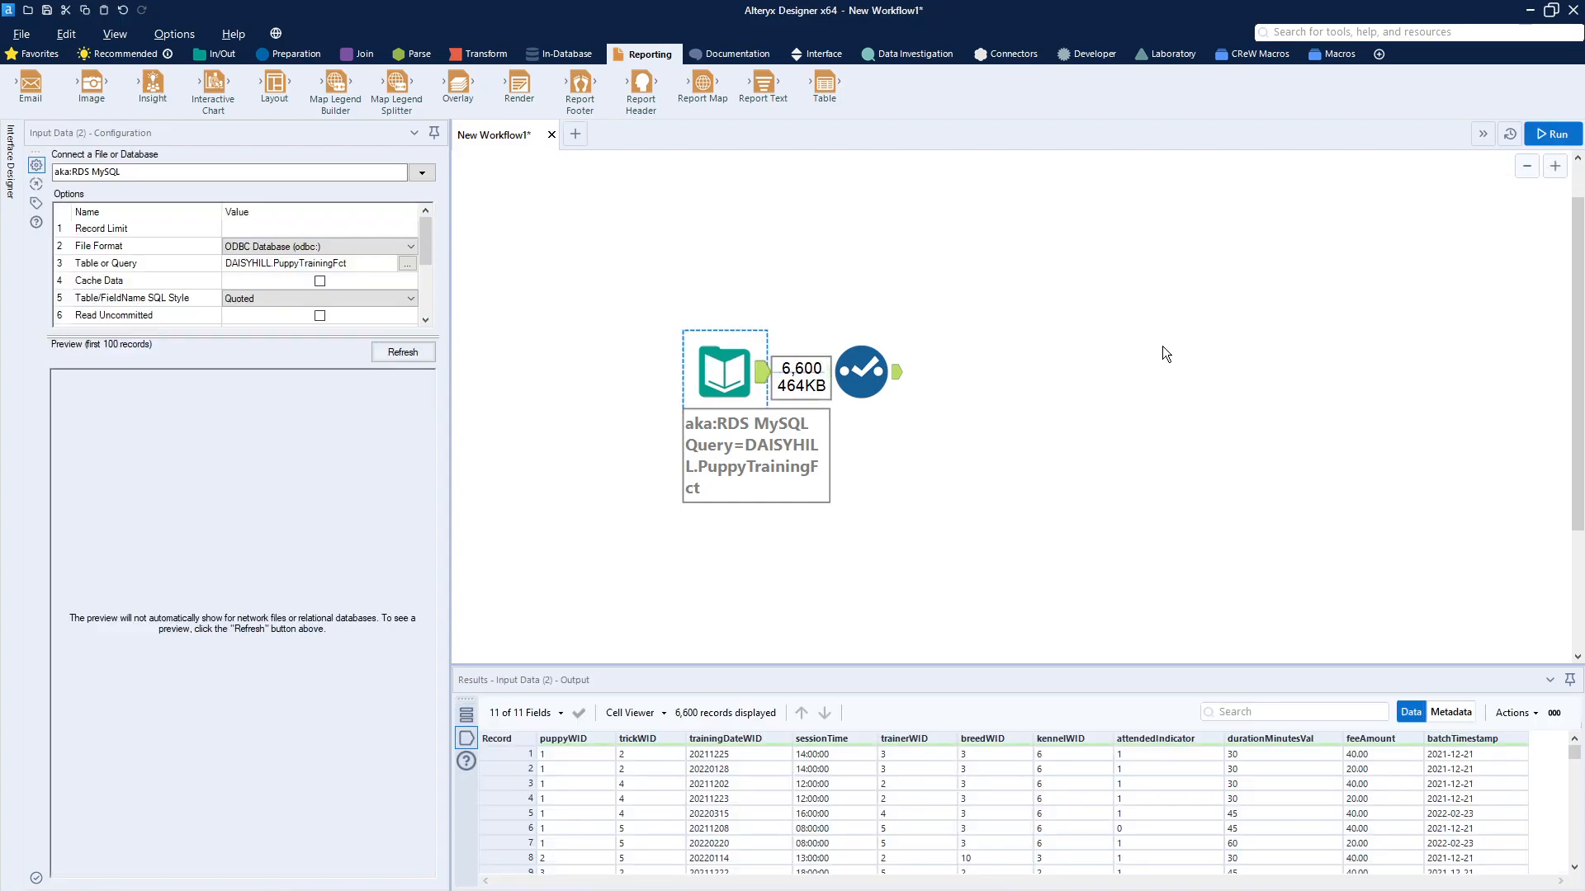
Step: Move the Input Data and Select tools together slightly down and to the right on the canvas
click(901, 384)
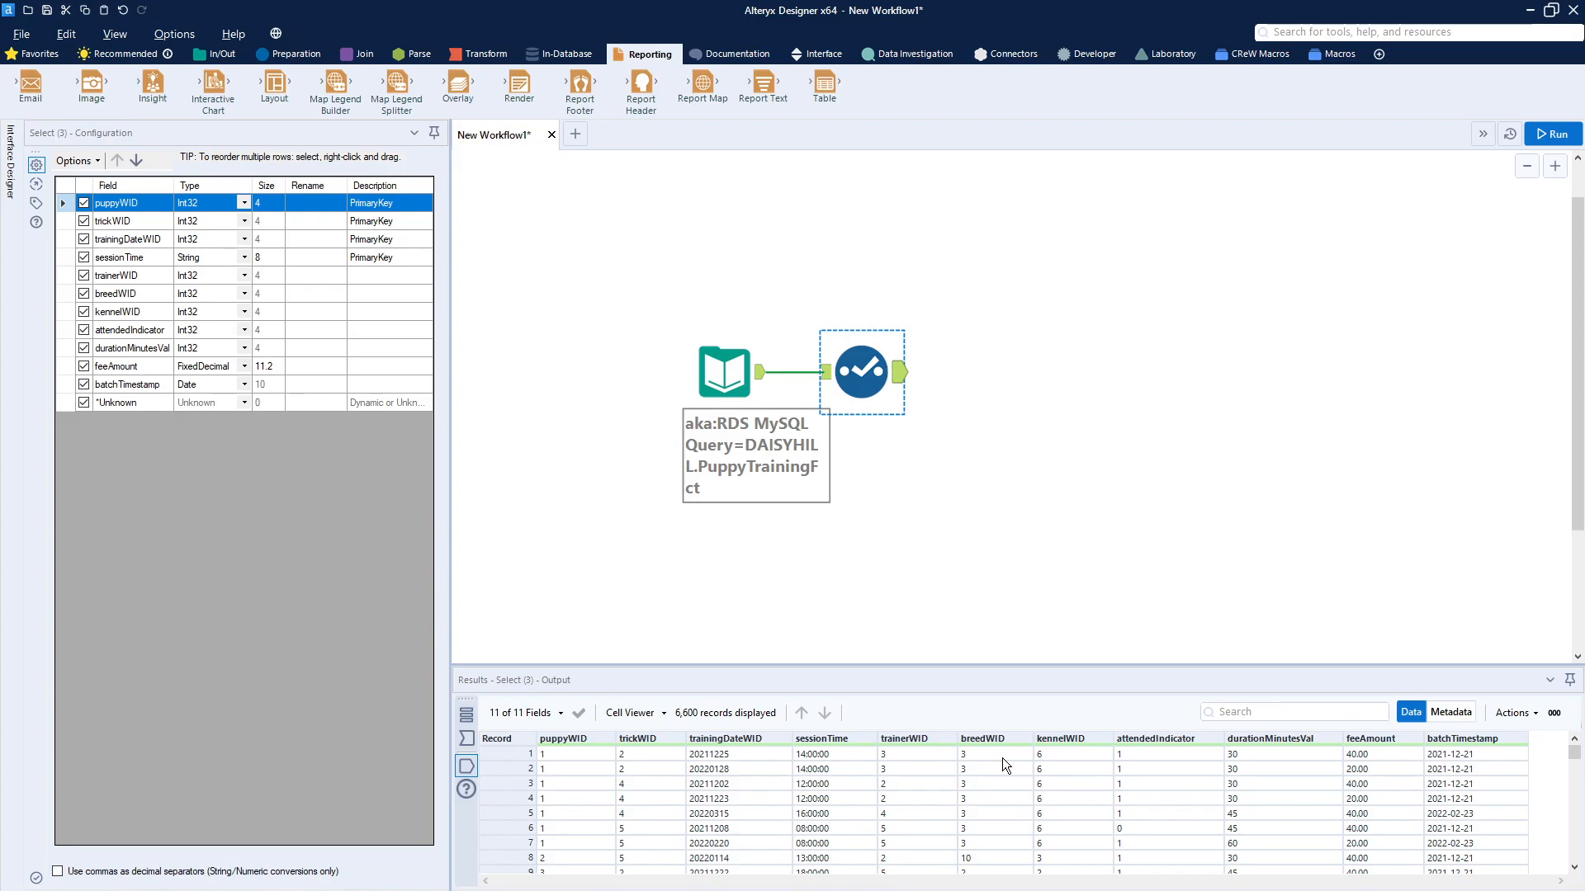
ctrl+click(726, 353)
drag(643, 314, 931, 479)
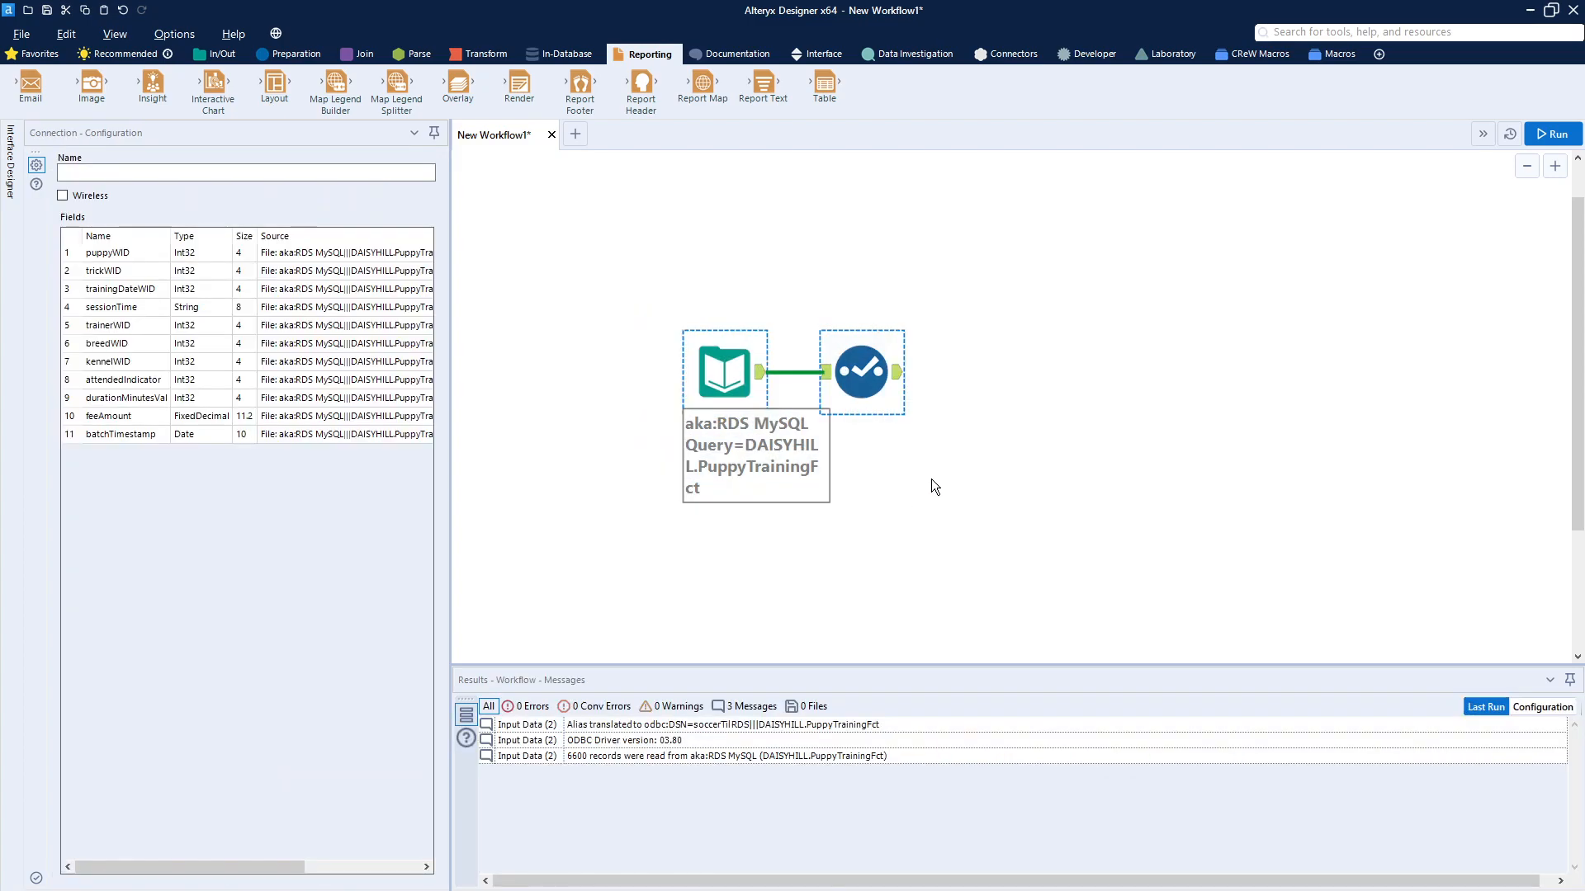
drag(857, 373, 908, 407)
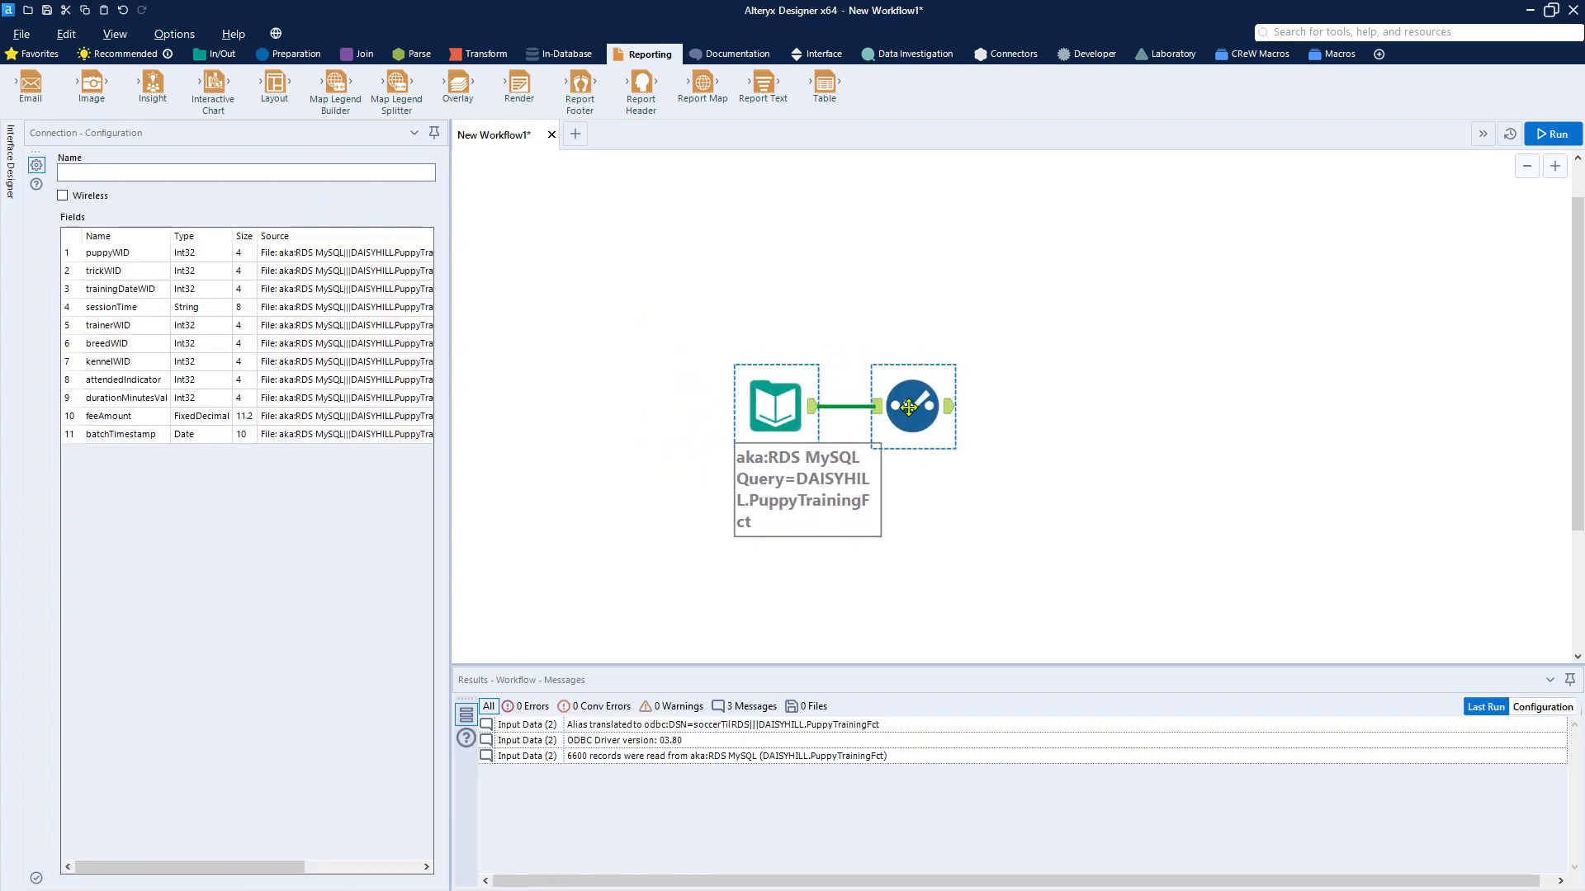
click(624, 434)
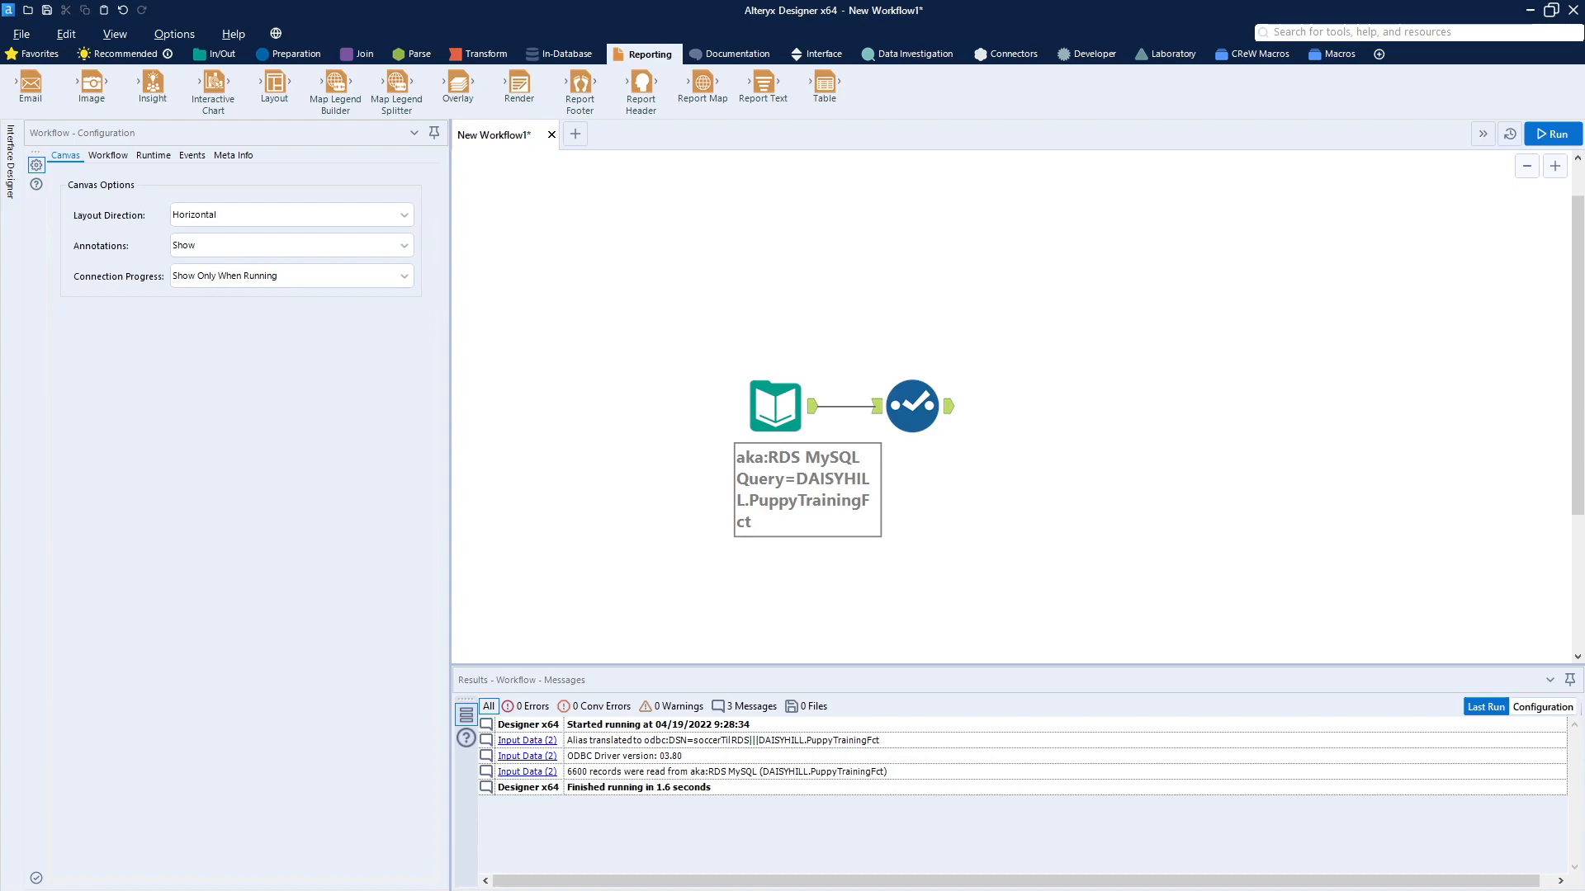
Step: Add a Filter tool after the Select tool and choose breedWID as its basic filter column
click(303, 55)
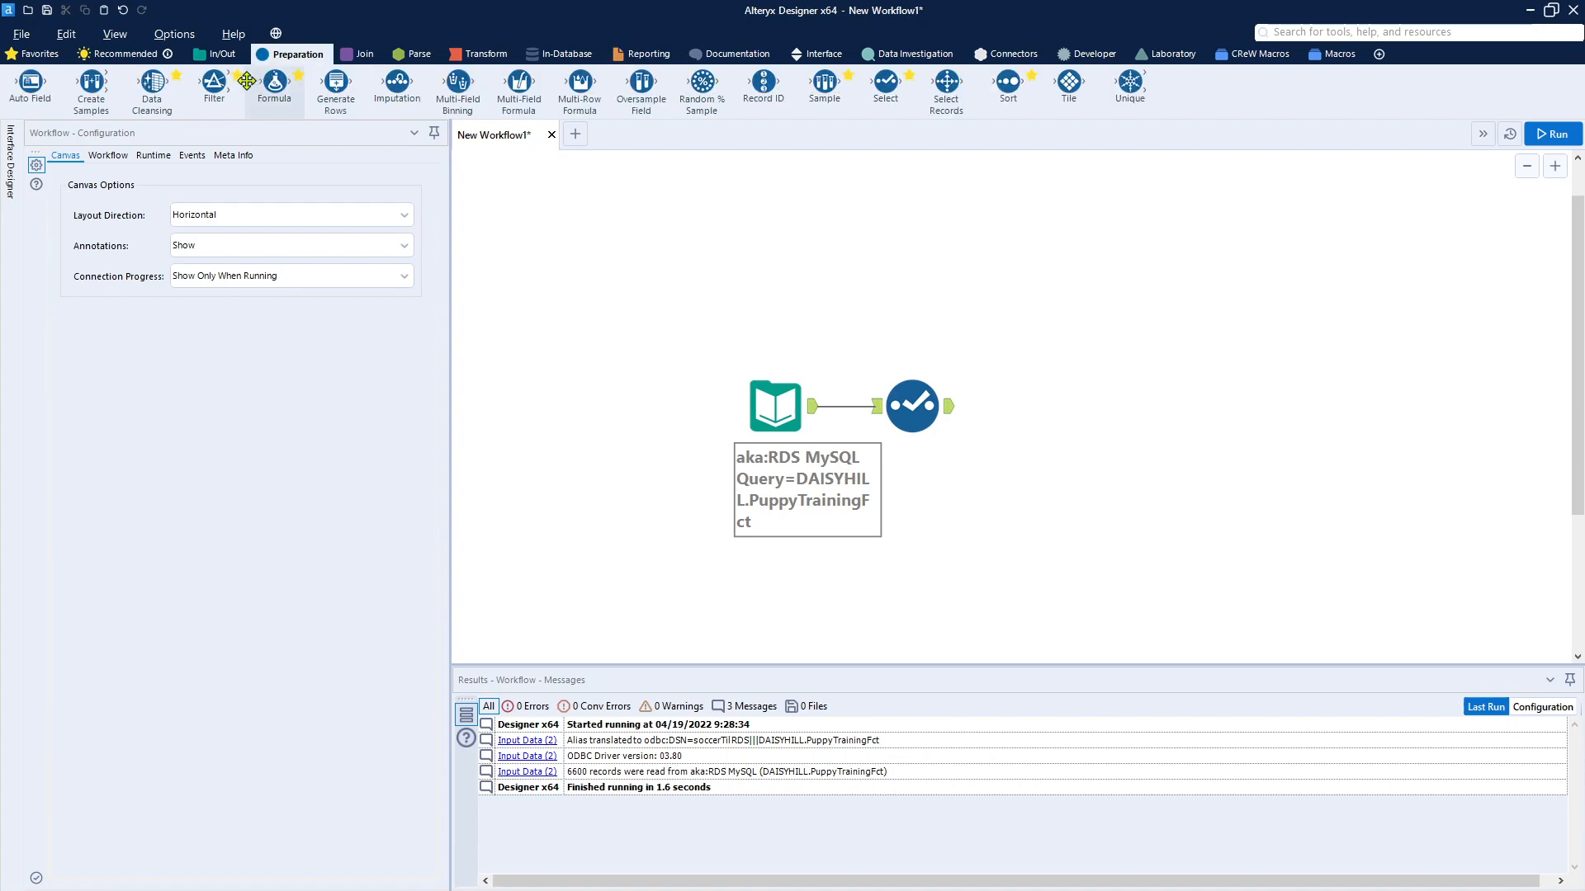
drag(214, 83, 1036, 409)
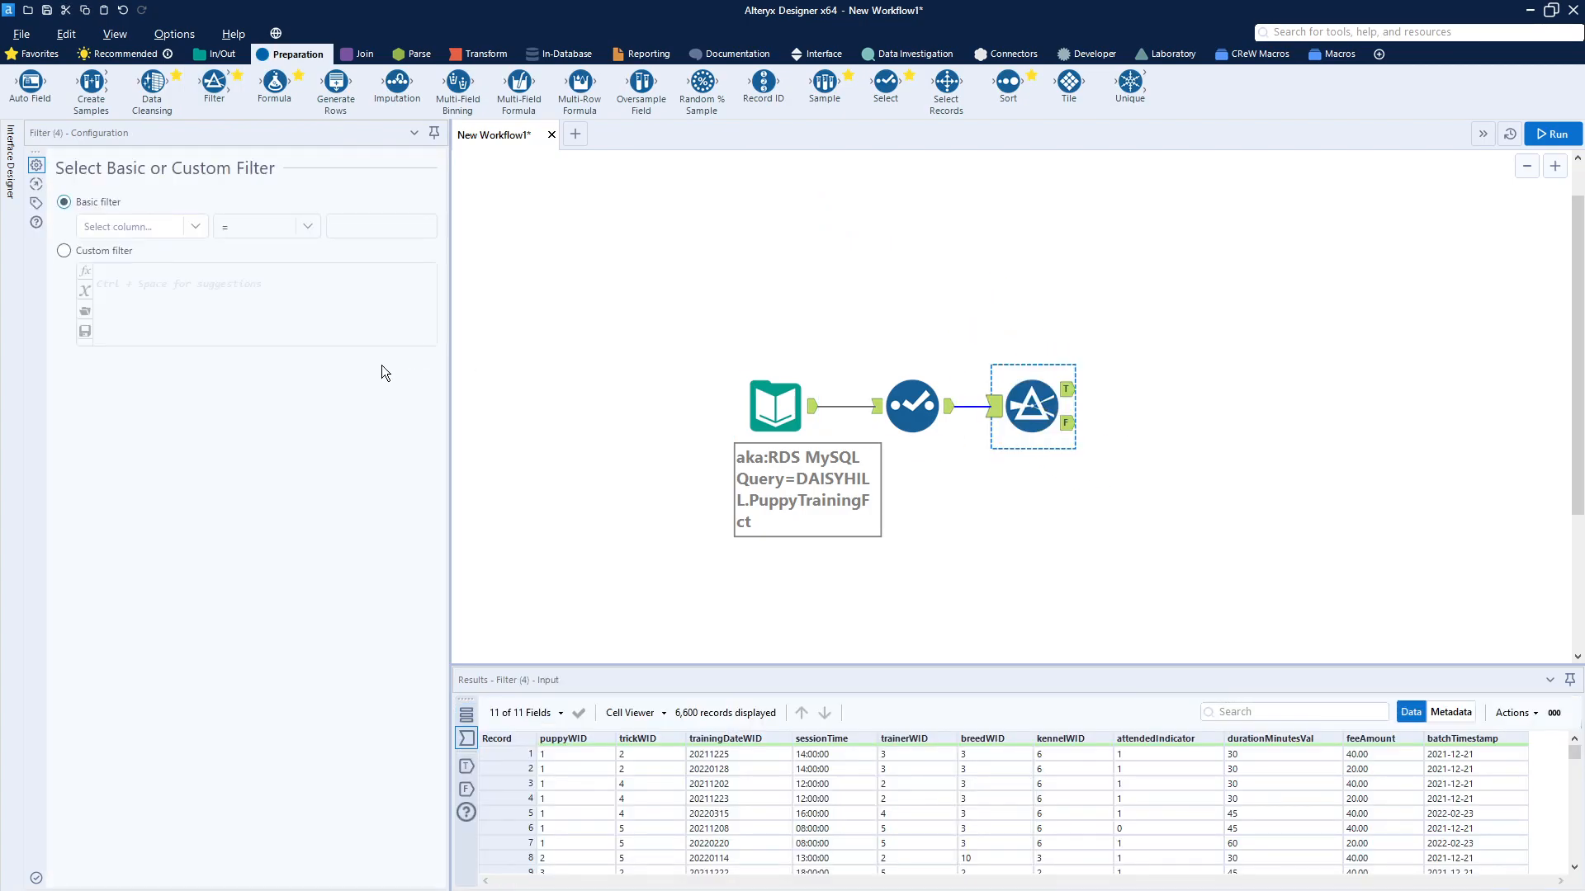
click(196, 231)
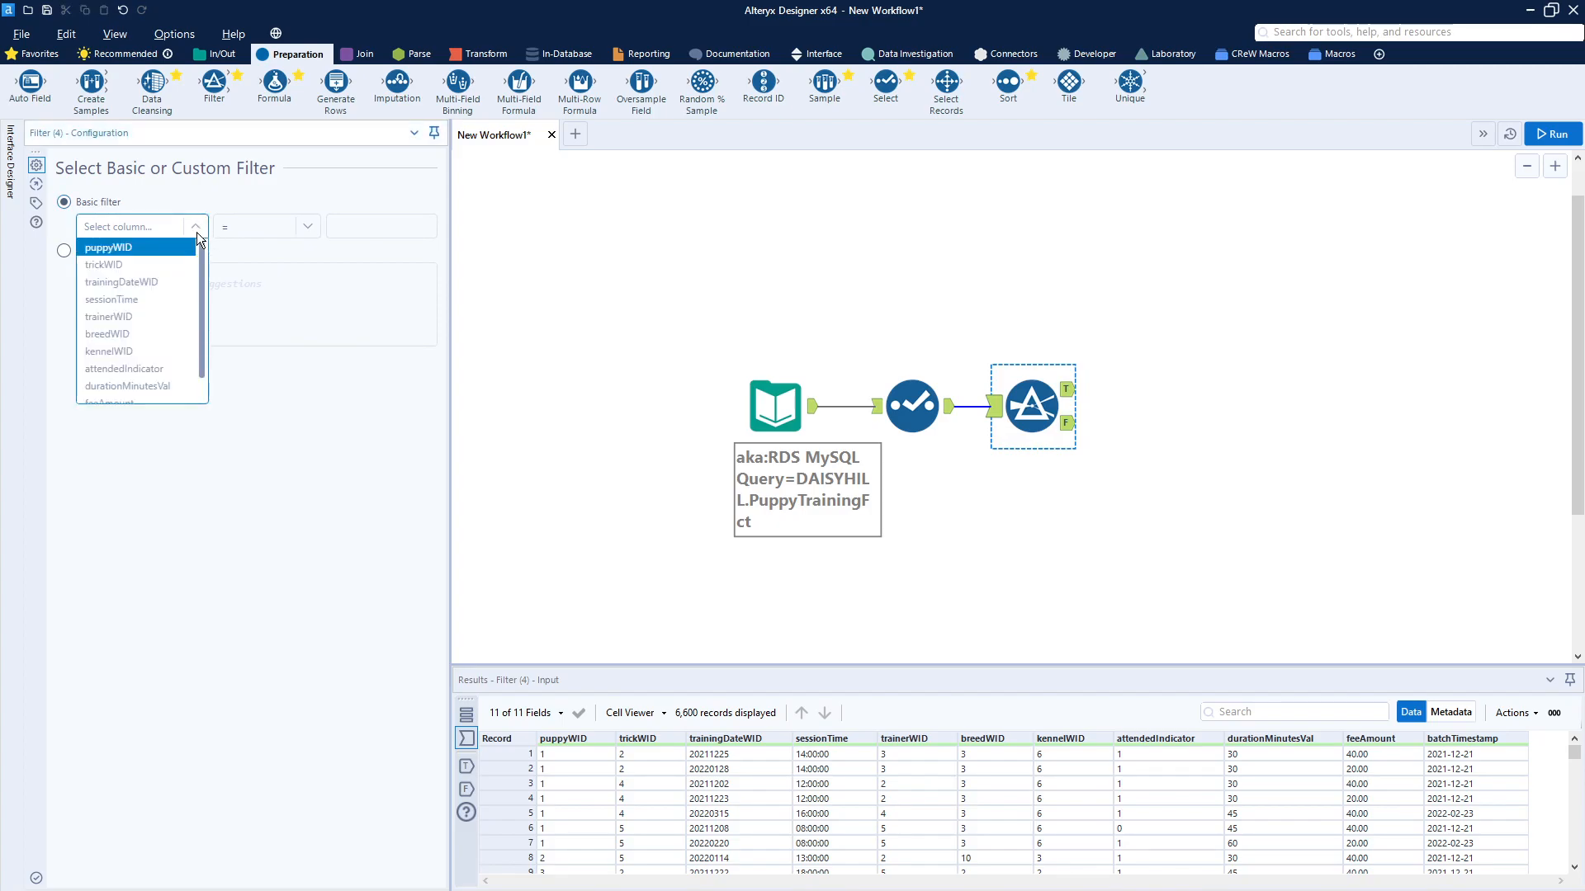
click(178, 318)
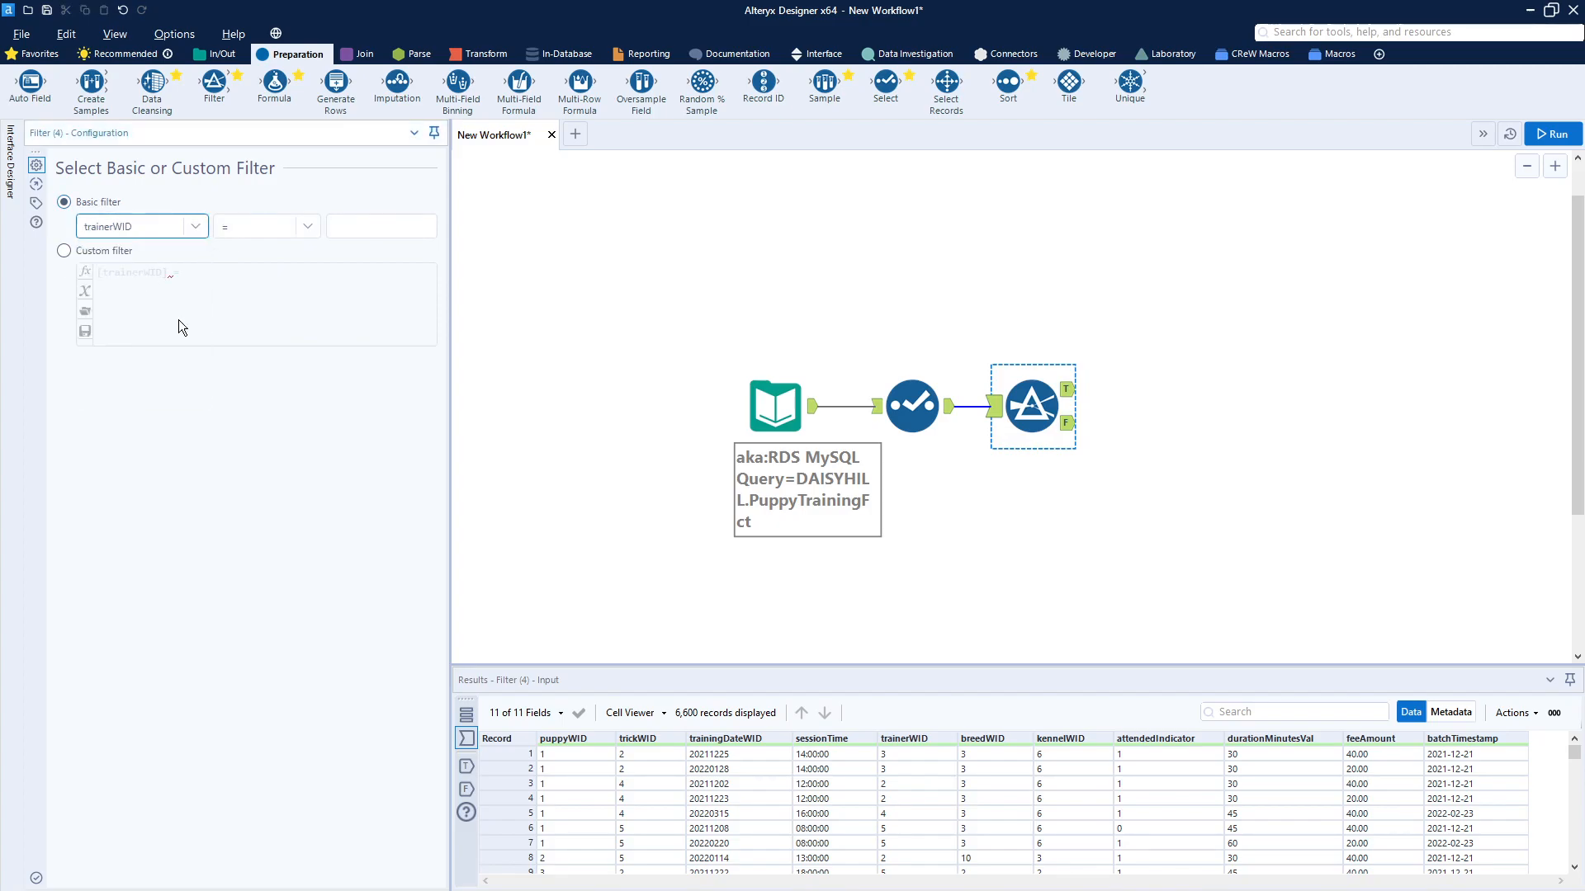
click(189, 232)
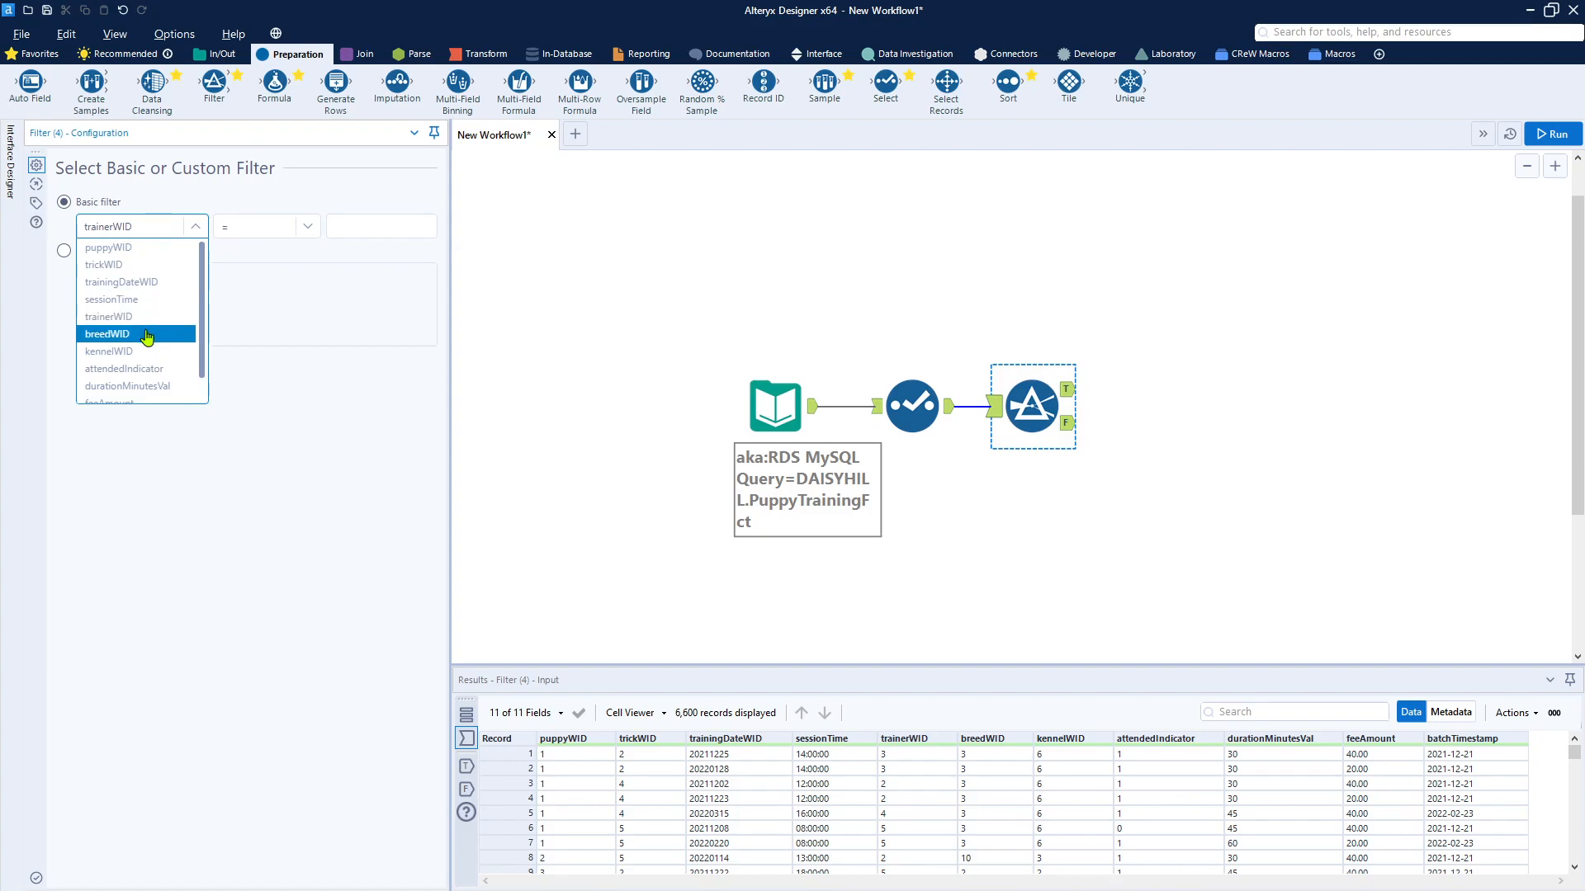
click(147, 334)
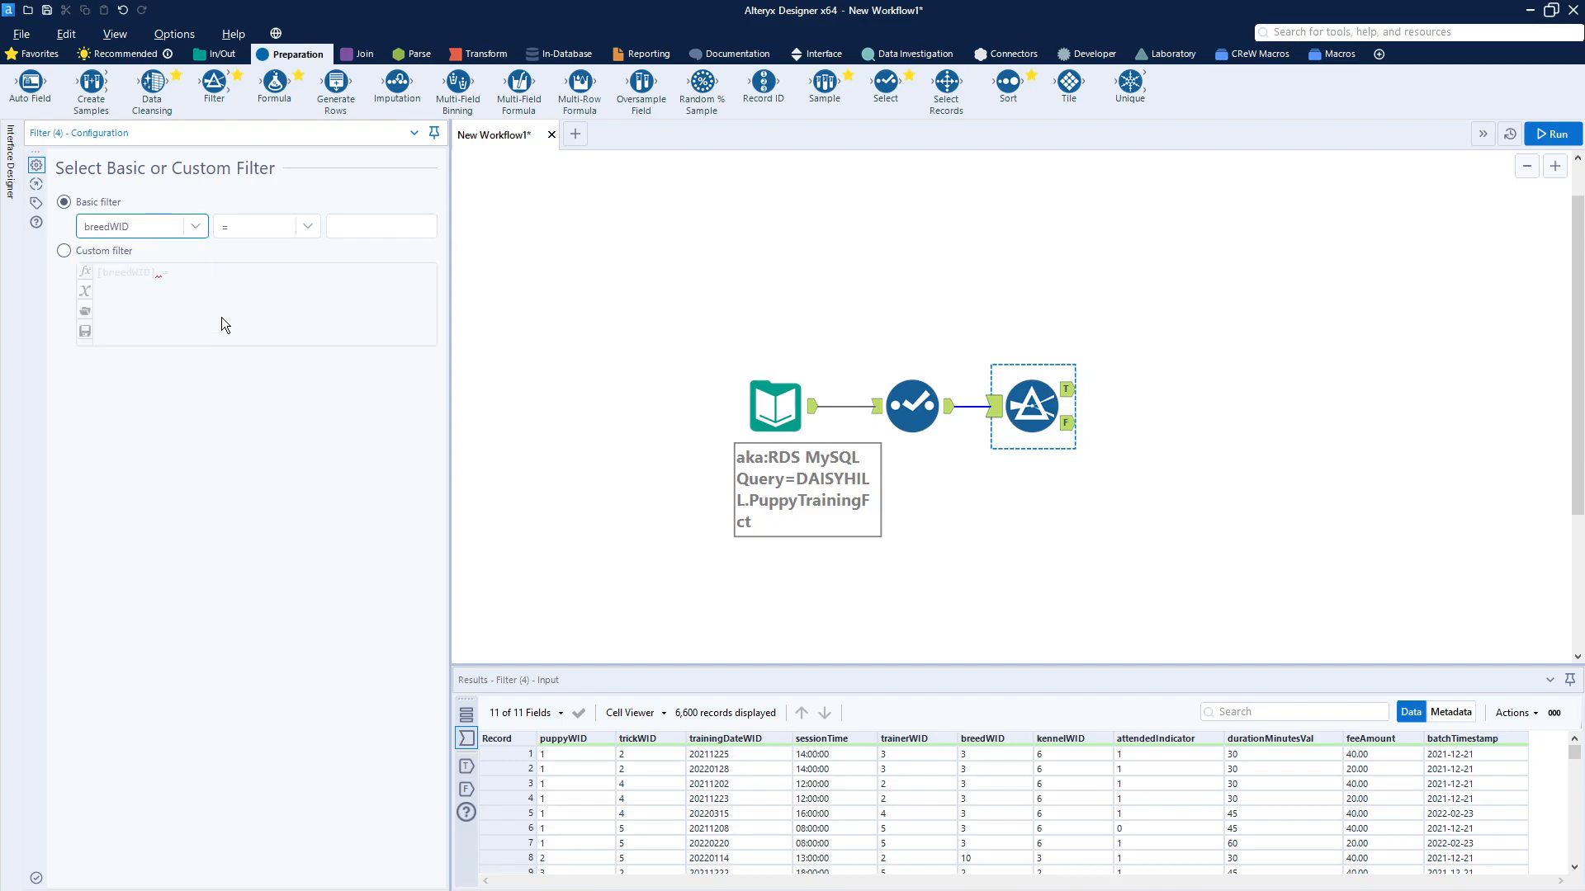
Step: Switch the Filter tool to a custom filter with the expression [breedWID] IN (0)
click(307, 228)
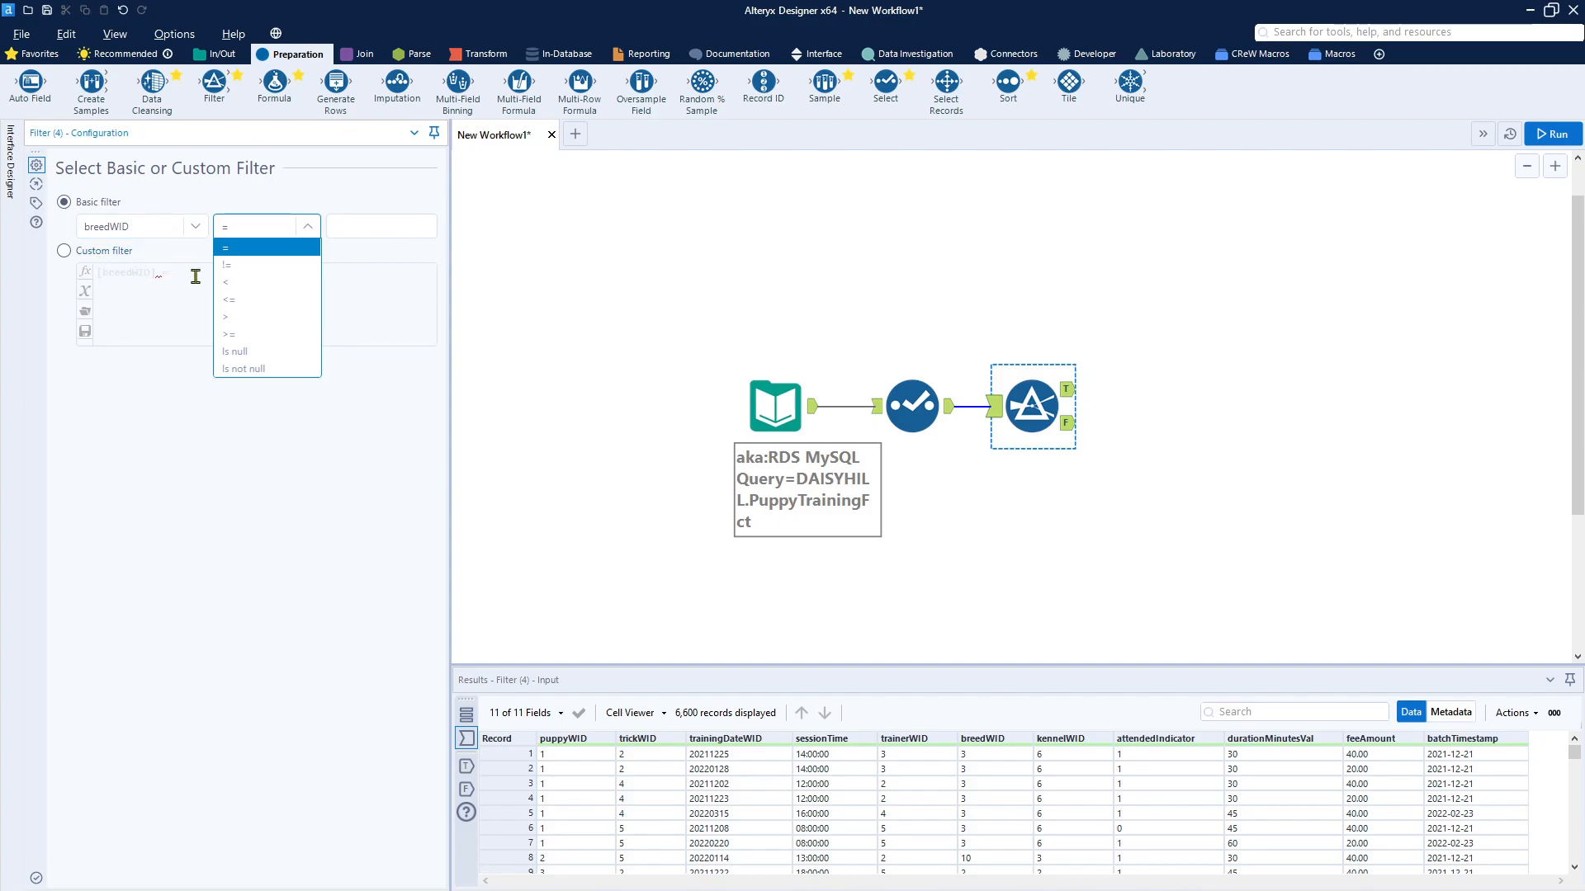
click(63, 251)
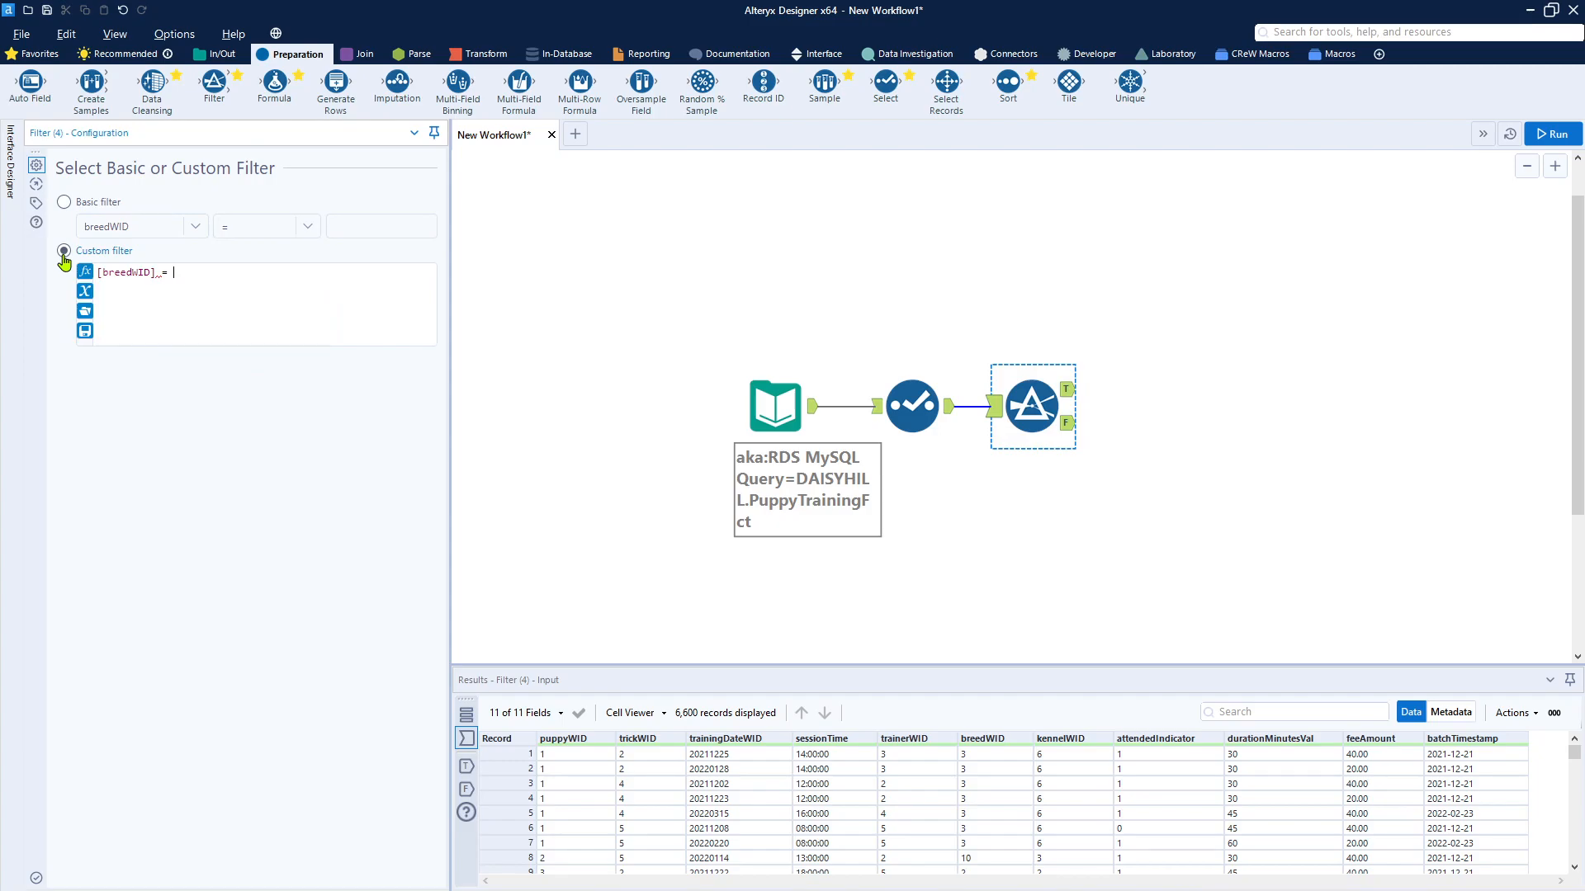
key(BackSpace)
text(IN ()
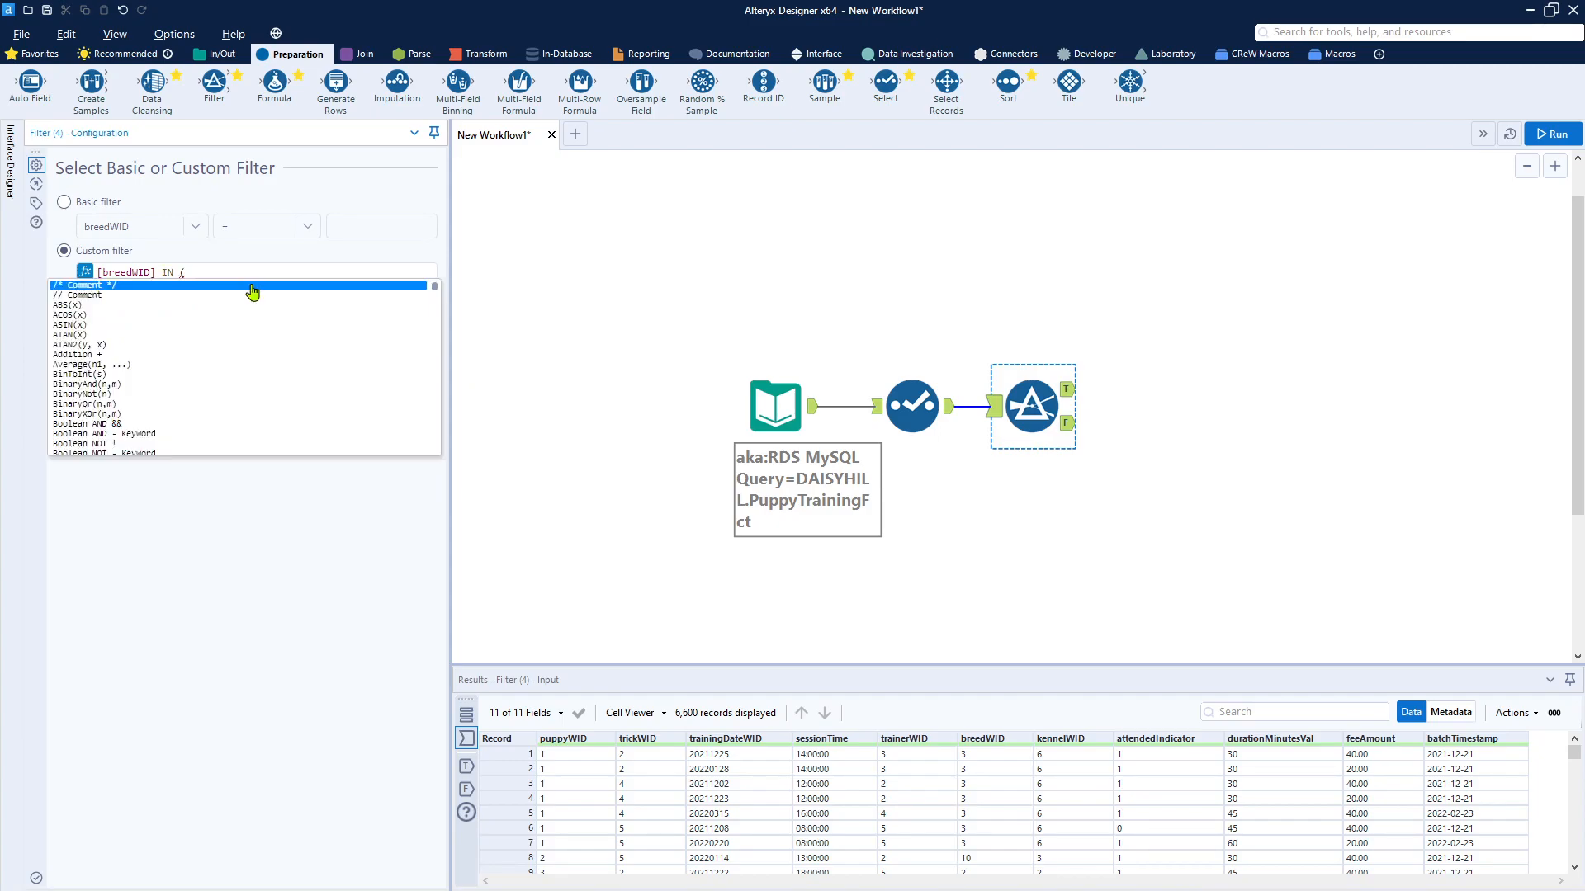
text(0))
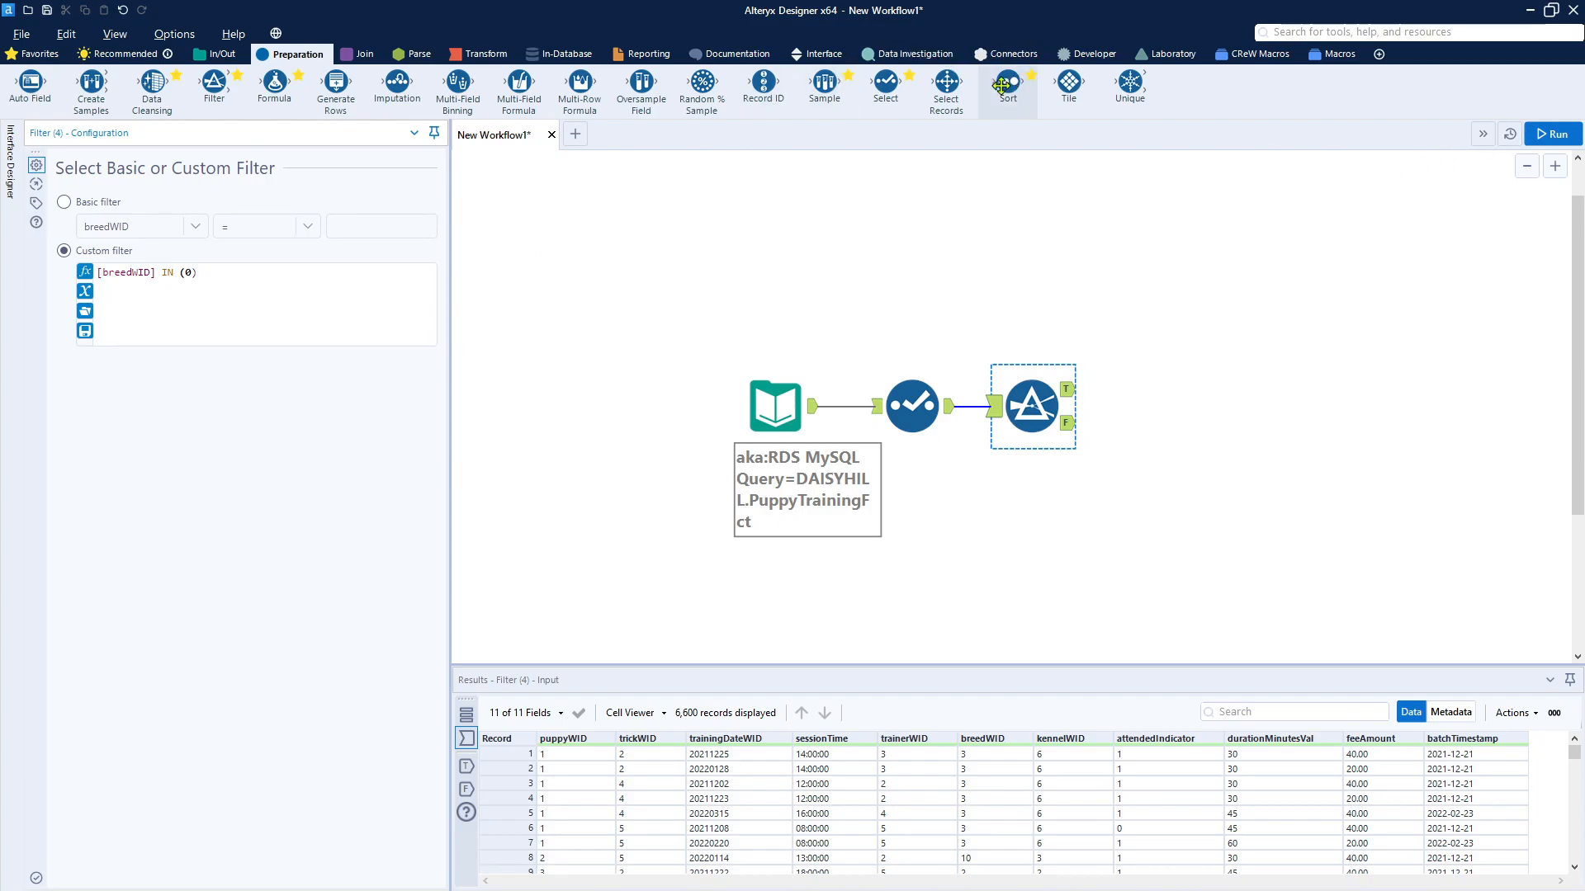
Step: Add a Sort tool to the Filter's True output, sorting ascending by puppyWID, trainingDateWID and sessionTime
drag(1000, 86, 1156, 394)
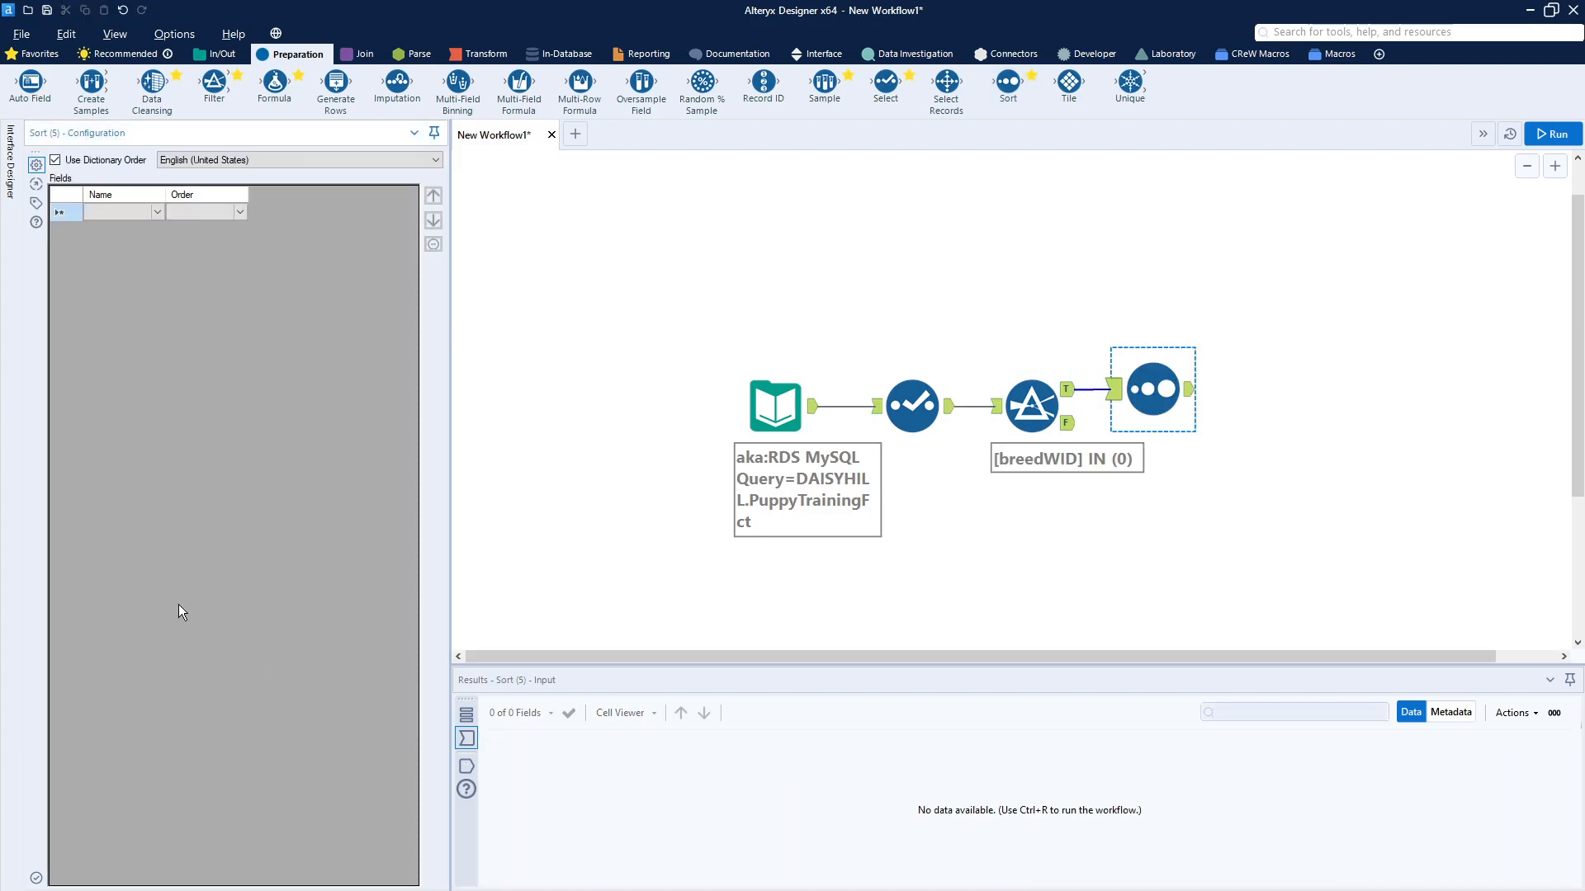
click(158, 212)
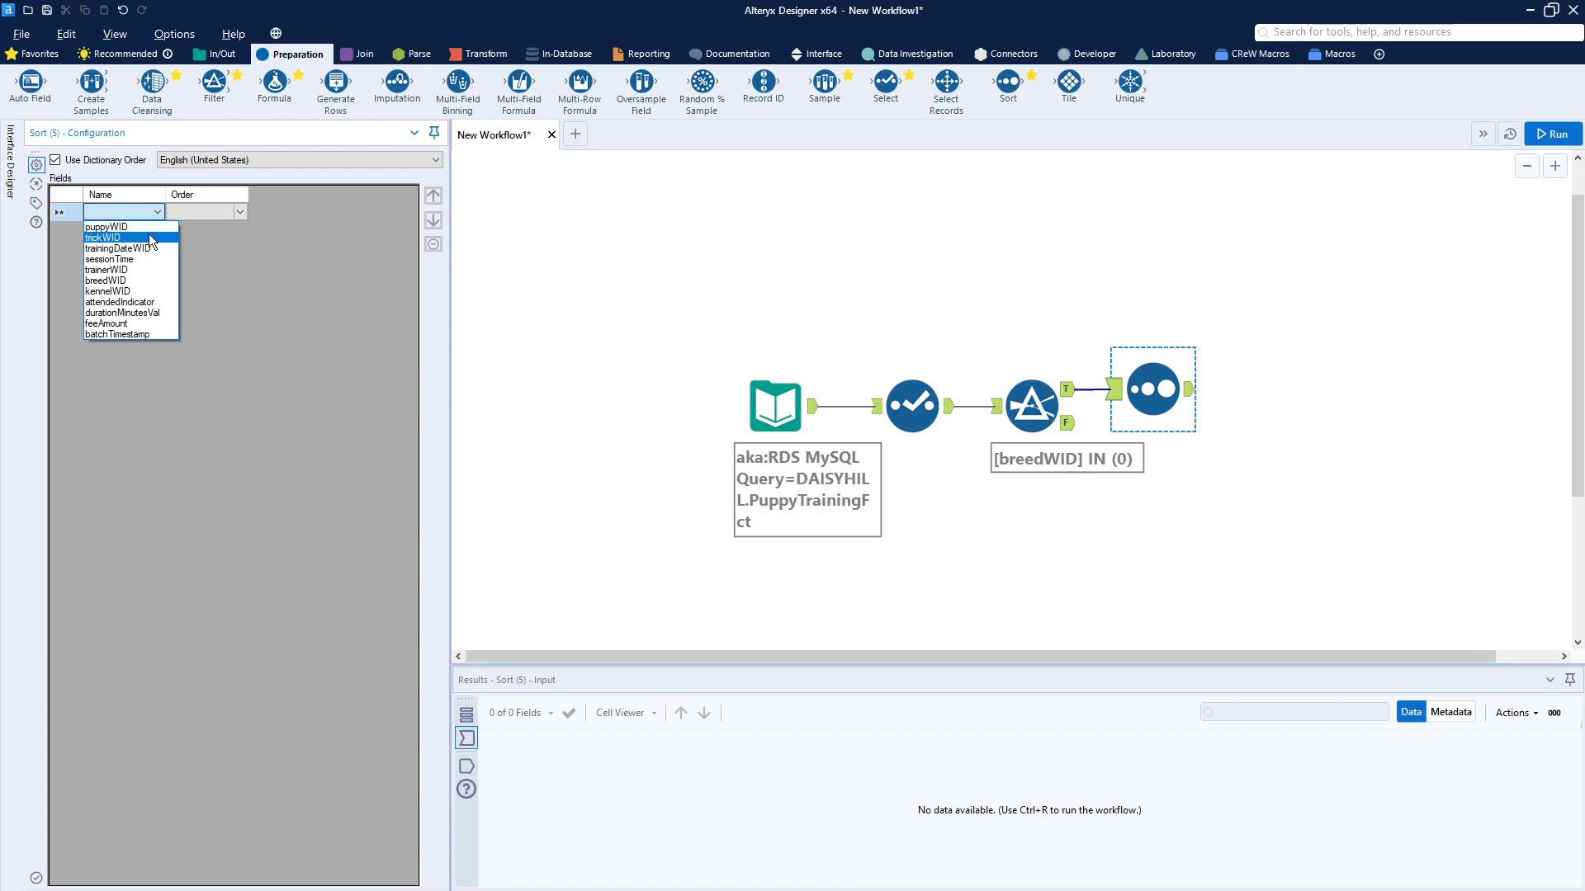
click(147, 227)
click(150, 231)
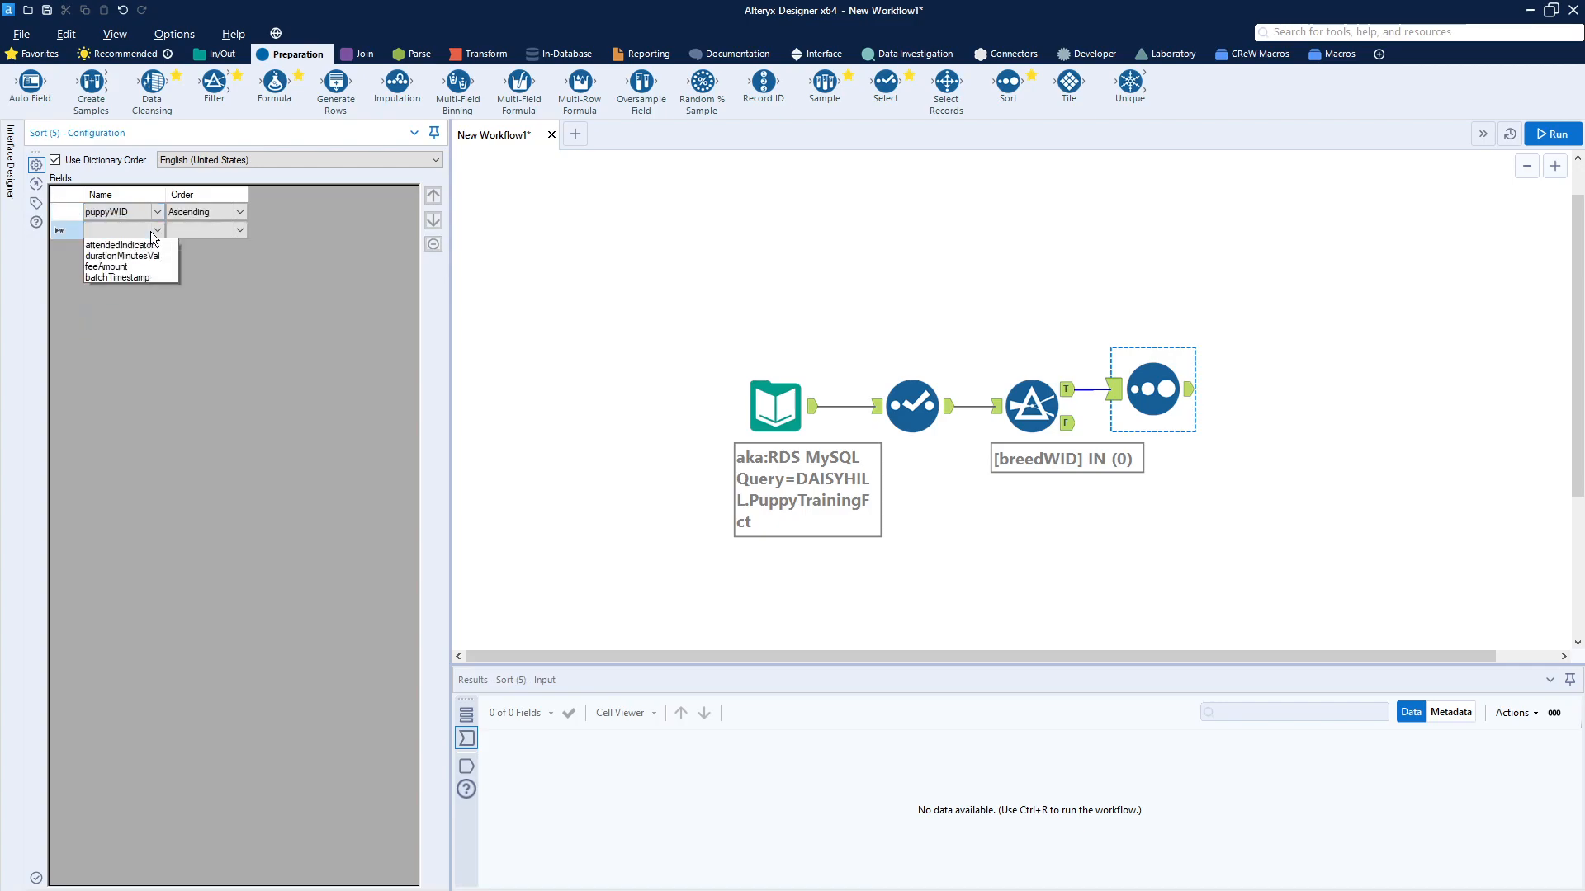
click(152, 266)
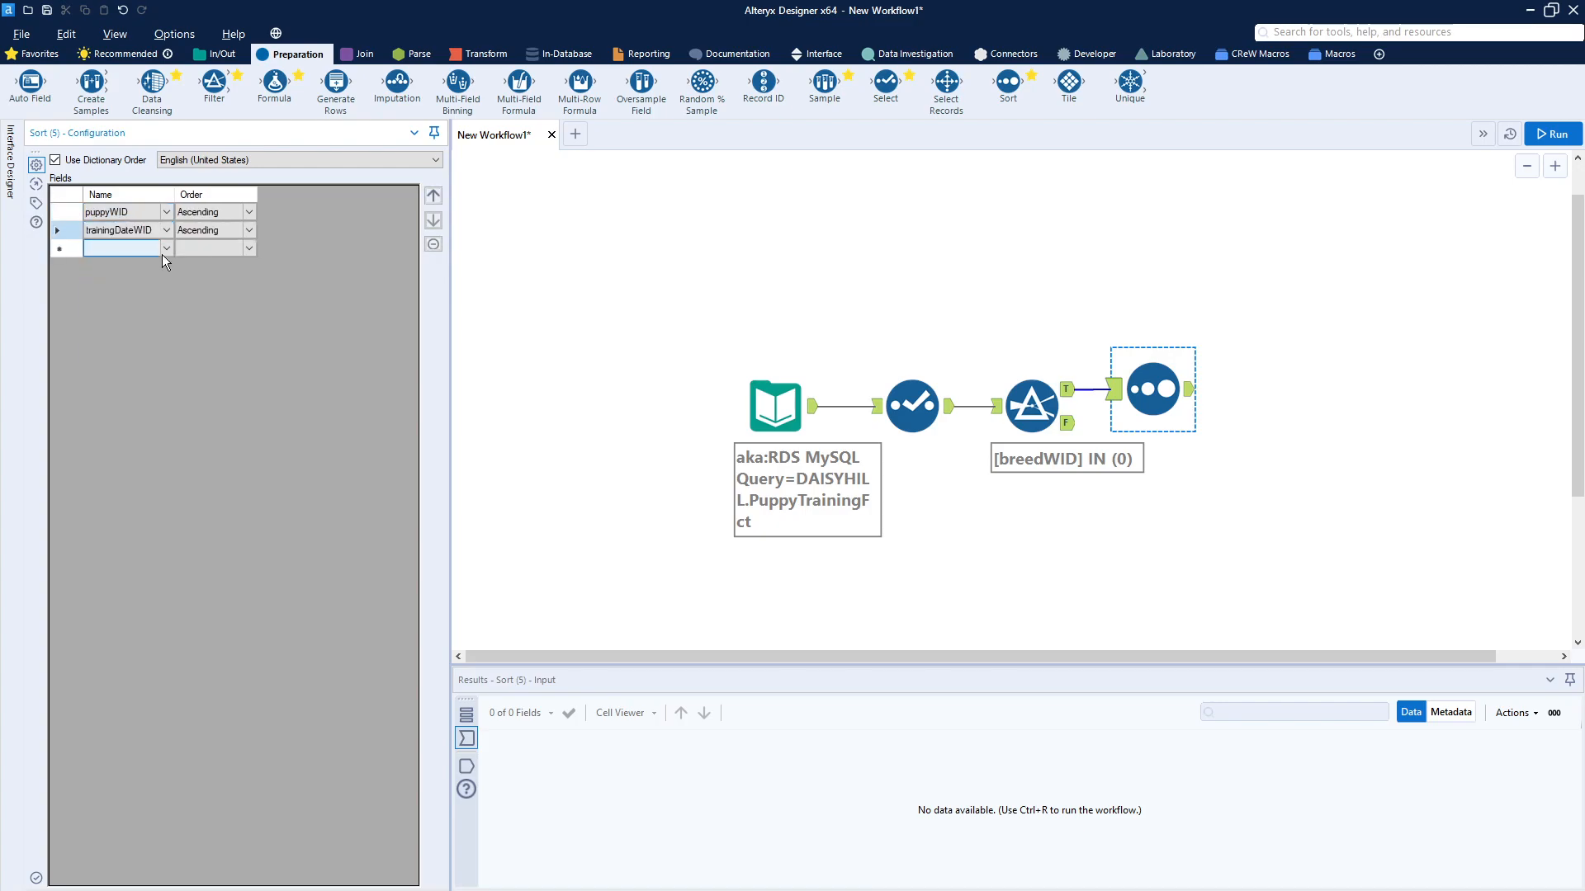
click(167, 246)
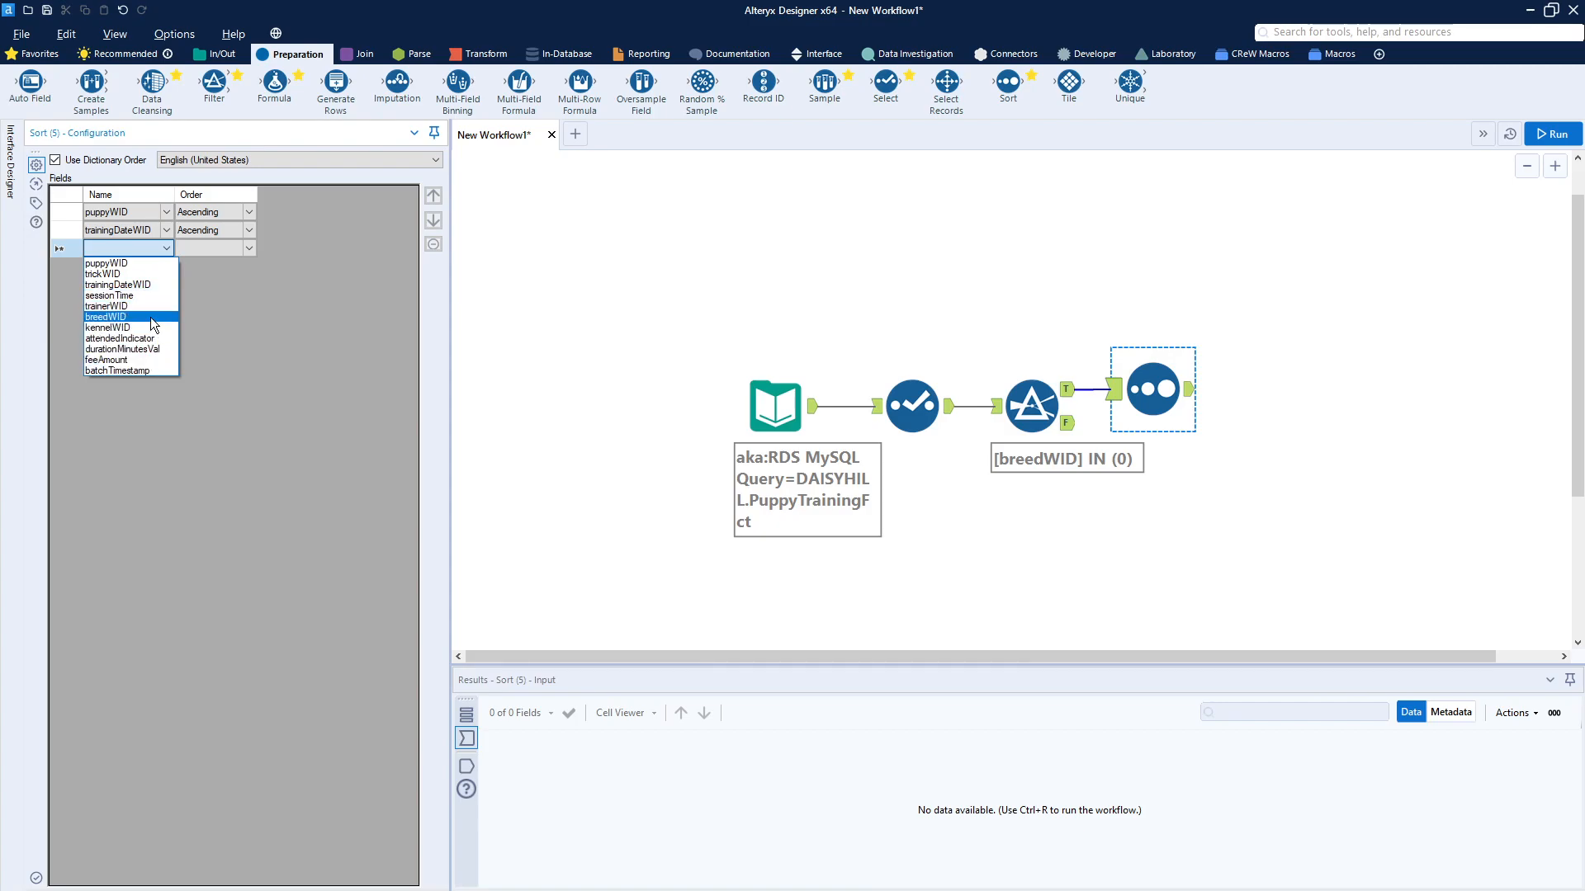
click(142, 296)
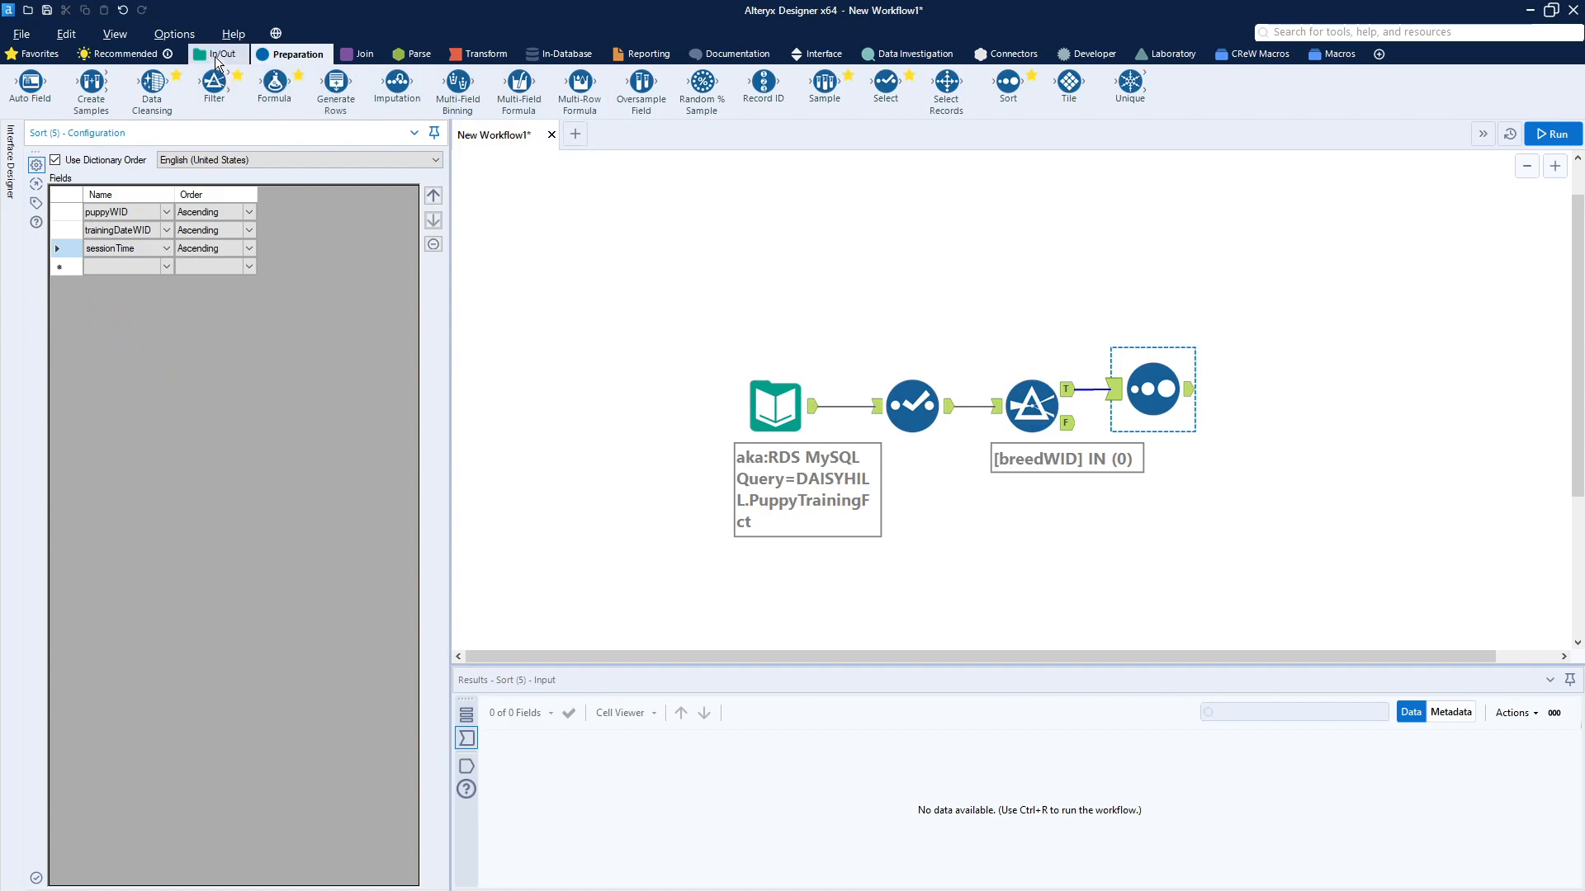
Step: Attach a Browse tool to the Sort output and line the Sort tool up with the row
click(219, 53)
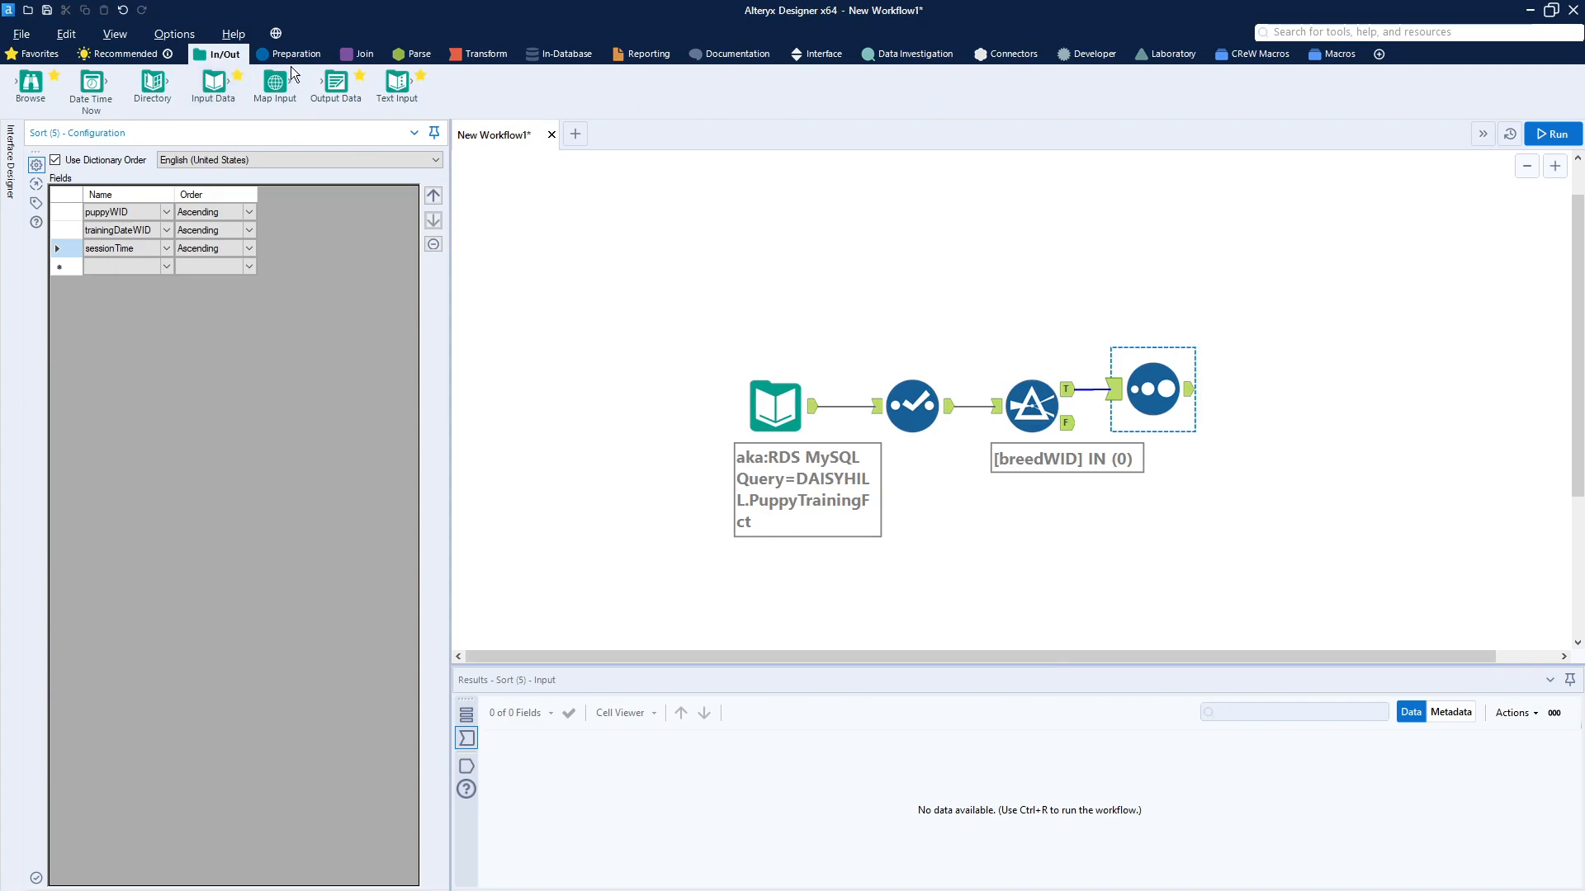
drag(30, 83, 1292, 408)
drag(1170, 405, 1211, 418)
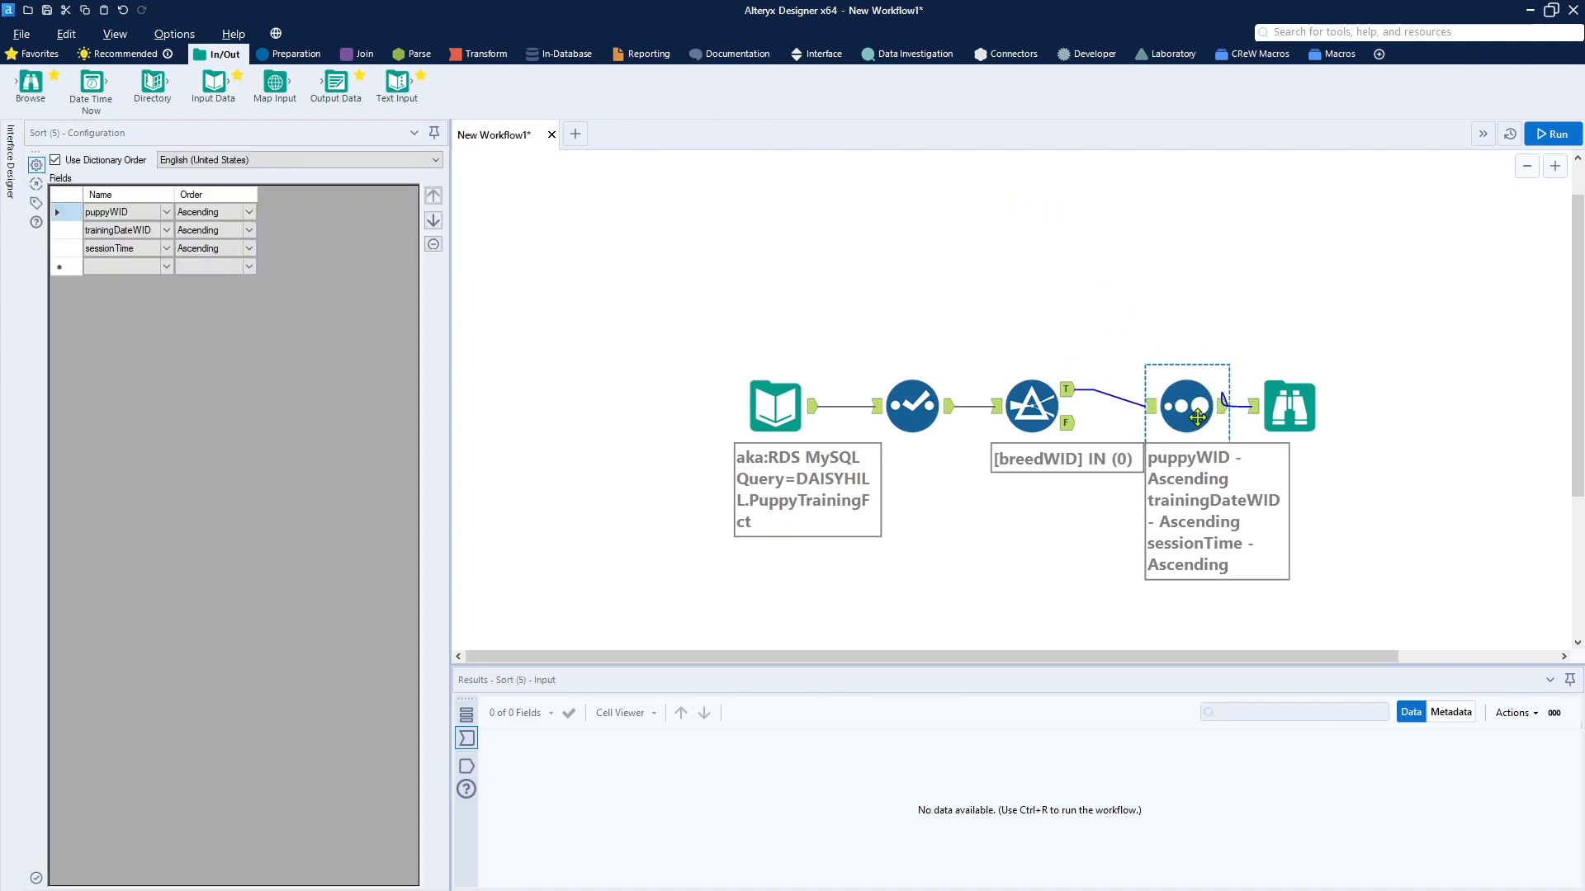
ctrl+click(1282, 407)
ctrl+click(1281, 408)
Step: Run the workflow, review the records at the Sort and Browse tools, and shift the Browse tool slightly right
click(1556, 142)
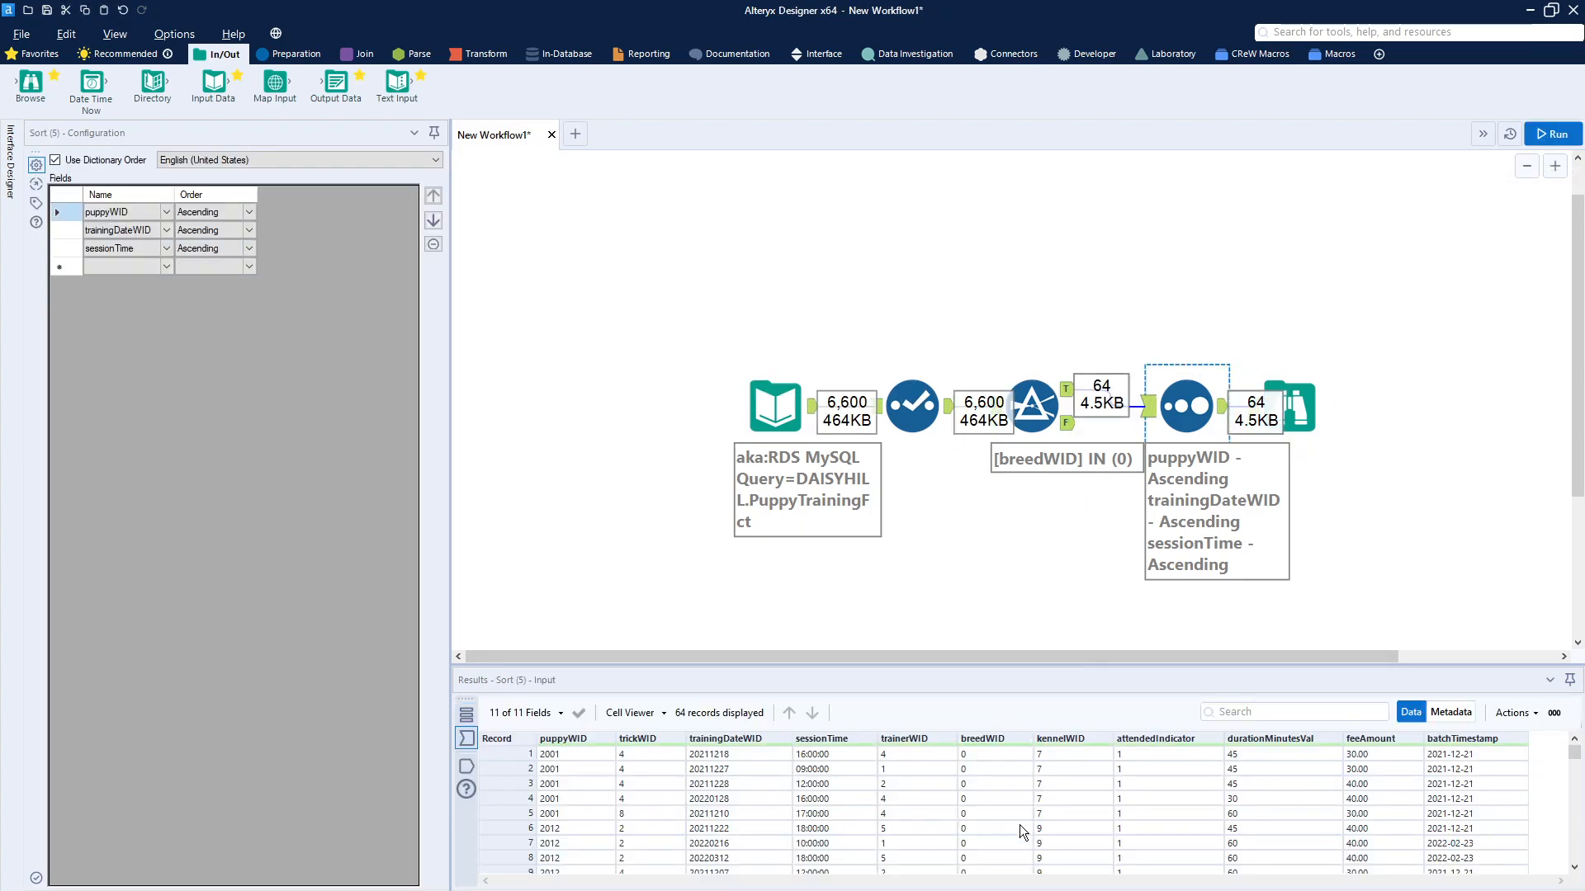
scroll(1022, 828, down, 18)
scroll(1022, 828, down, 1)
scroll(1021, 828, up, 19)
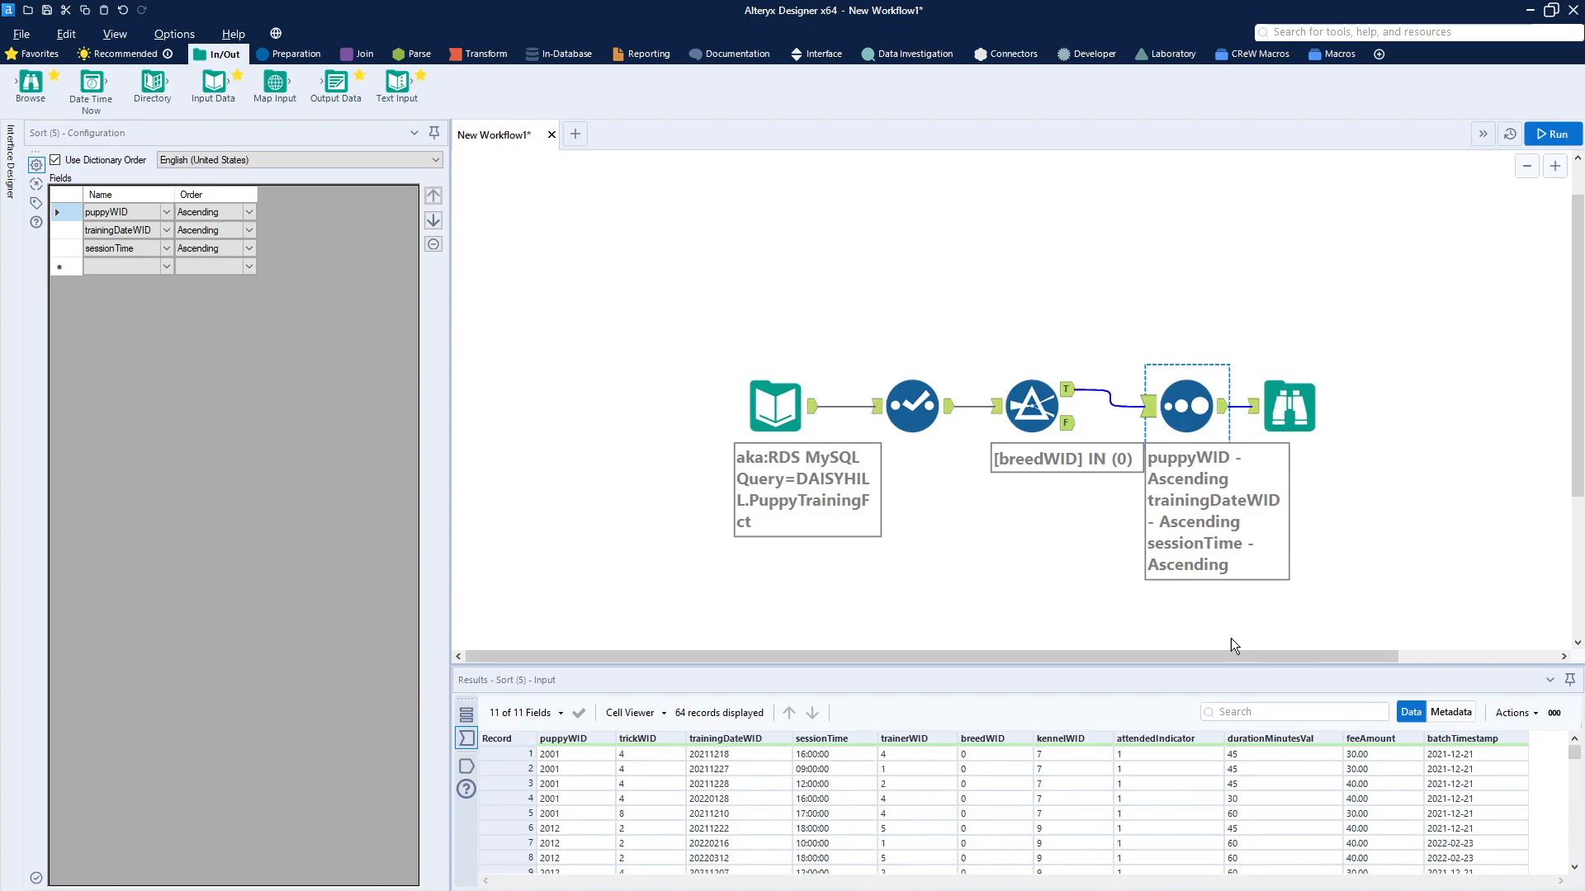
click(1293, 408)
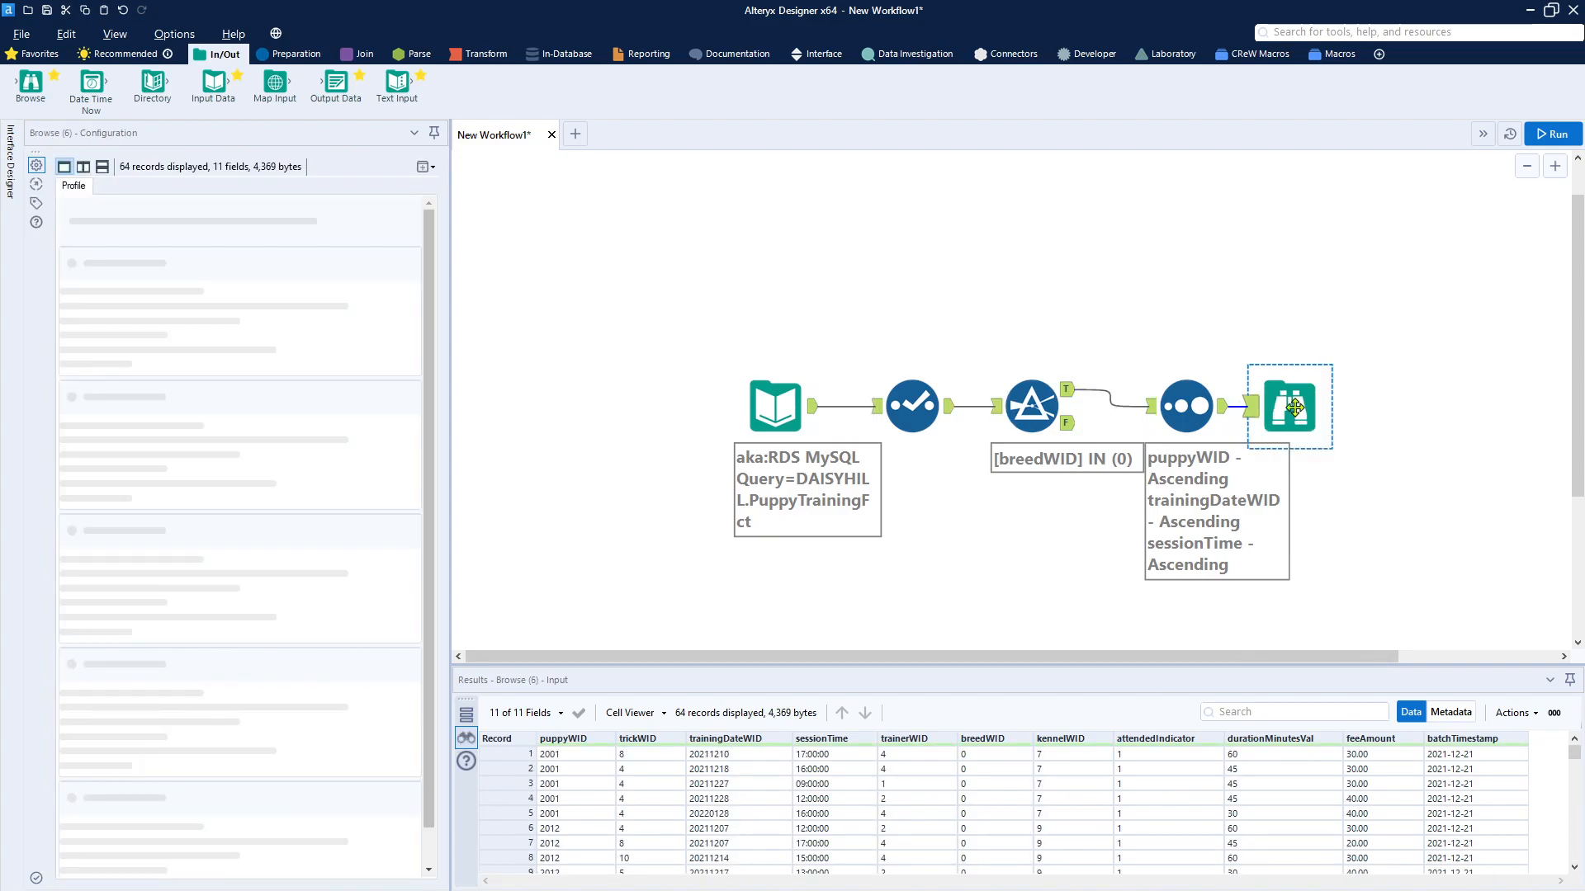
drag(1297, 407, 1309, 405)
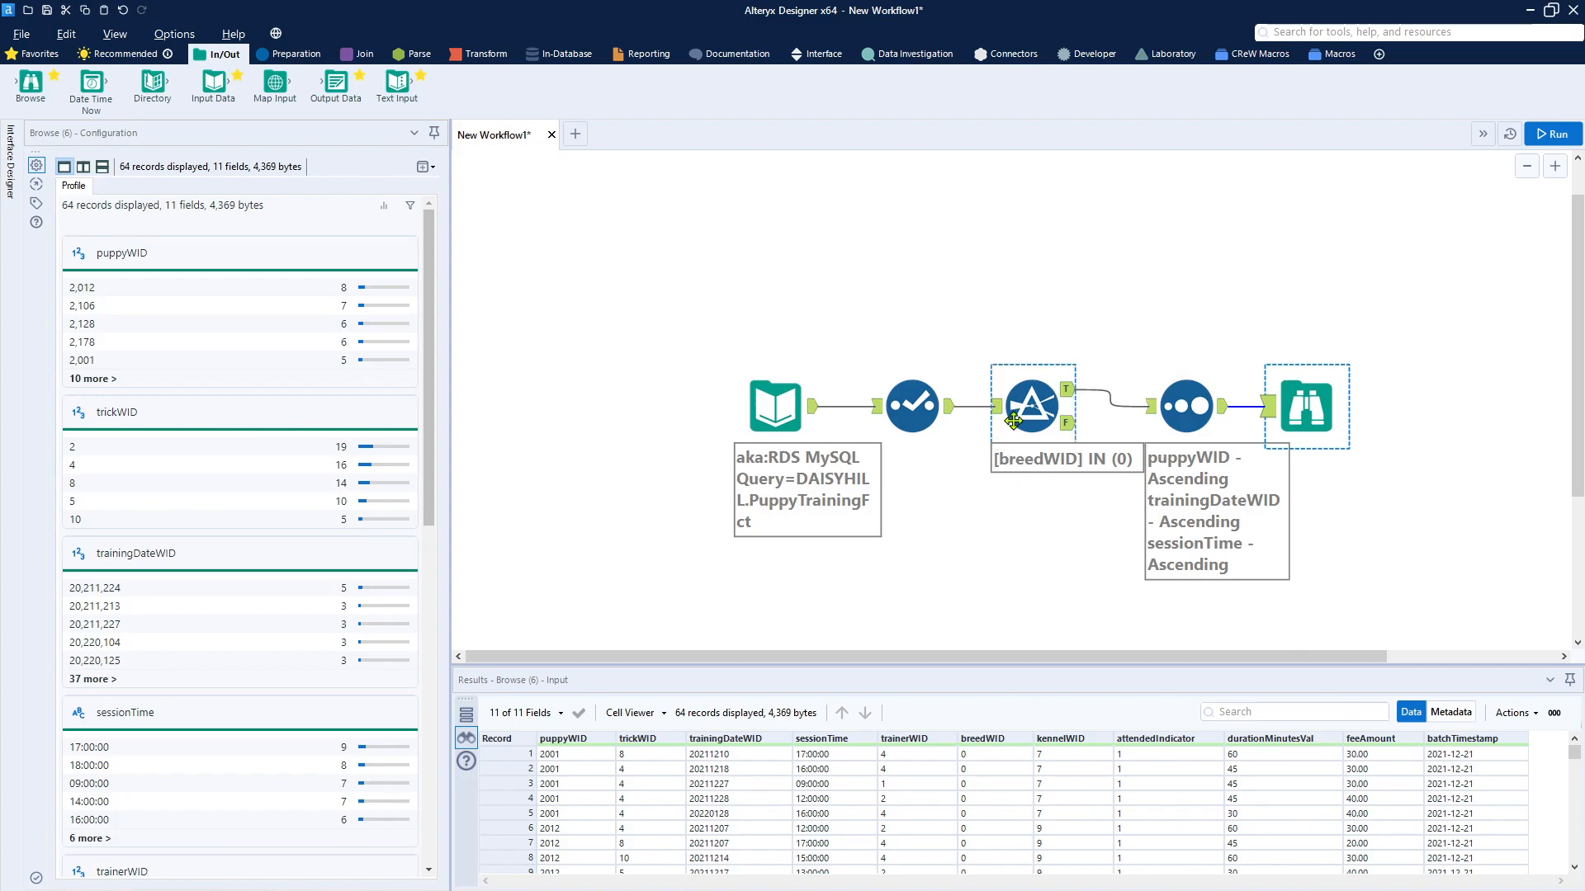
Step: Place a List Box interface tool above the workflow with the display text "Select Breeds for Extract"
click(1023, 415)
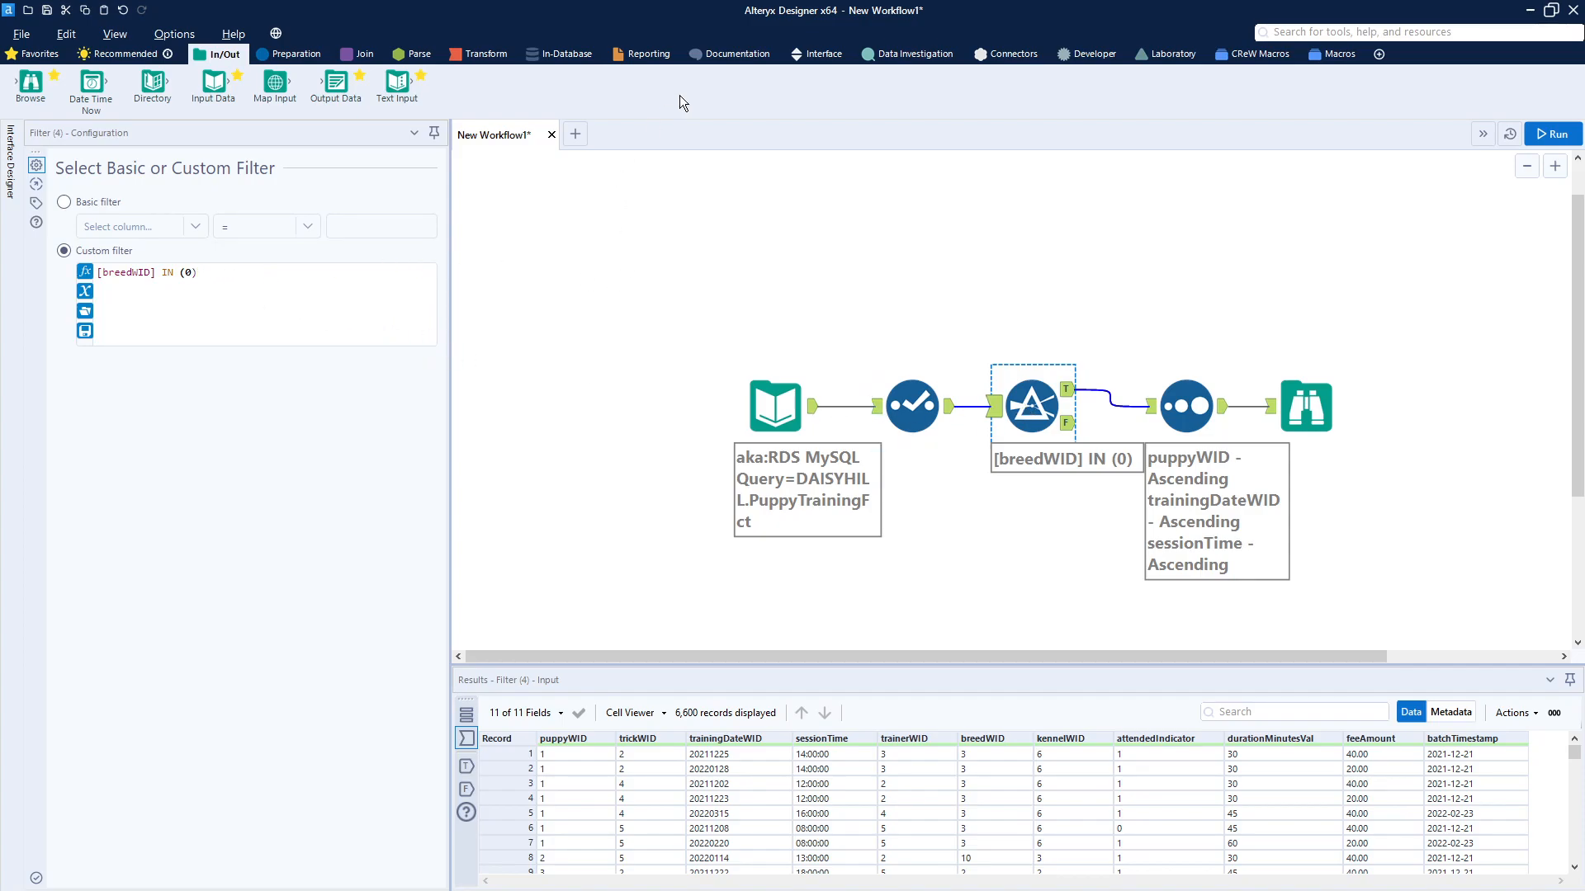
click(817, 54)
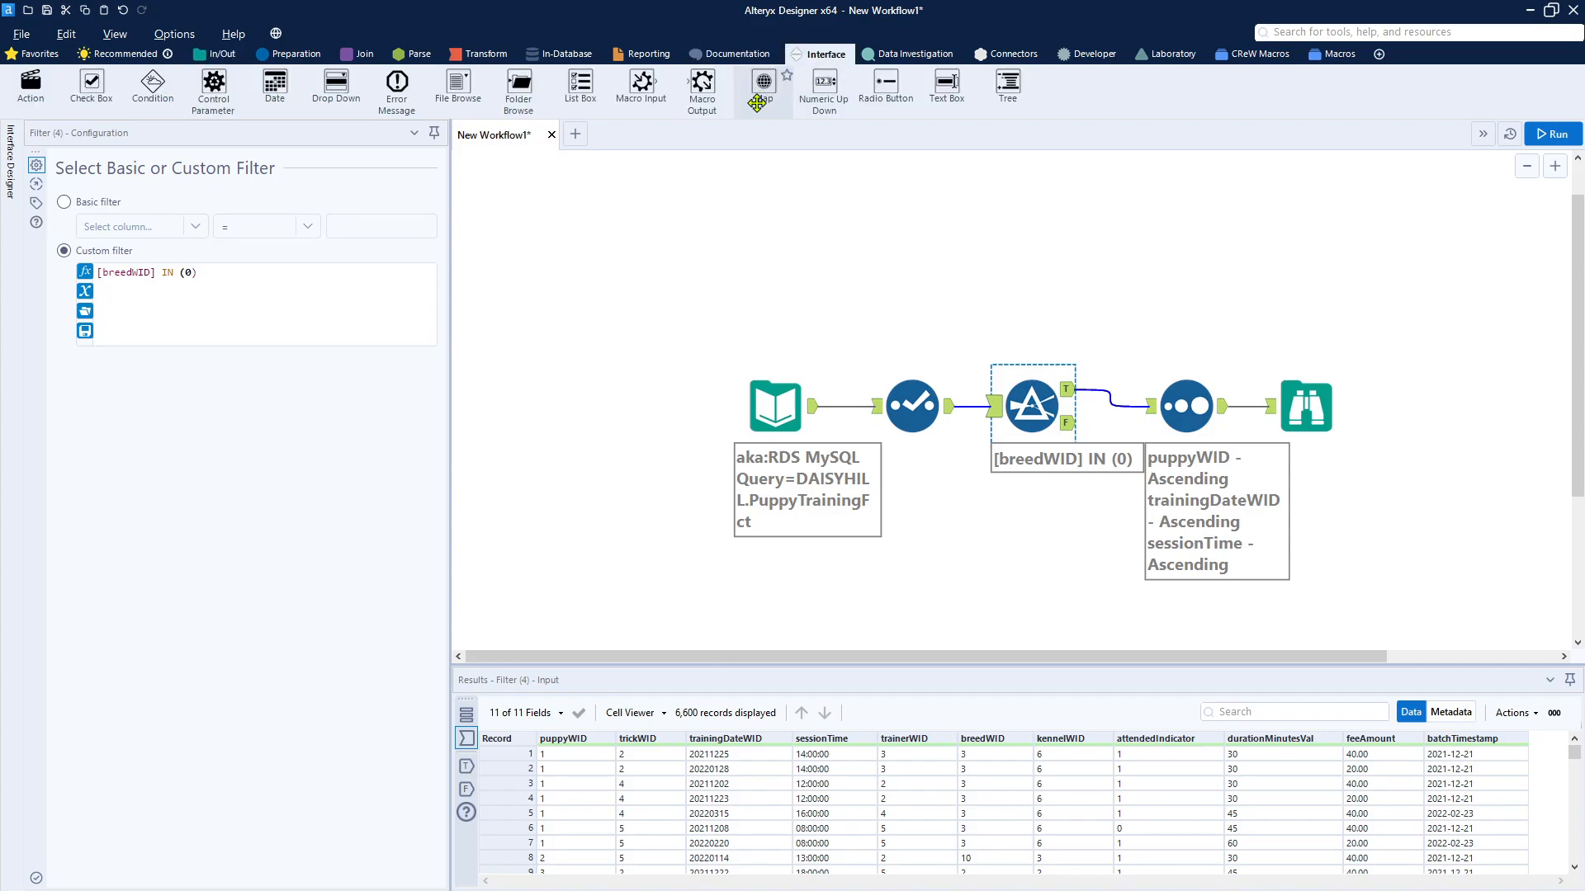
drag(580, 85, 569, 229)
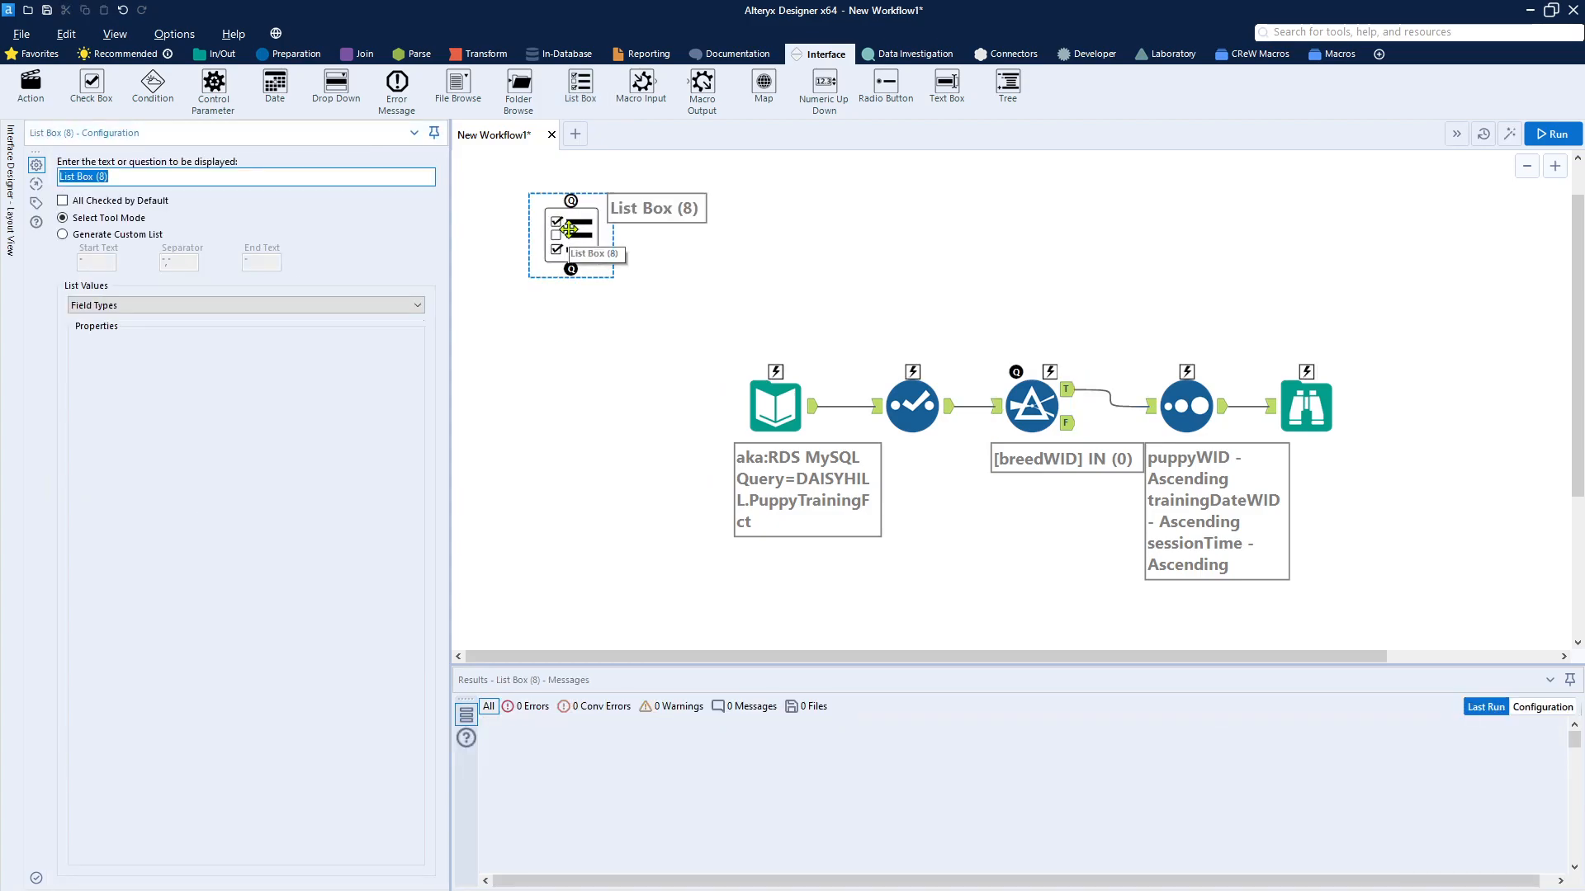
text(Select Breeds for Extract)
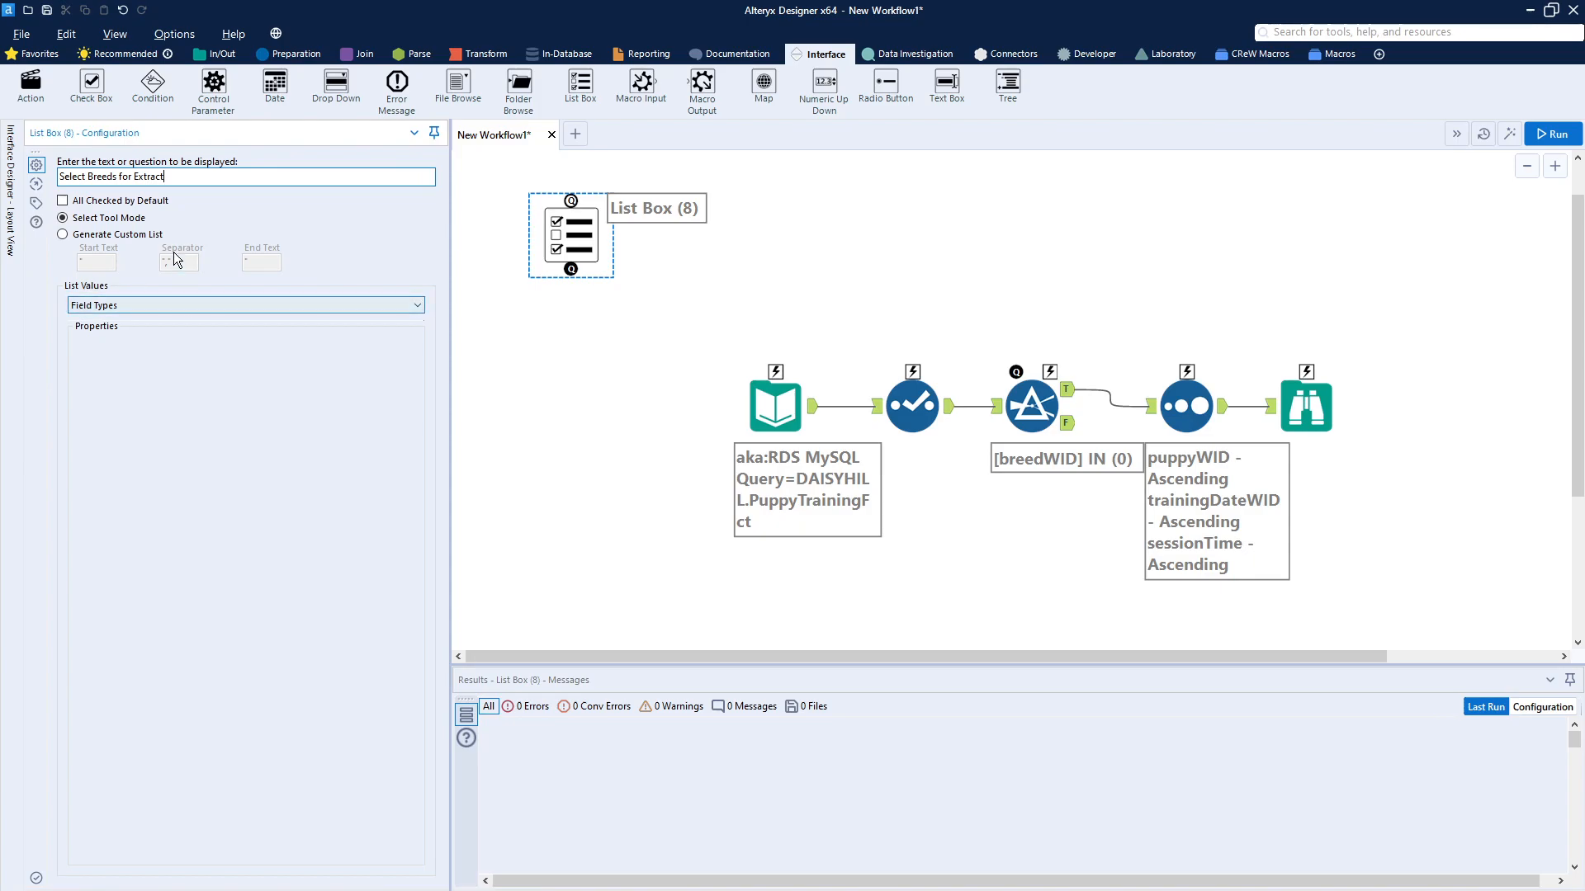
Step: Set the List Box to generate a custom list, with the start text and end text left empty
click(152, 303)
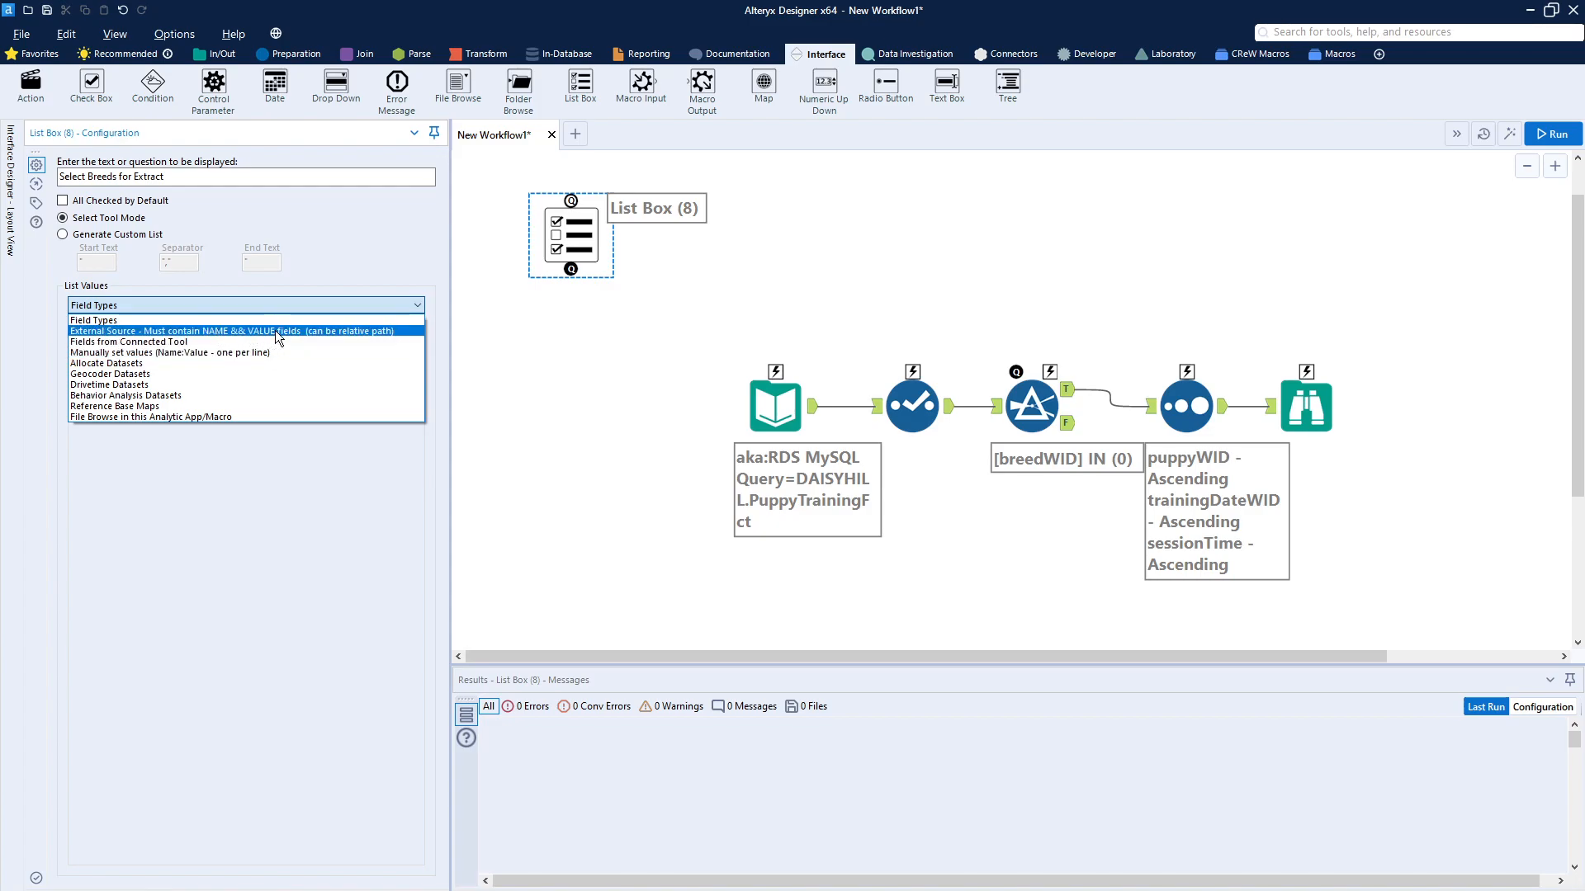
click(97, 239)
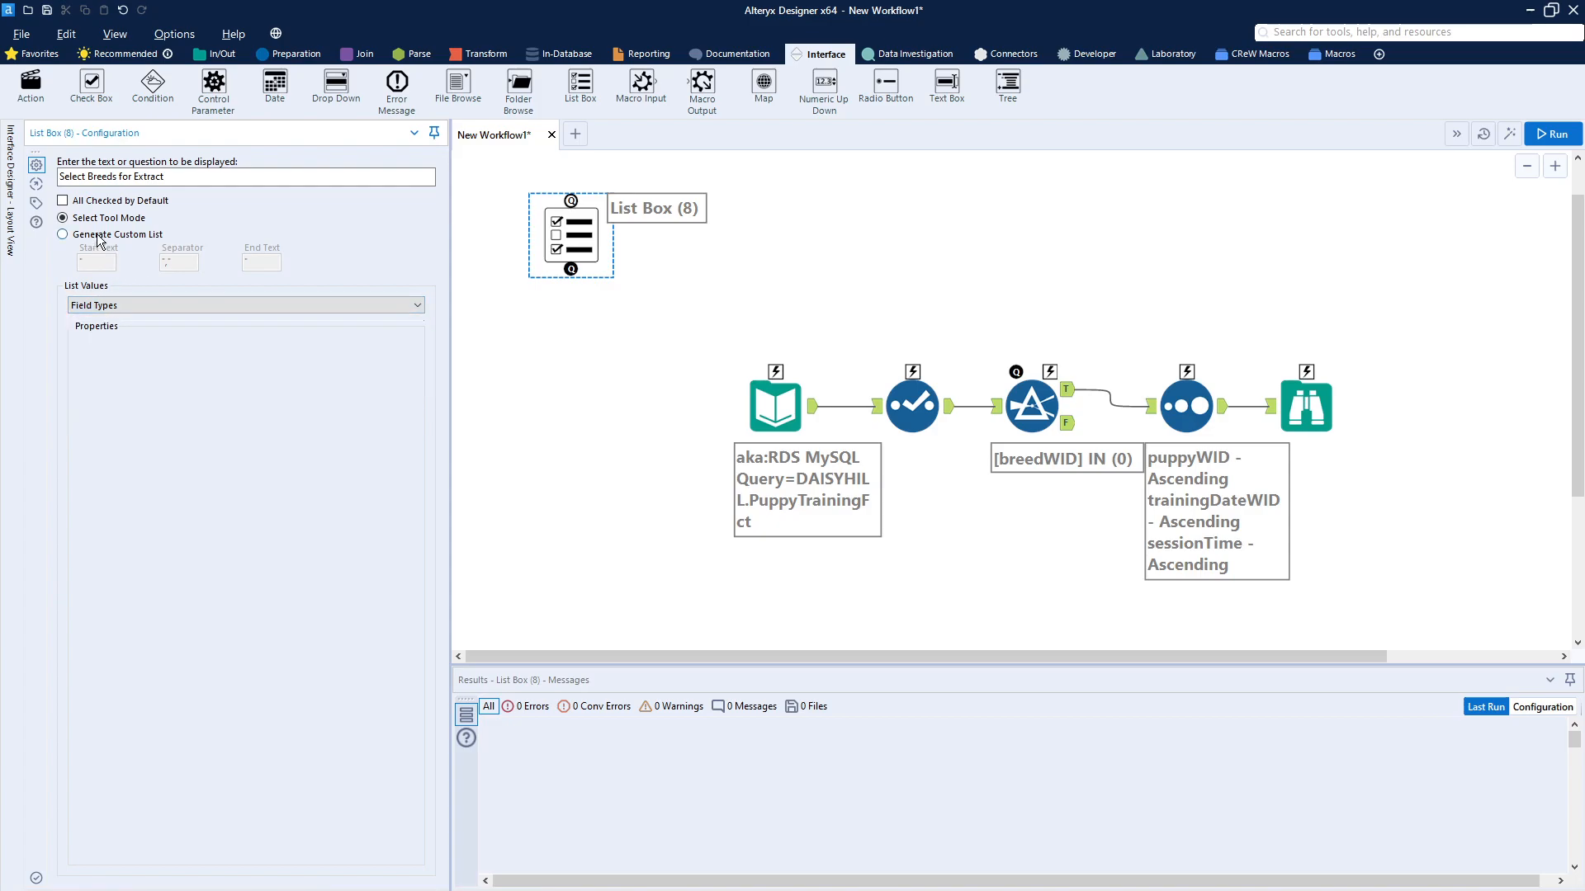
click(97, 236)
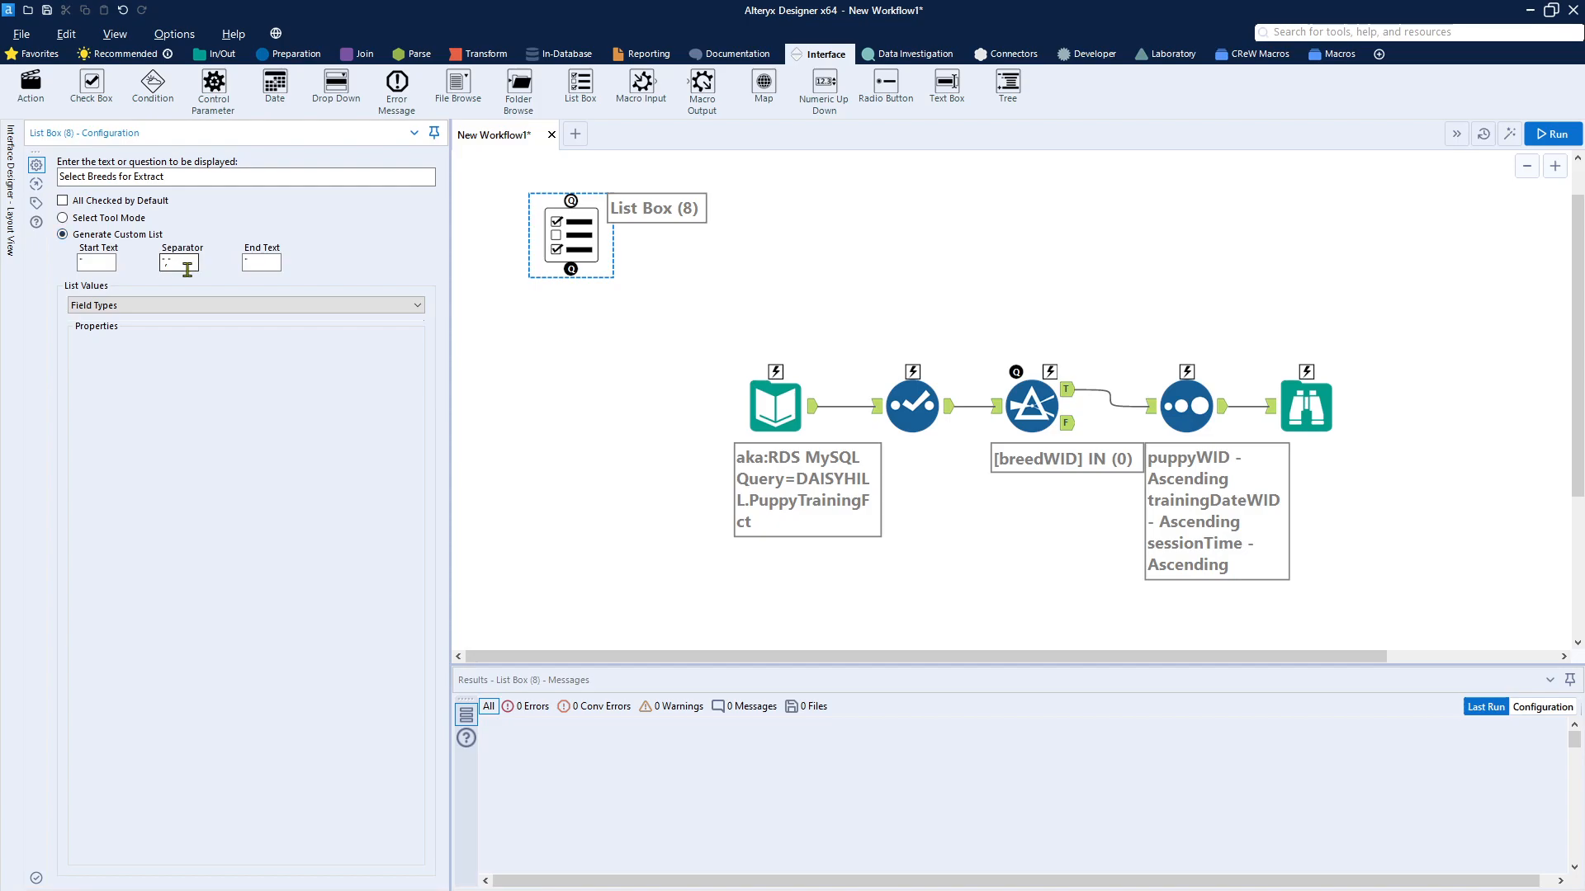
drag(96, 261, 23, 263)
key(Delete)
key(Tab)
key(Tab)
key(Delete)
Step: In MySQL Workbench, run and copy the query returning breedName as Name and WID as Value from DAISYHILL.BreedDim, and close the window
key(alt+Tab)
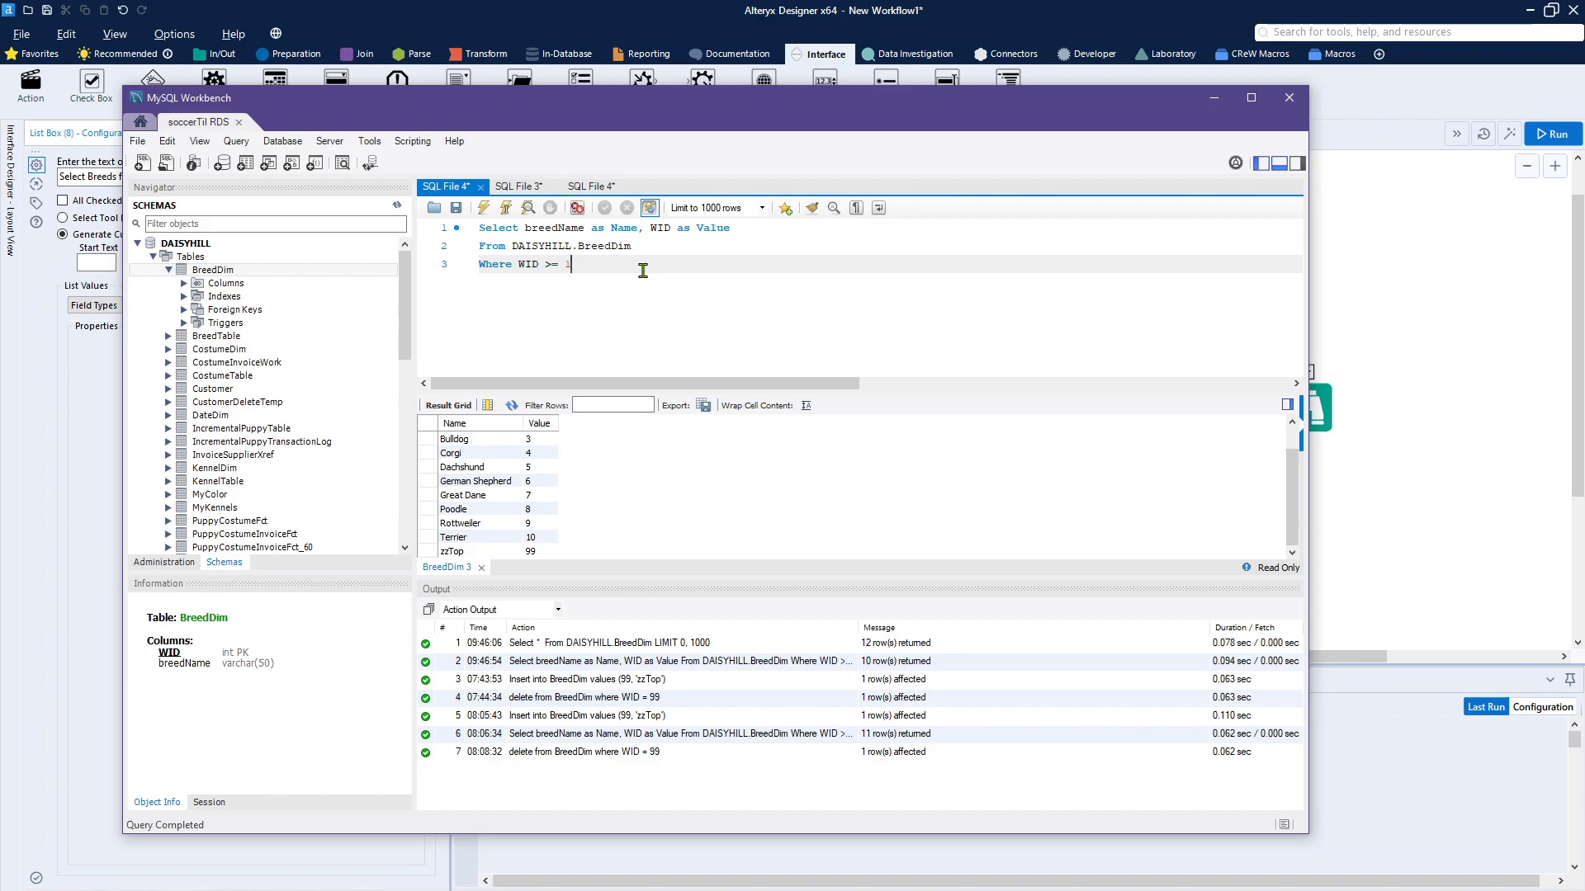
key(ctrl+a)
key(ctrl+c)
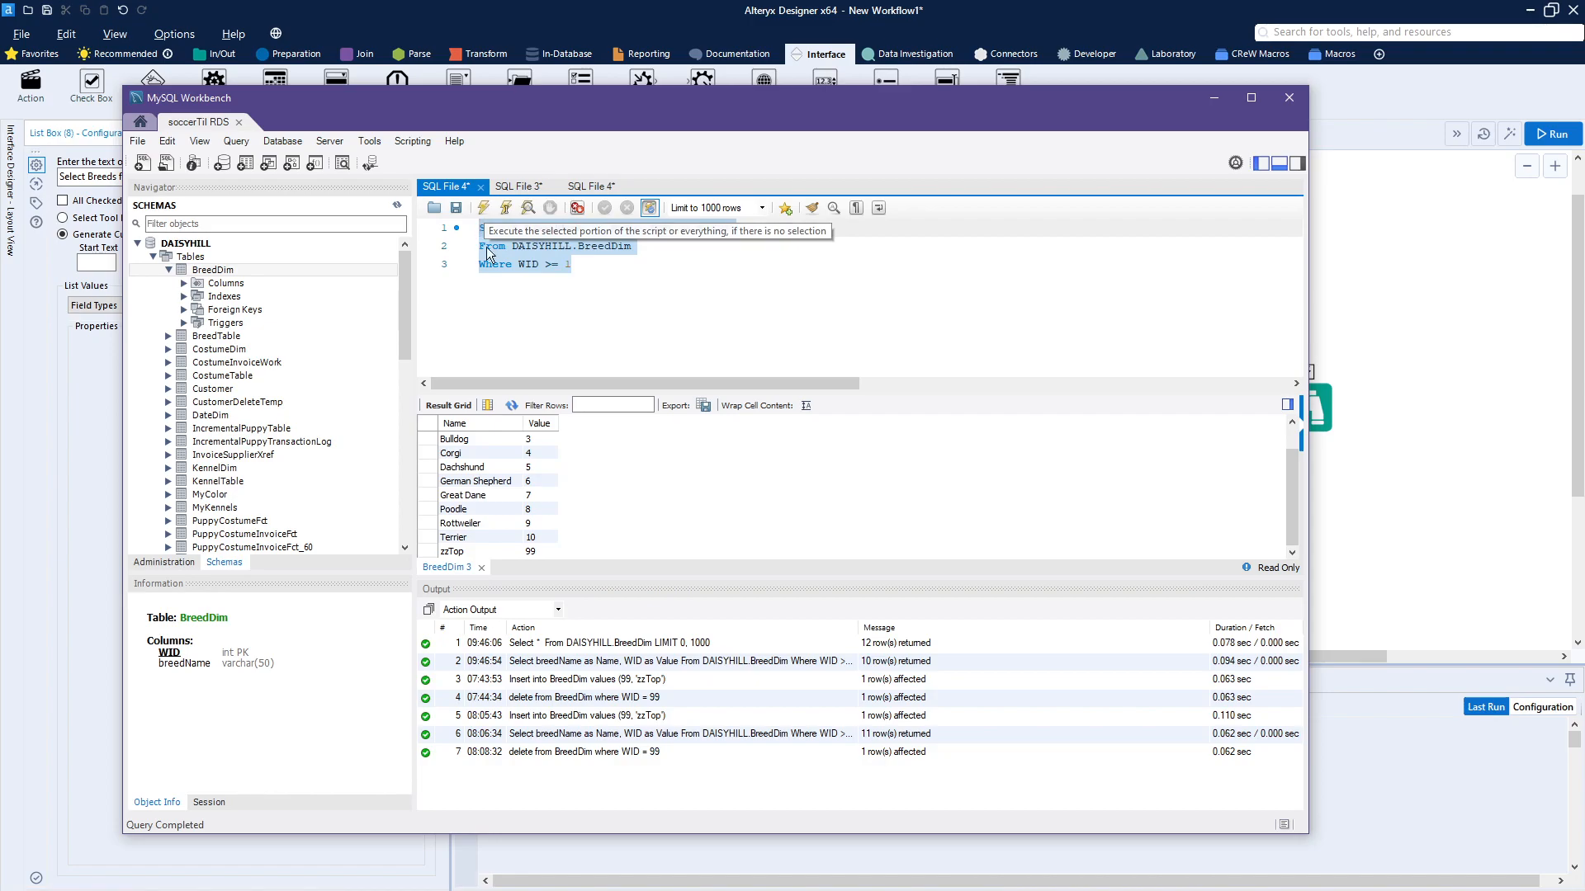
click(482, 209)
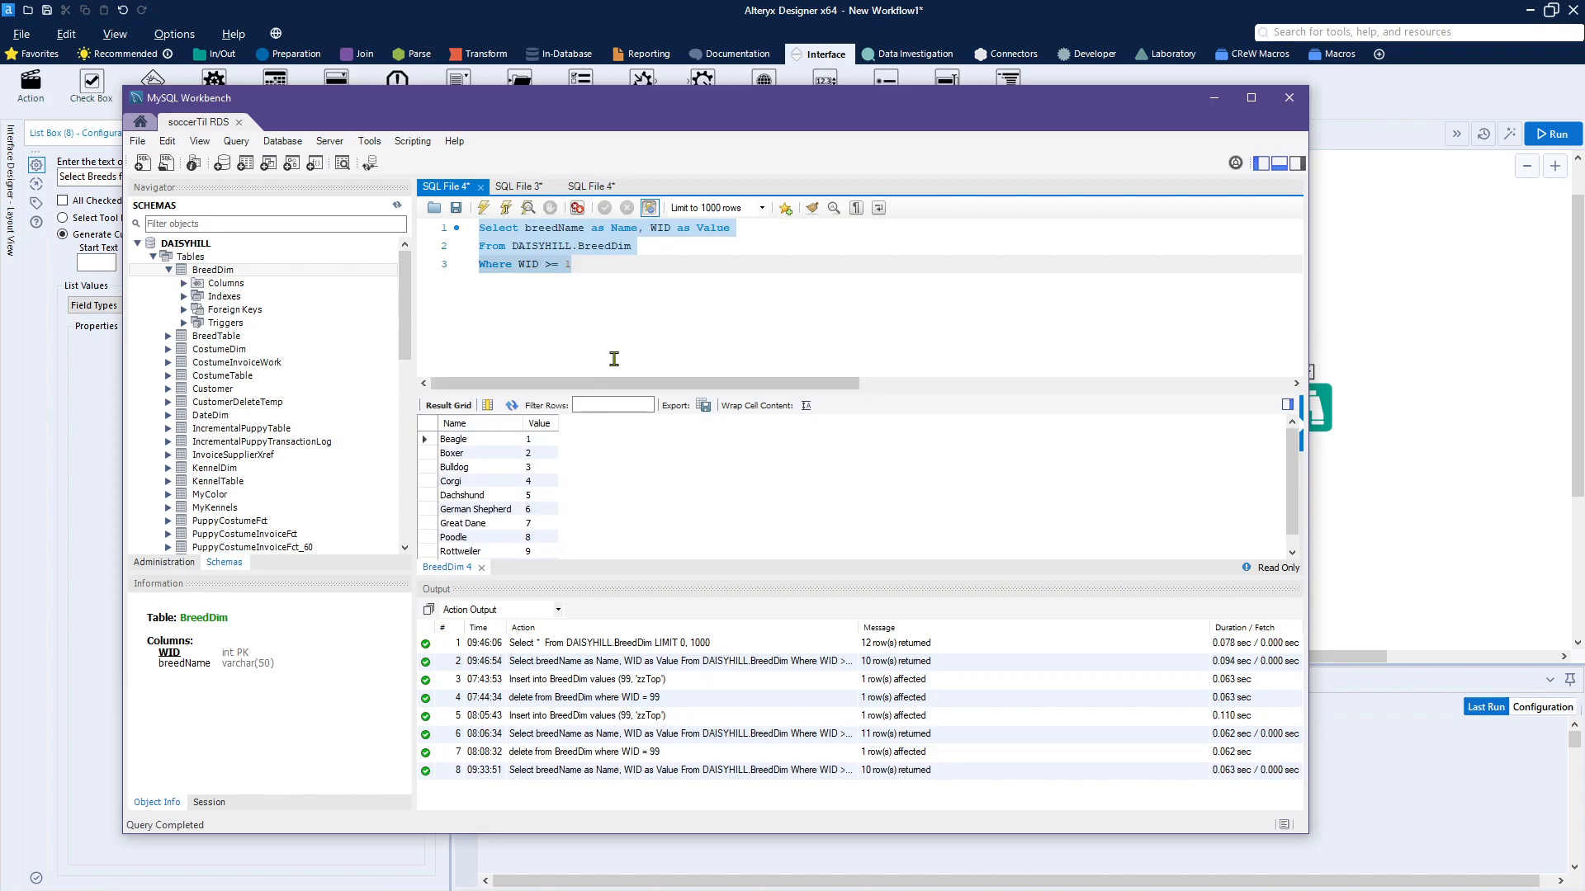
right_click(554, 231)
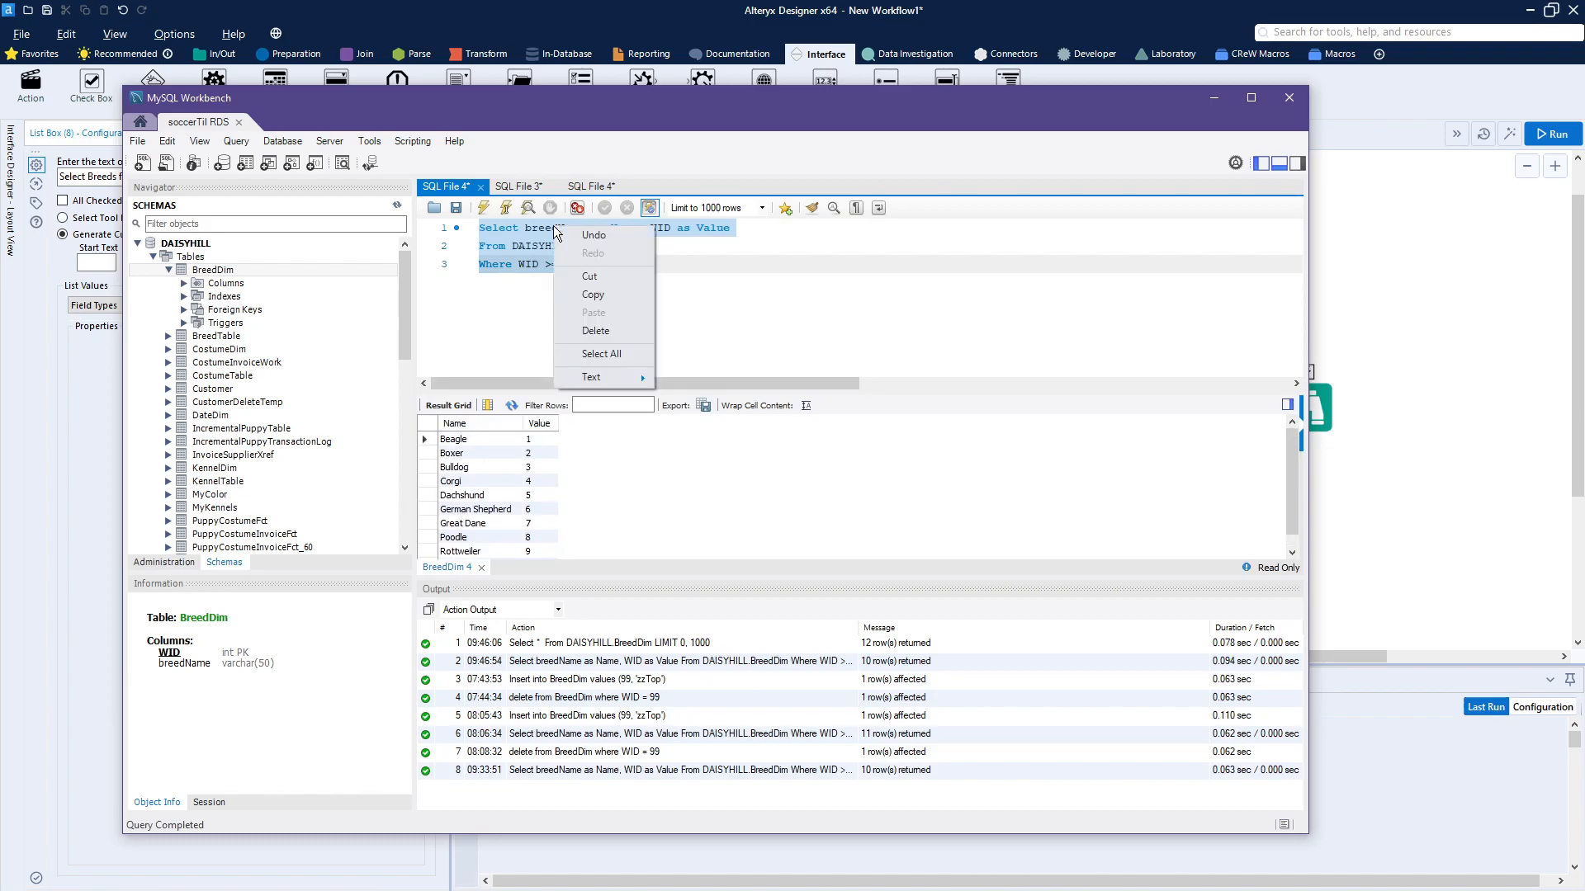
click(603, 300)
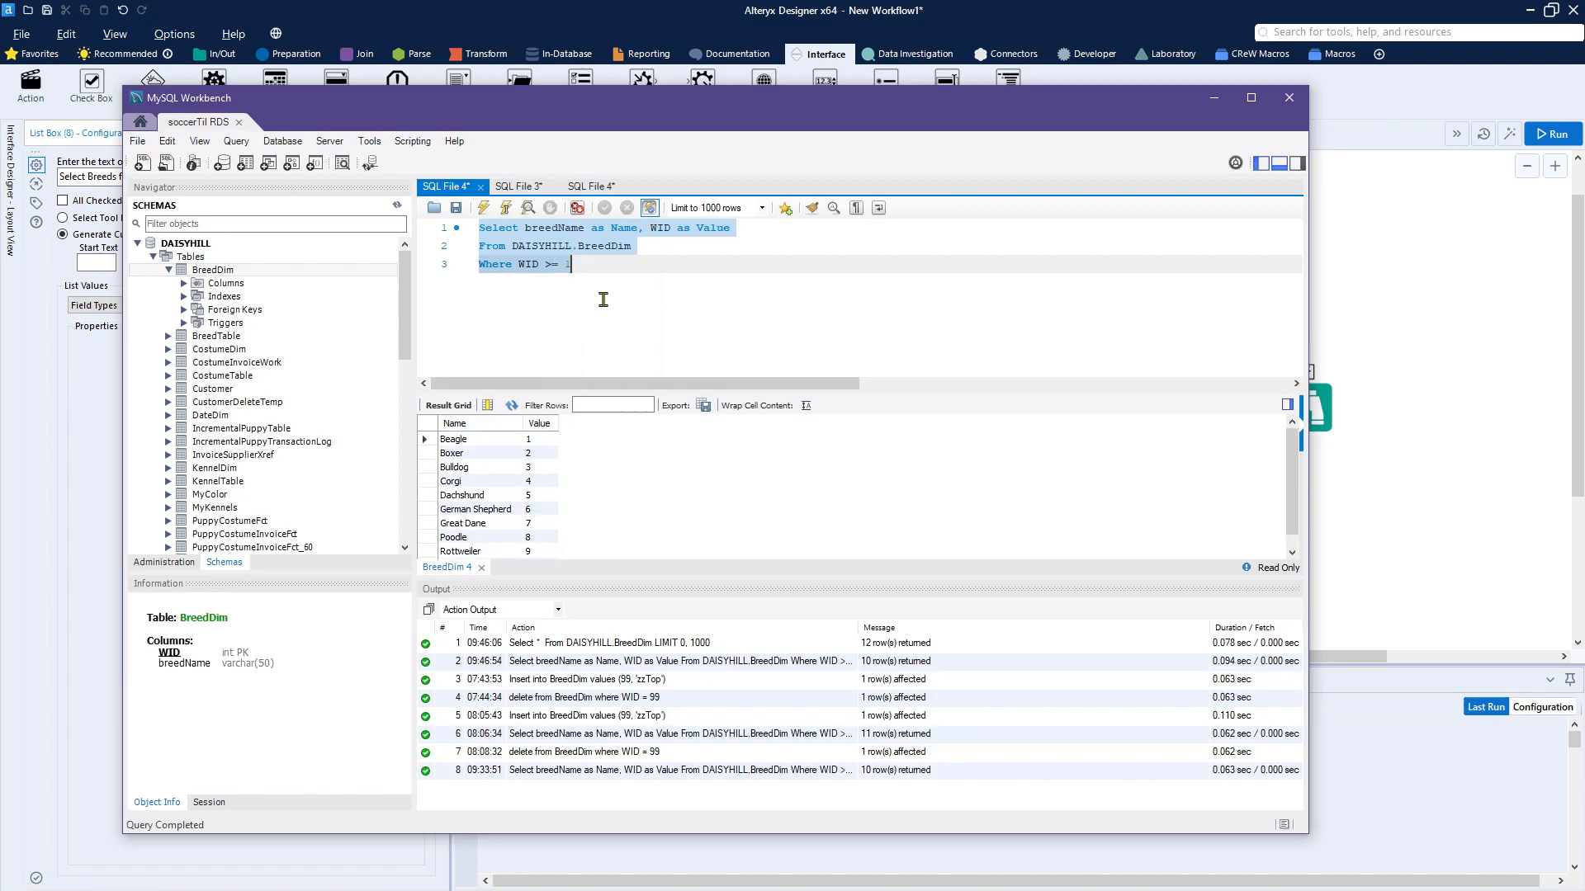
click(1289, 98)
Step: In Alteryx Designer, set the List Box's list values to an external source using the aka:RDS MySQL connection
click(579, 244)
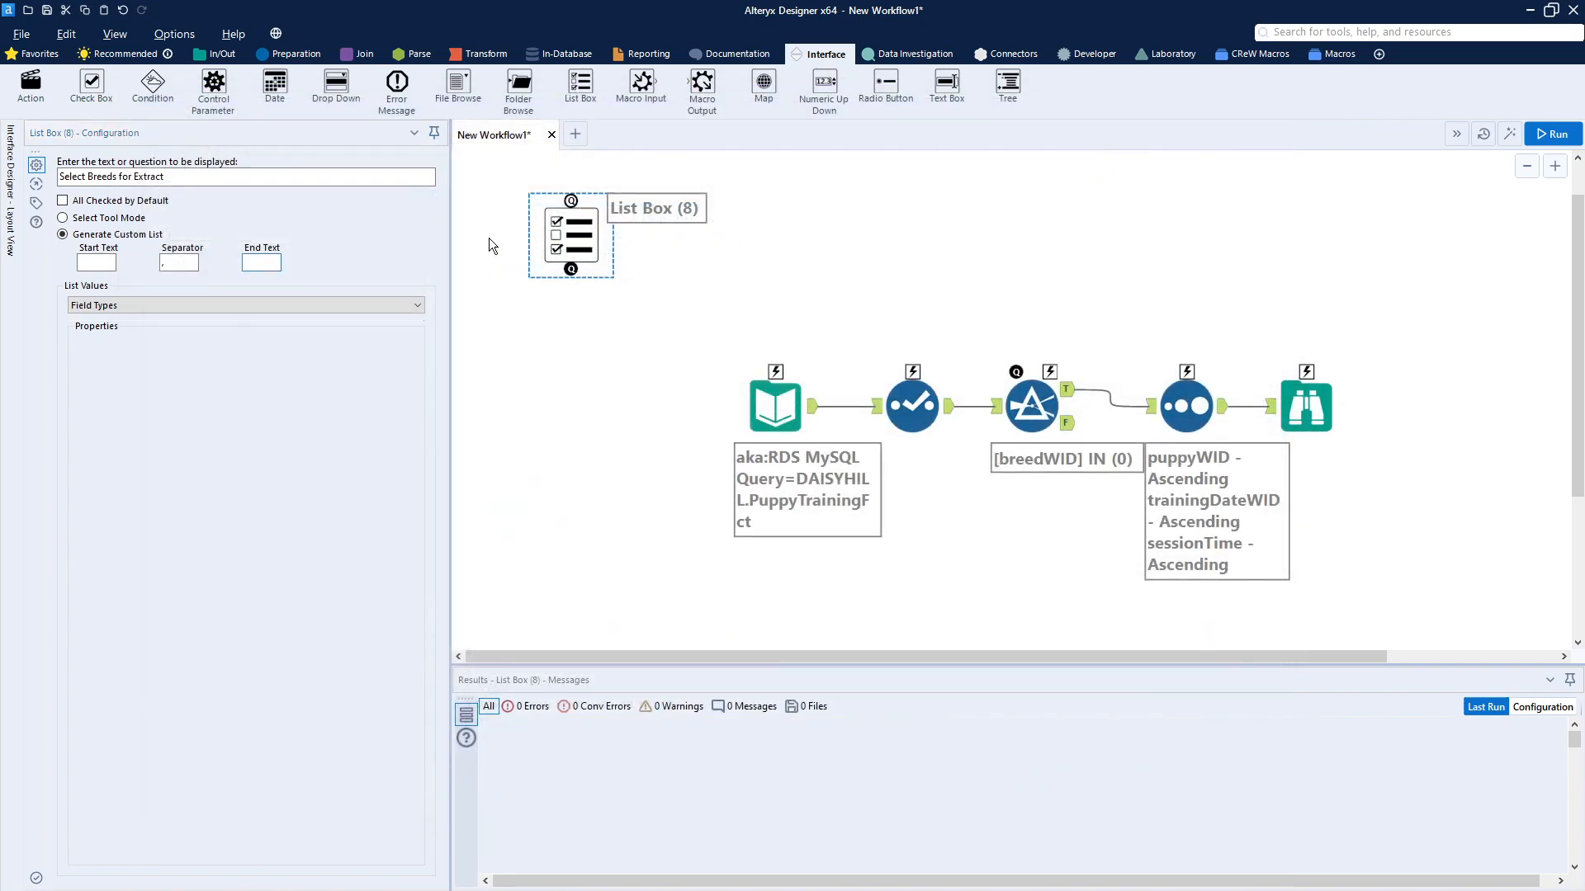
click(363, 307)
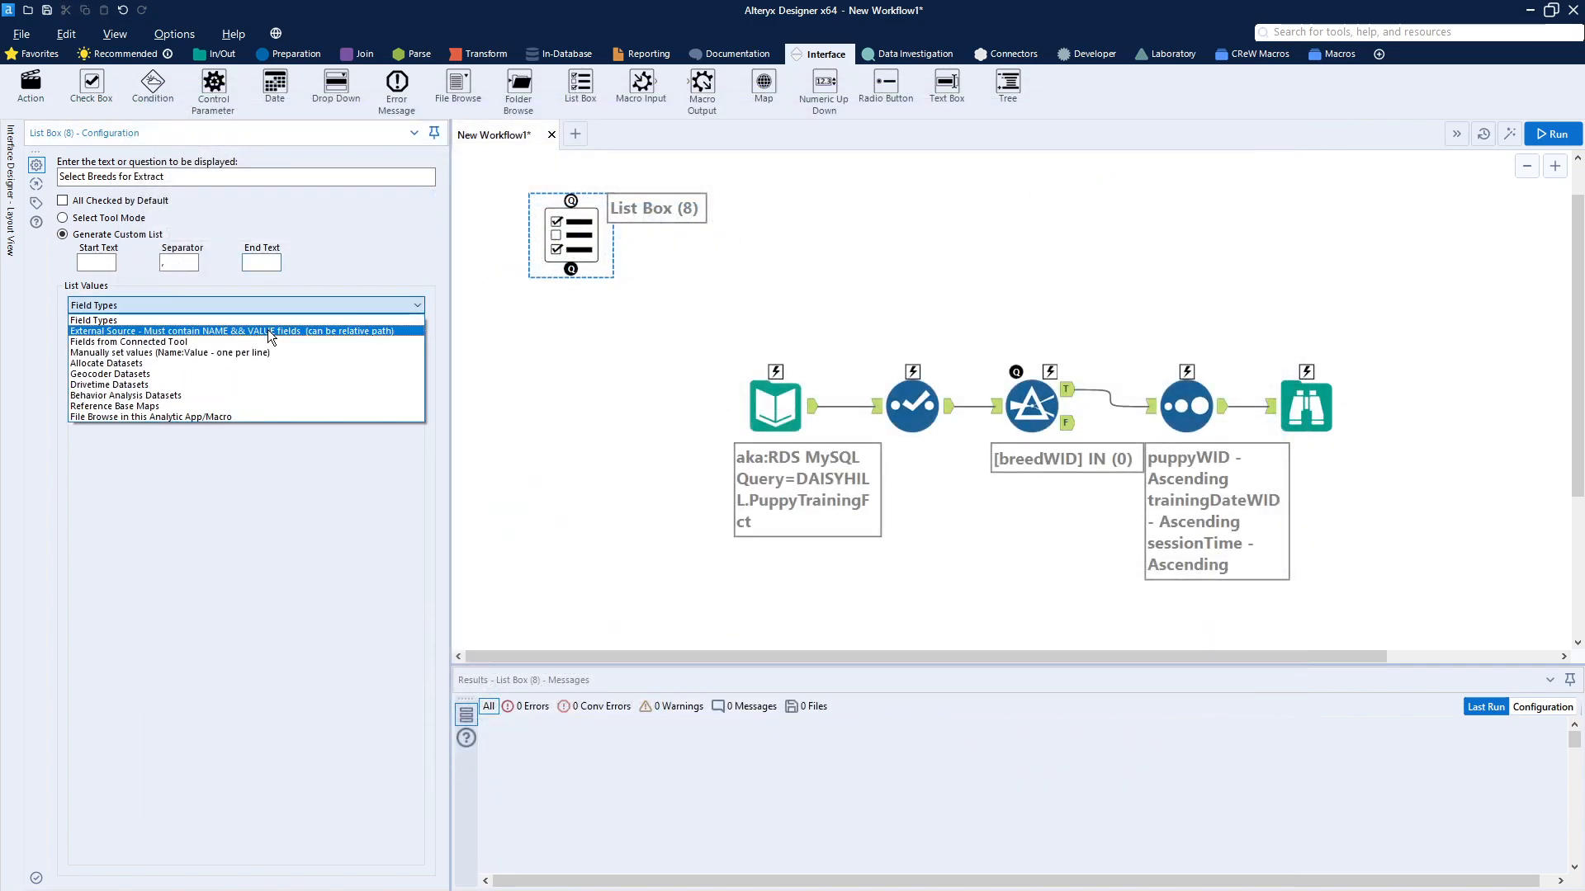
click(267, 333)
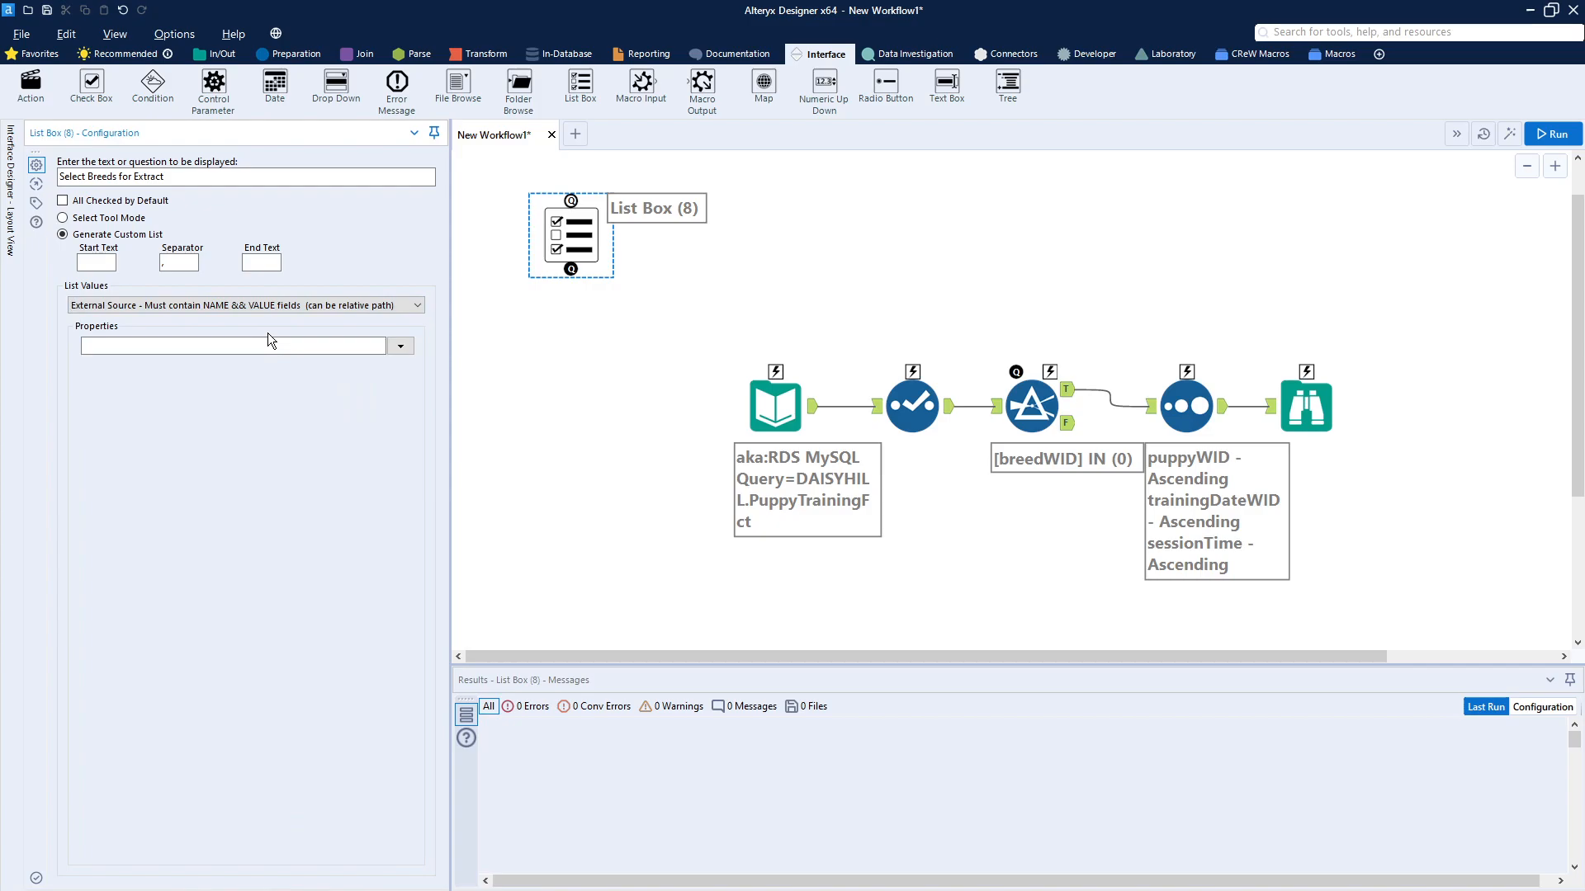
click(403, 345)
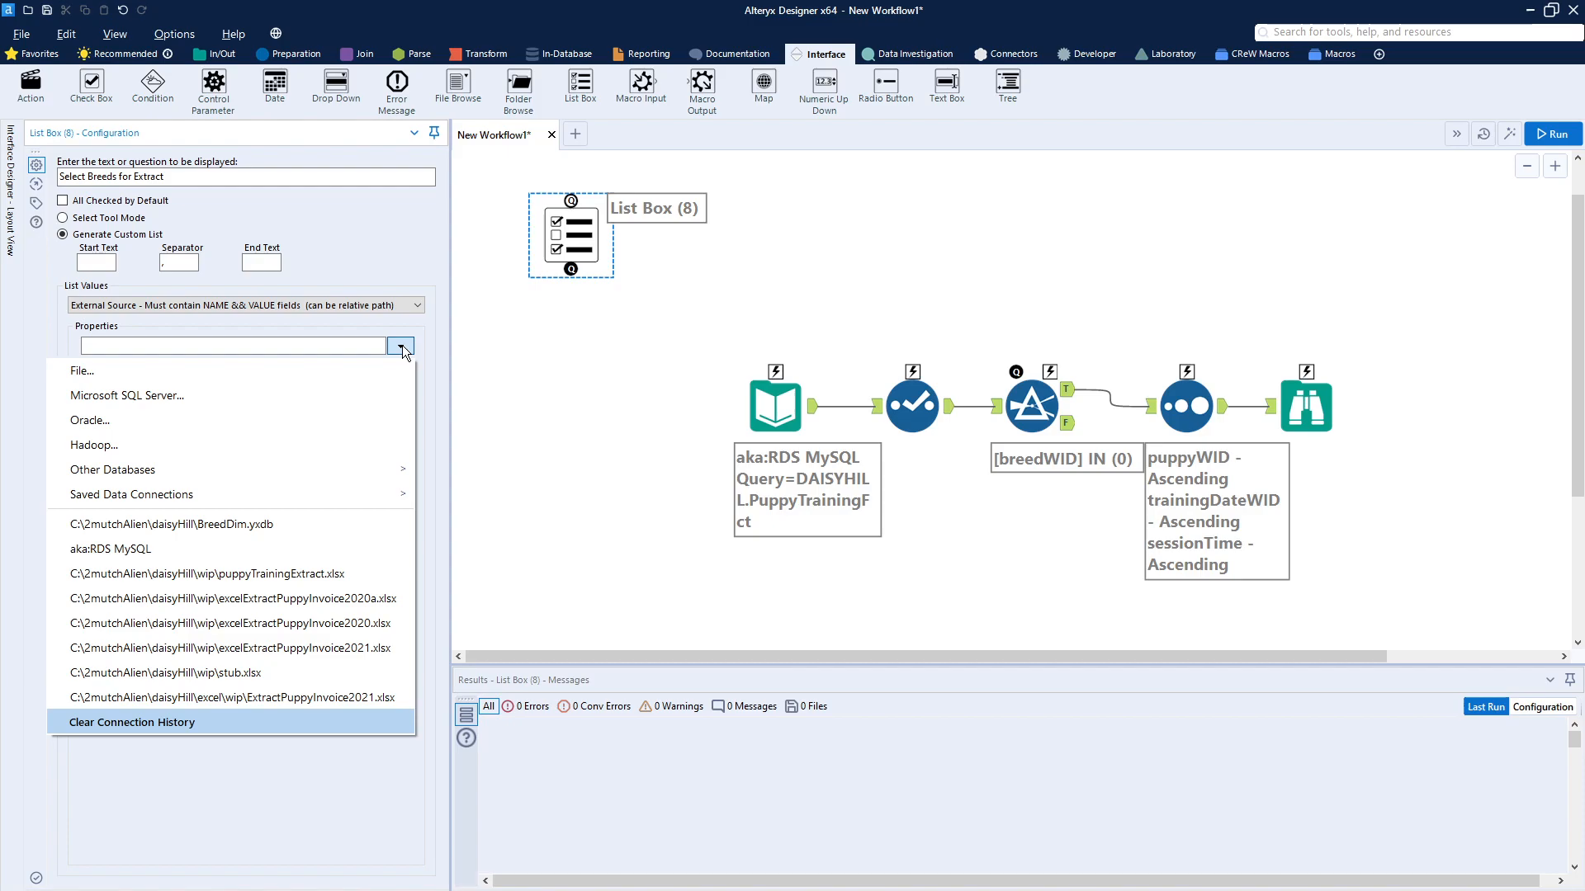
click(183, 548)
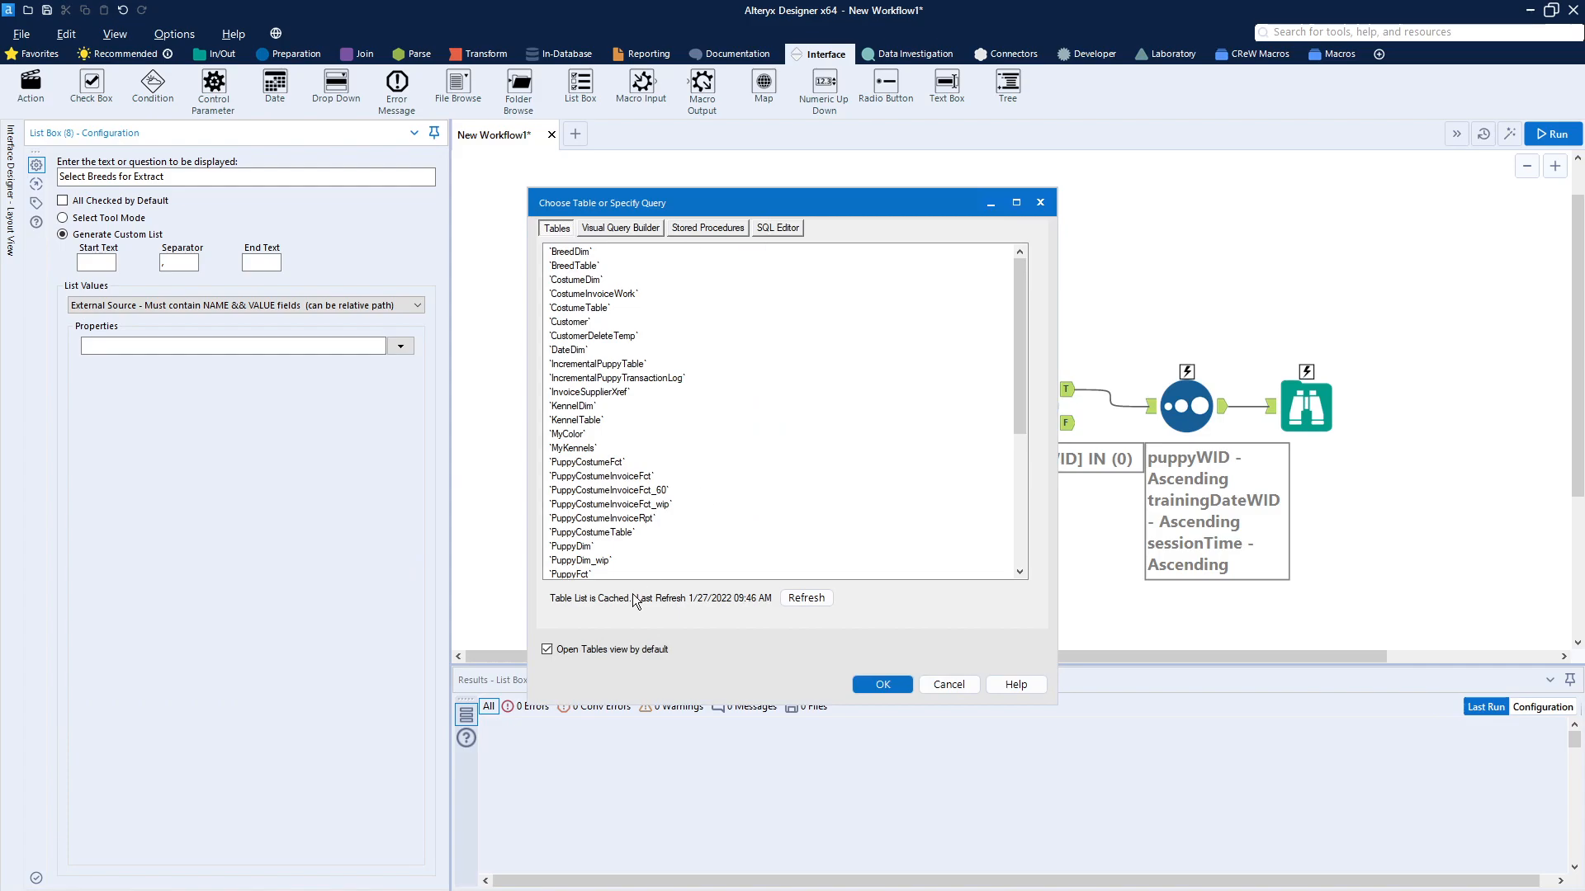
Step: Set the source's SQL to "Select breedName as Name, WID as Value From DAISYHILL.BreedDim Where WID >= 1", test the query and accept it
click(781, 230)
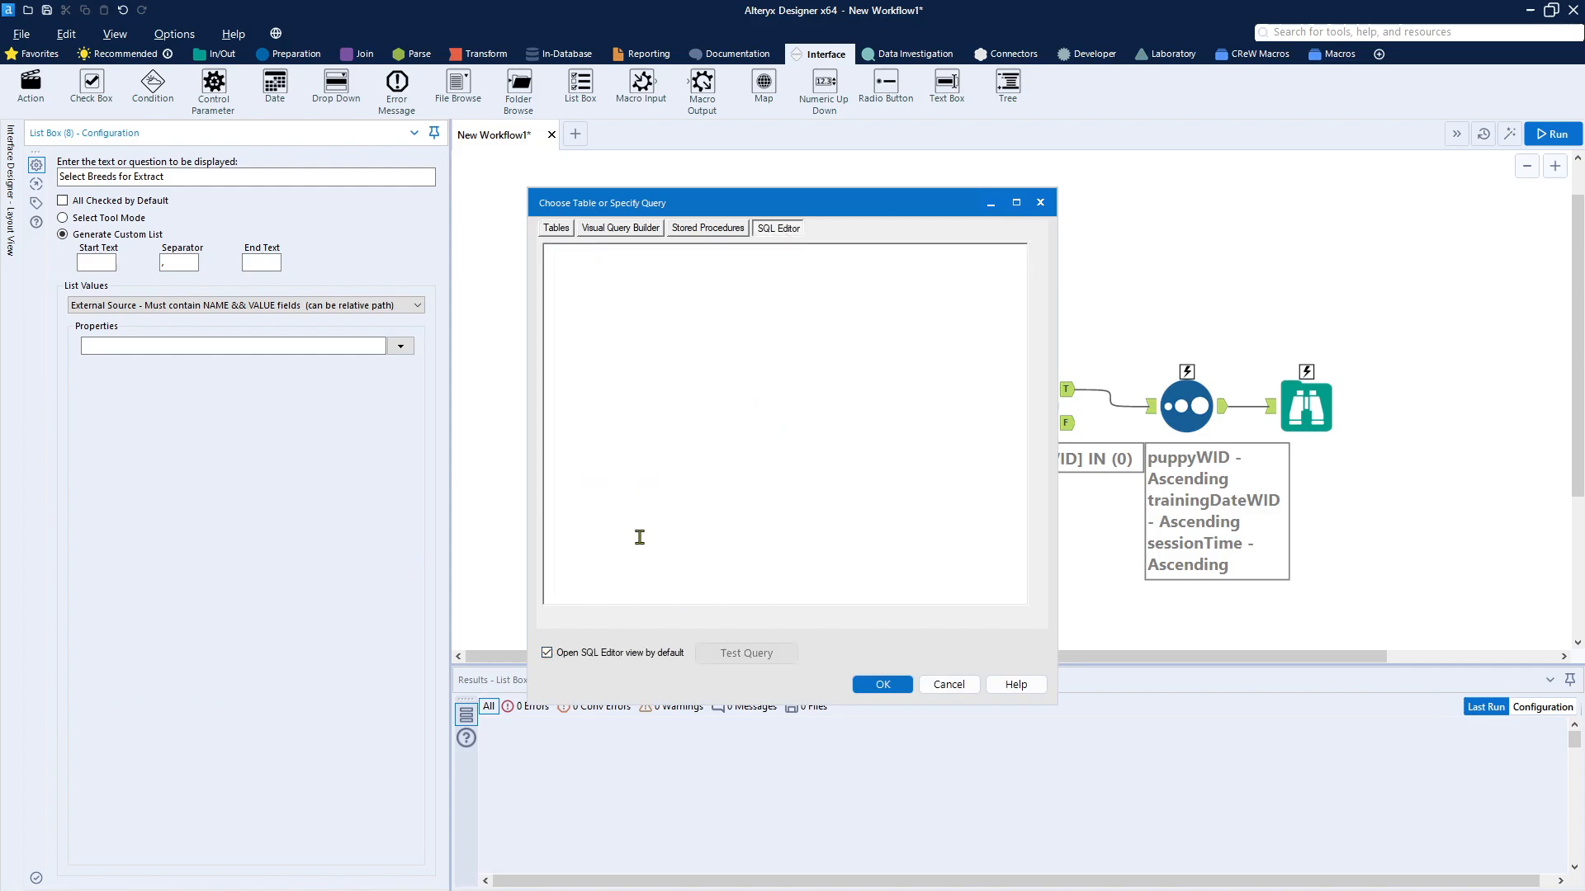
click(677, 277)
key(ctrl+v)
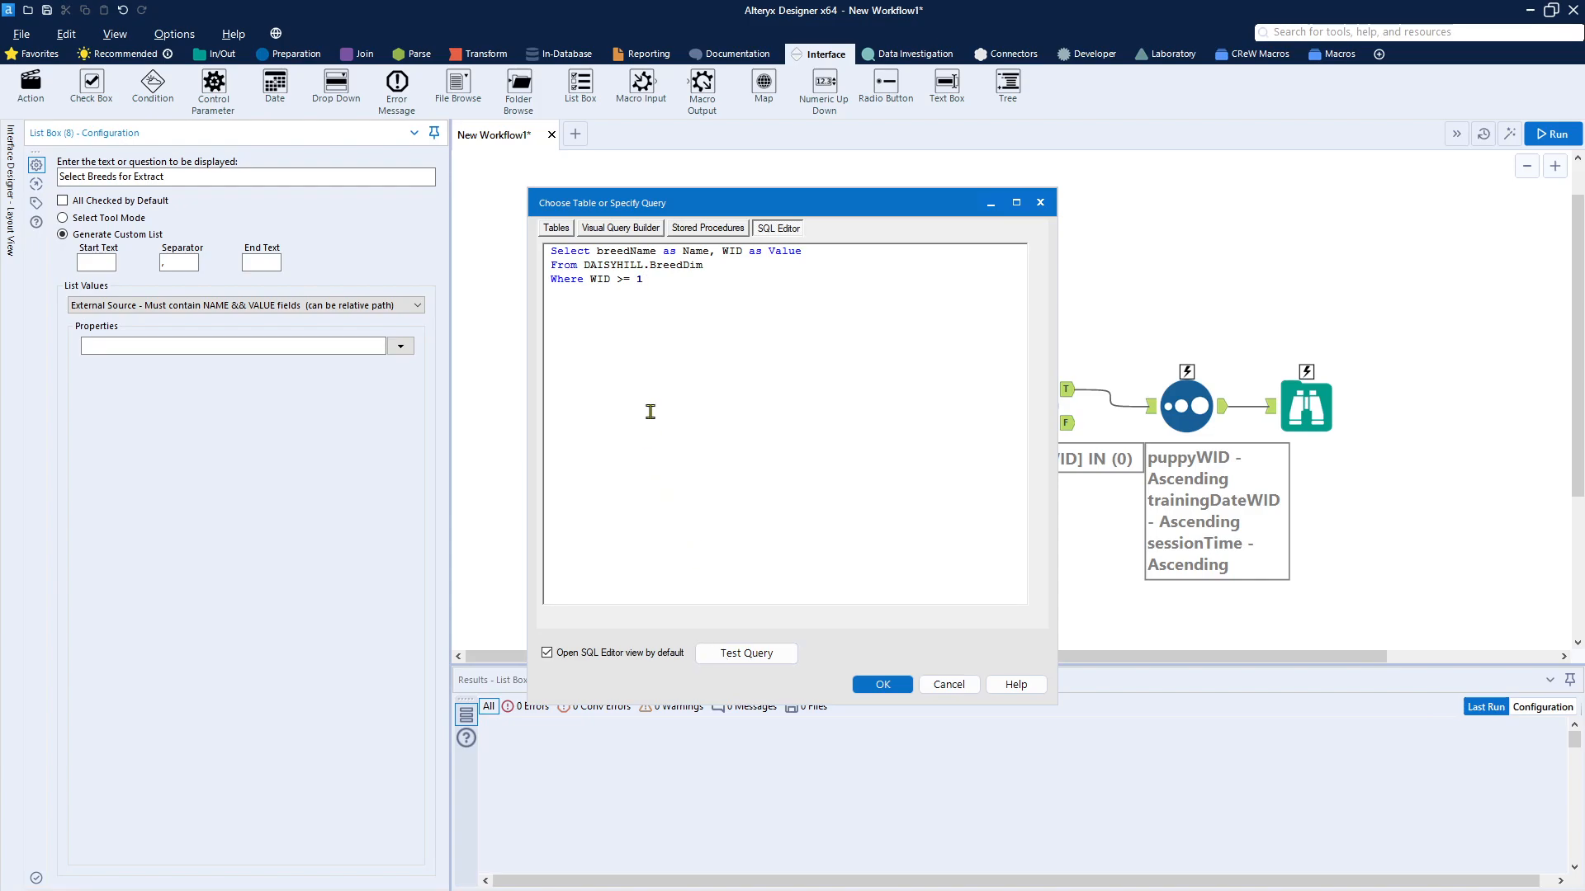
click(765, 656)
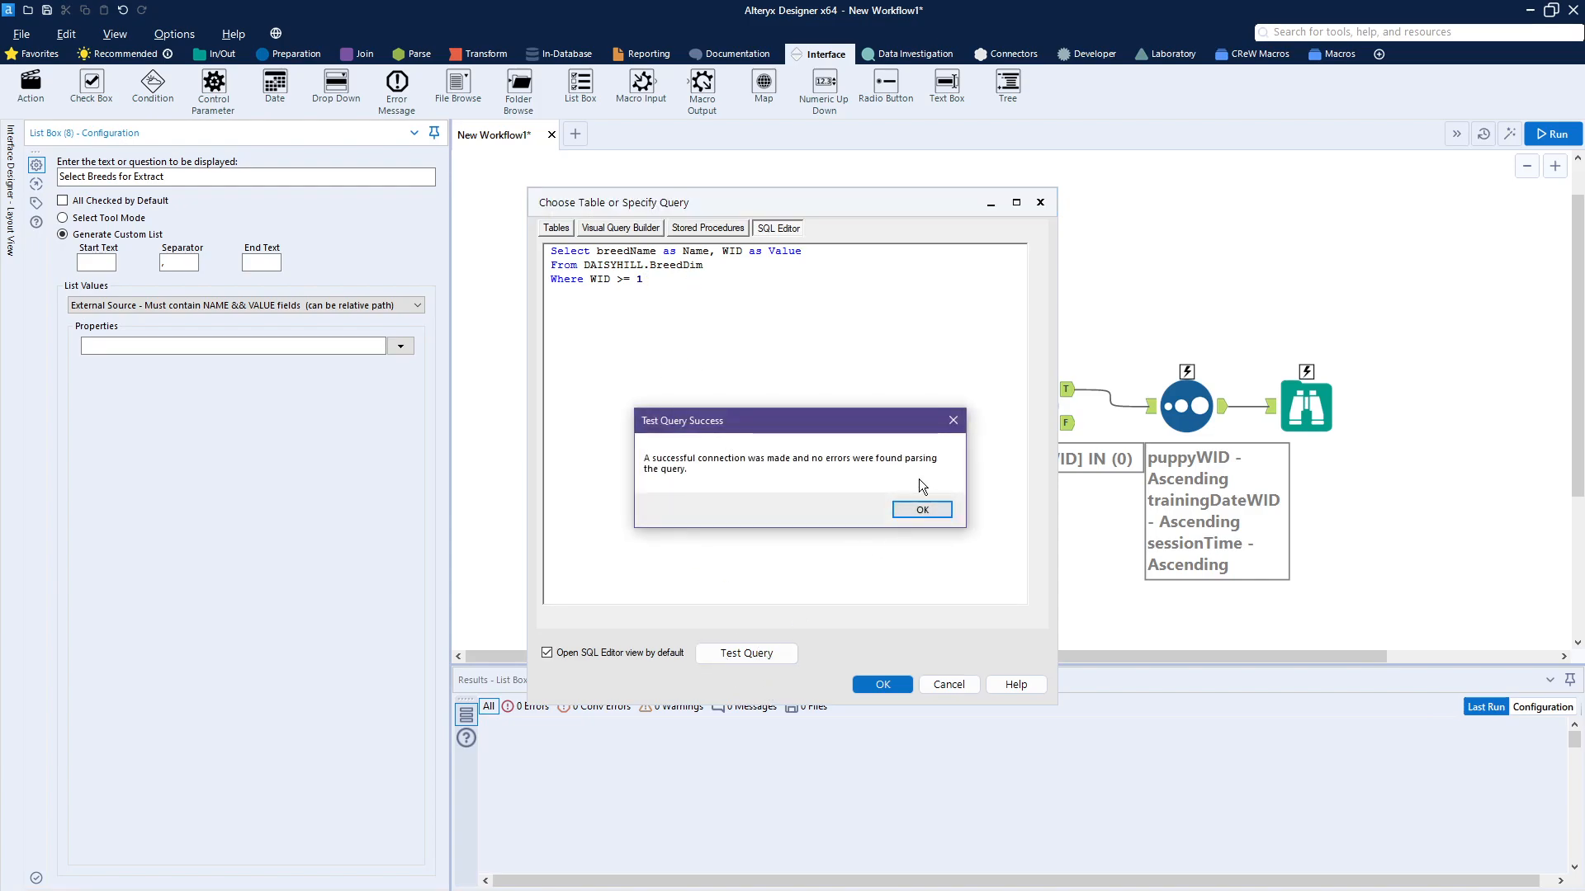
click(917, 506)
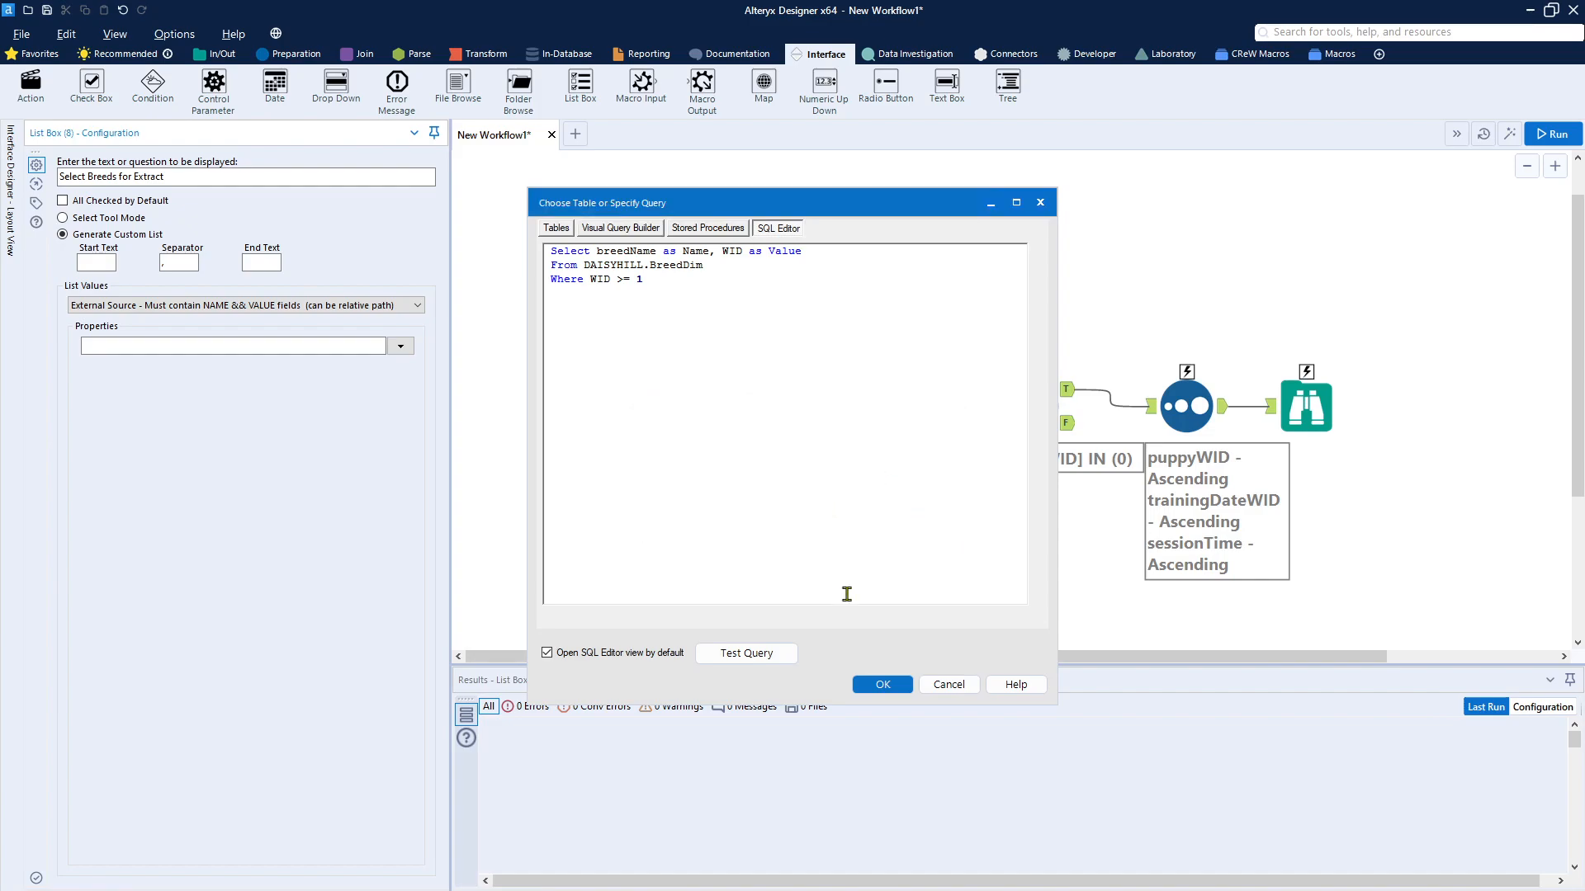
click(883, 685)
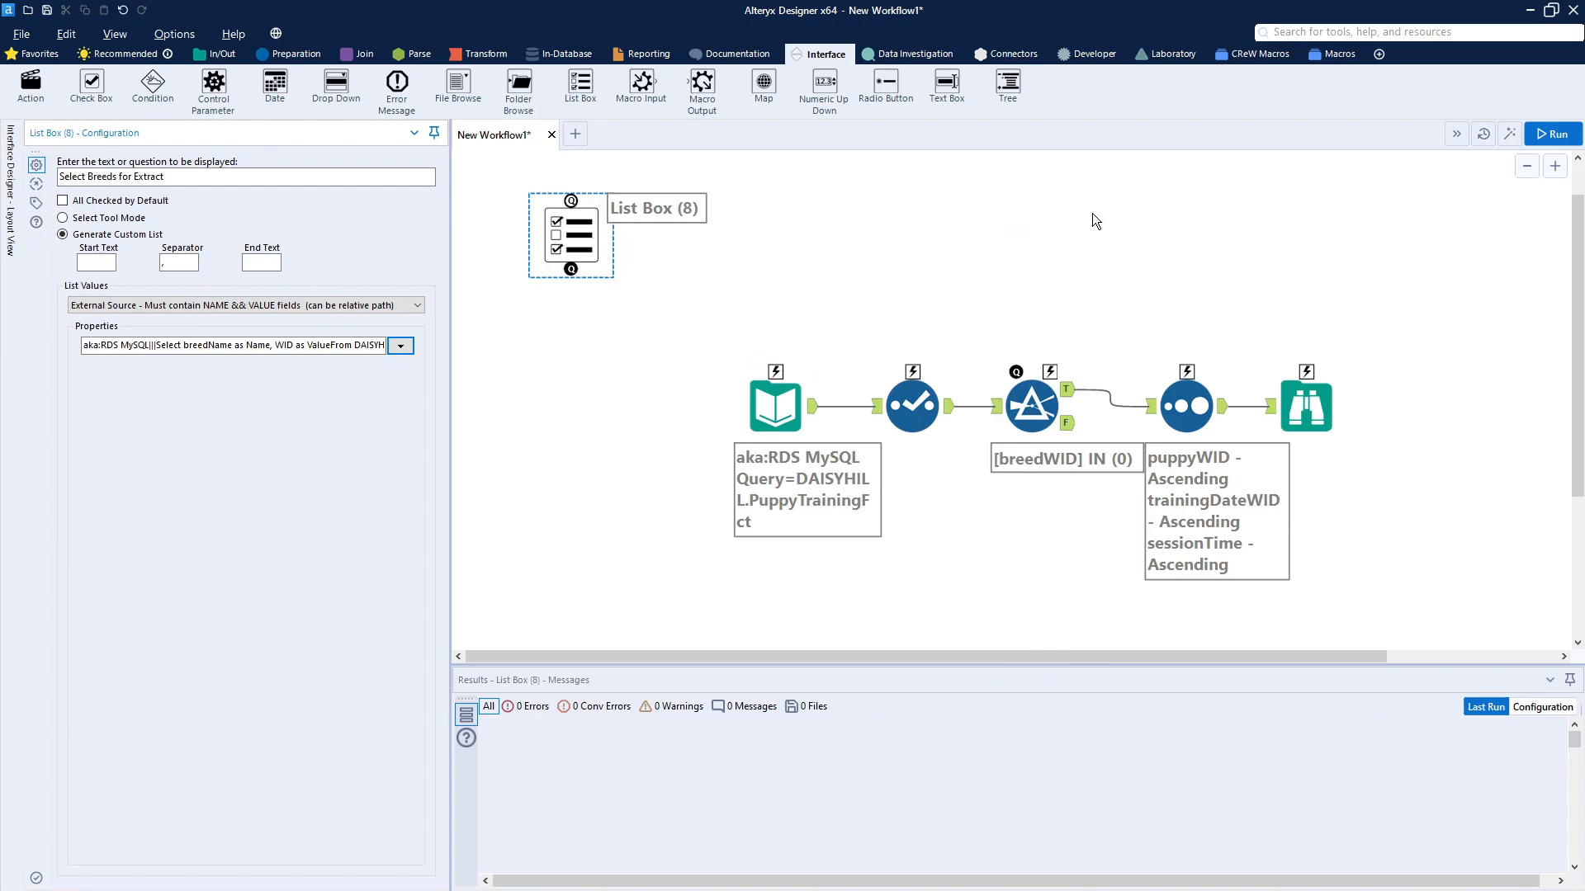
Step: Preview the analytic app's breed list, tick Bulldog and German Shepherd as a trial, and cancel the preview
click(1502, 139)
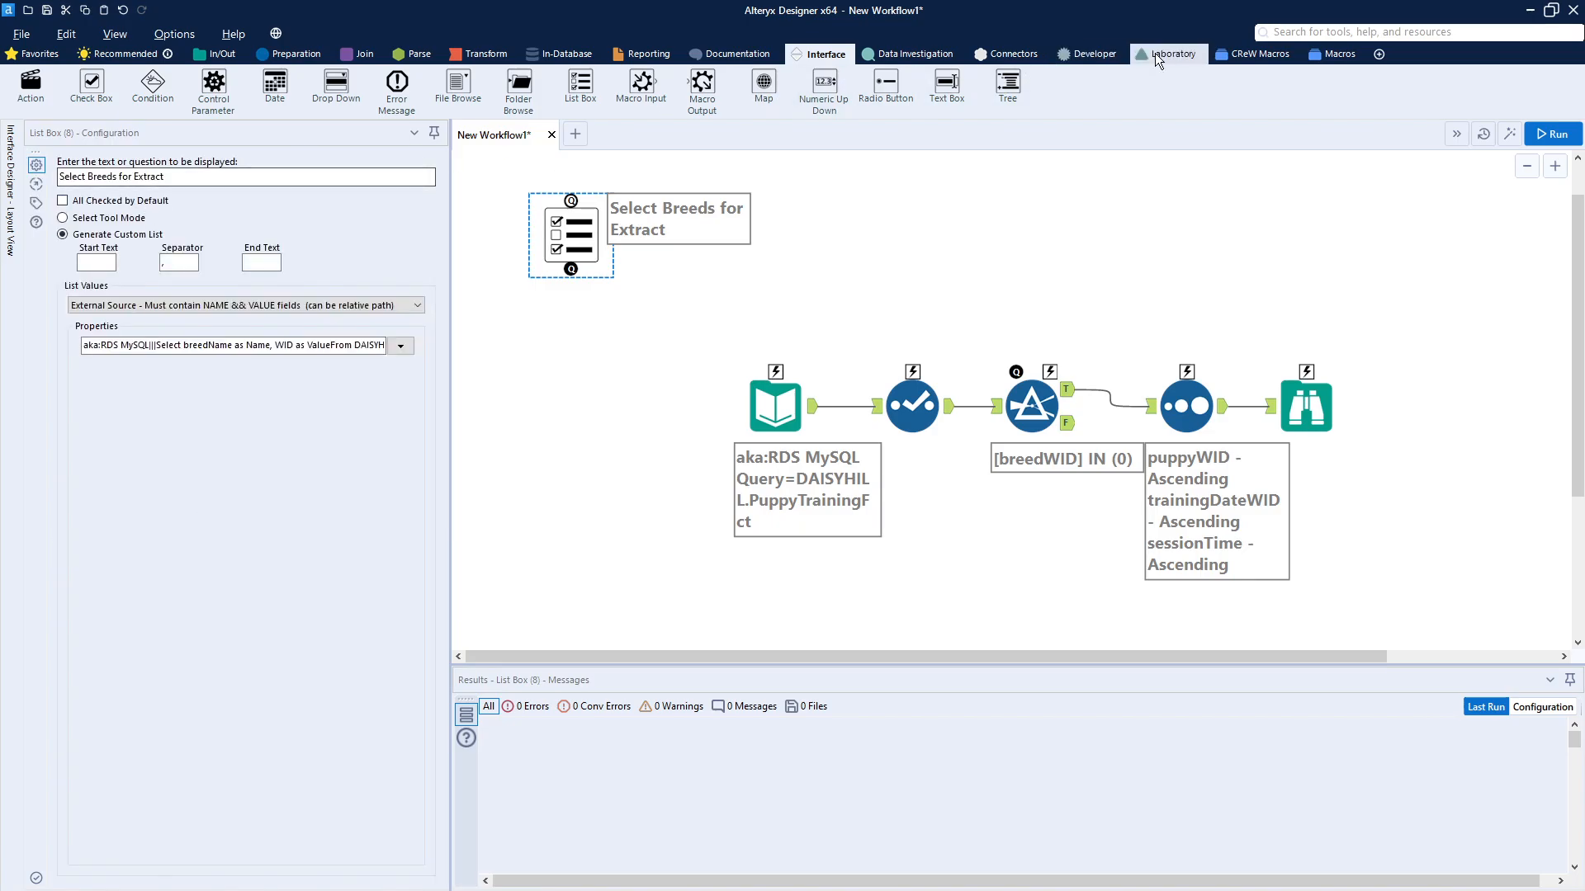
click(1508, 136)
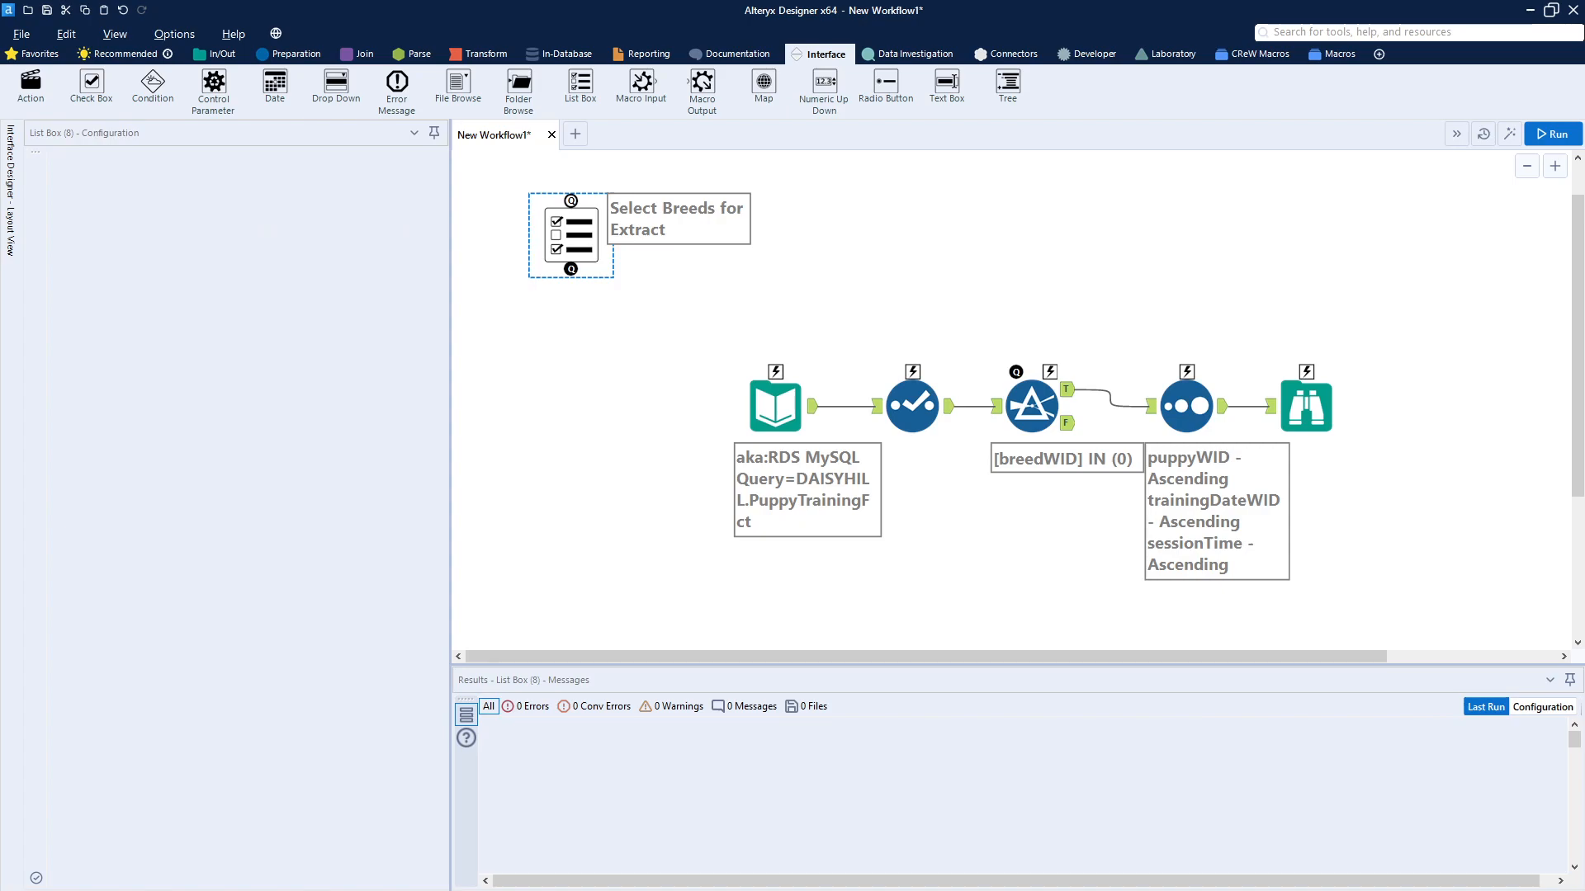
drag(226, 338, 432, 368)
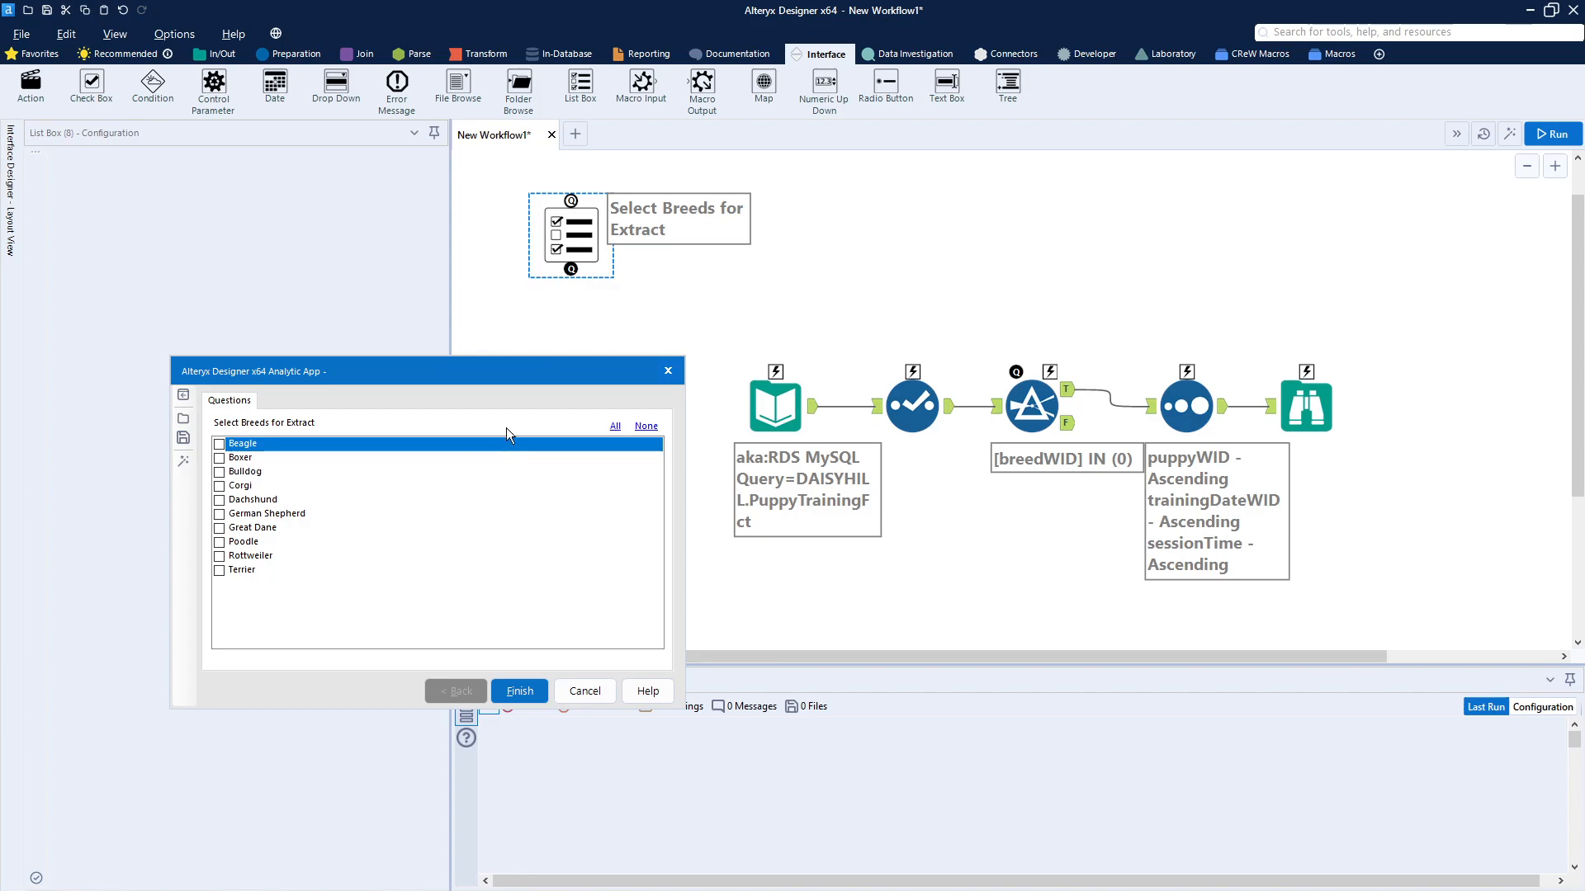
click(223, 472)
click(223, 514)
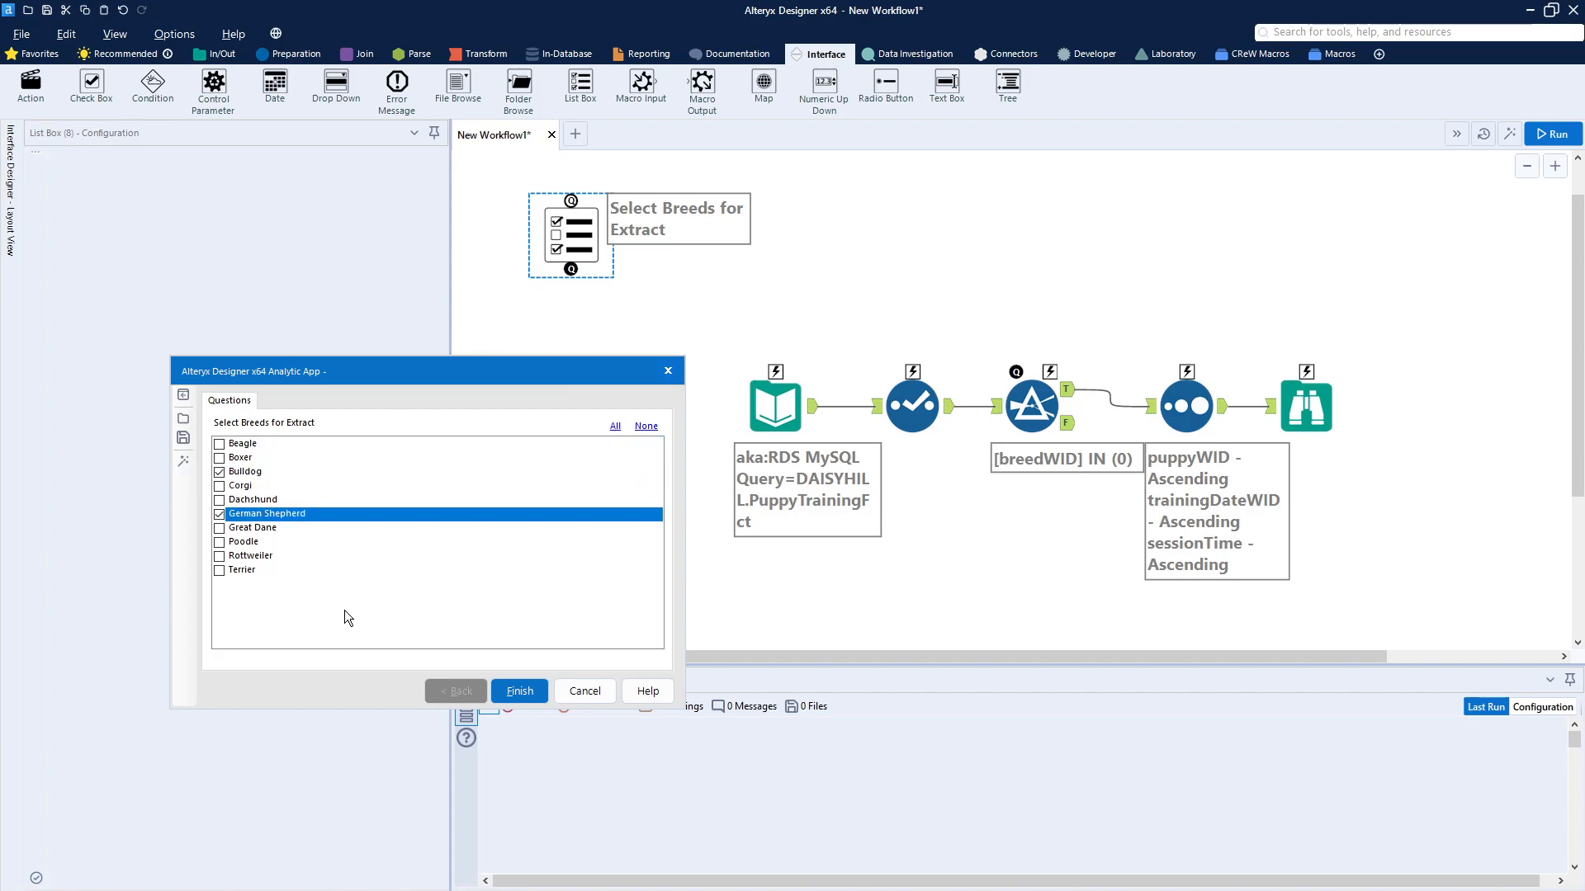
click(597, 696)
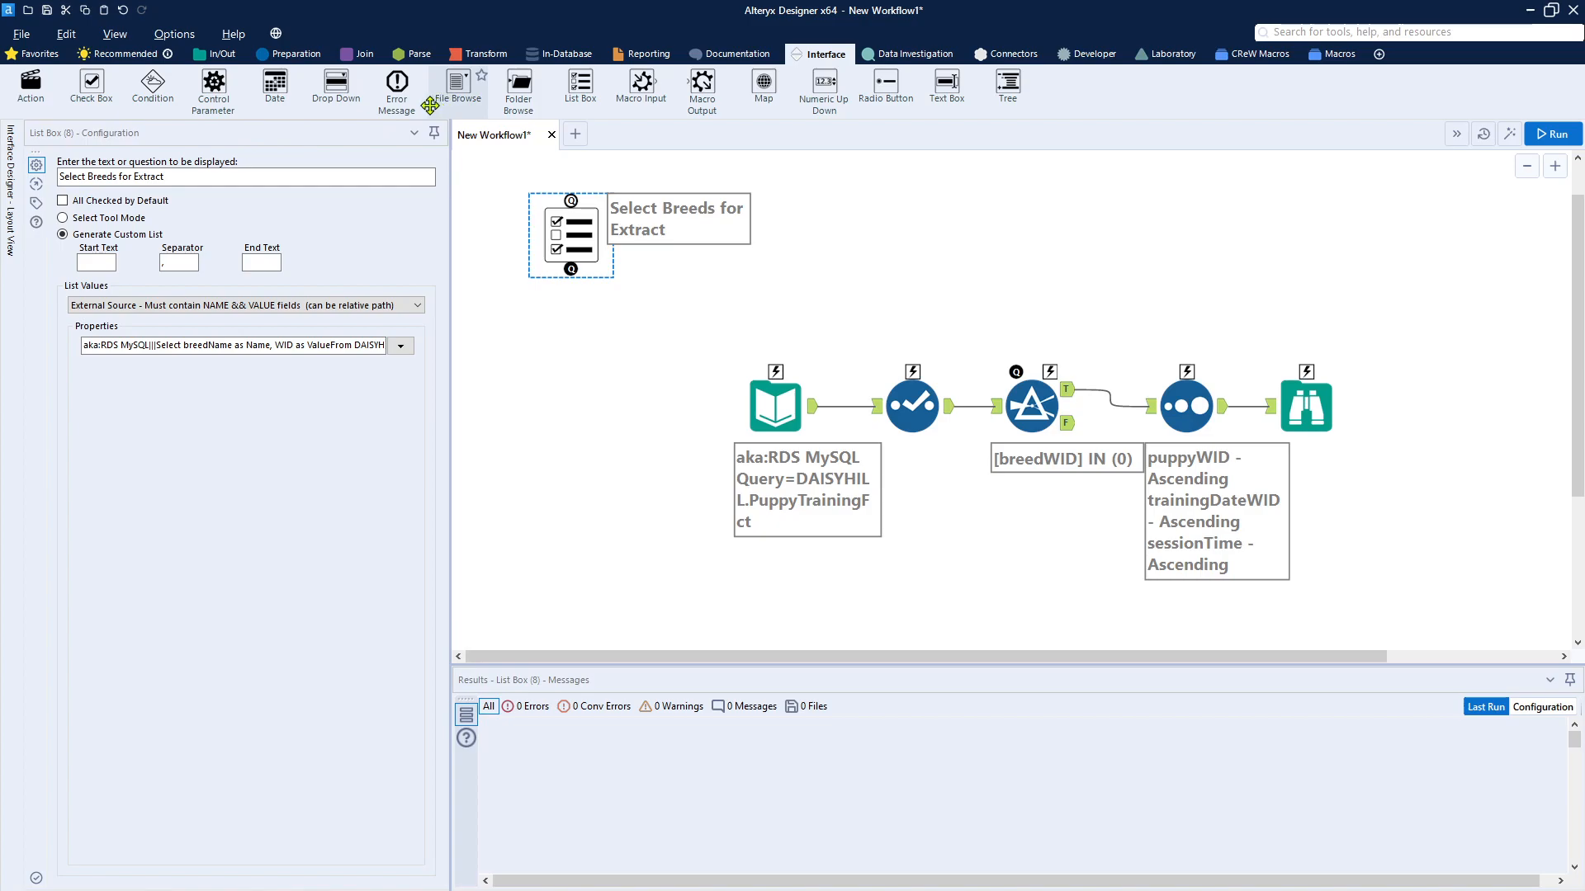
Step: Place a Text Input tool right of the List Box with a column named TestField containing the entry "a value"
click(216, 53)
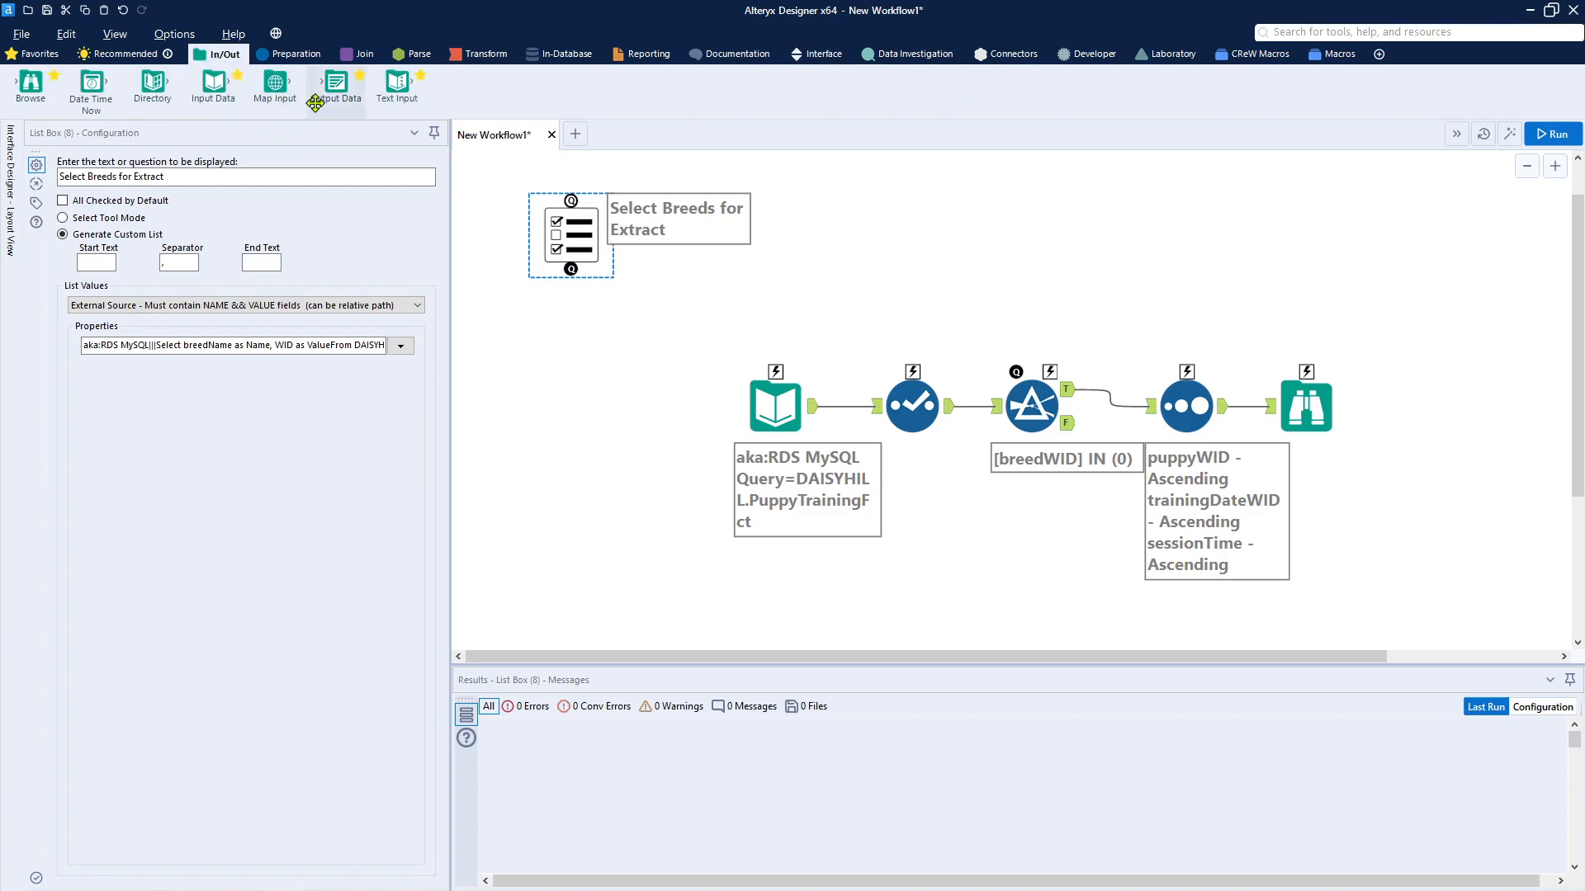
drag(404, 91, 965, 242)
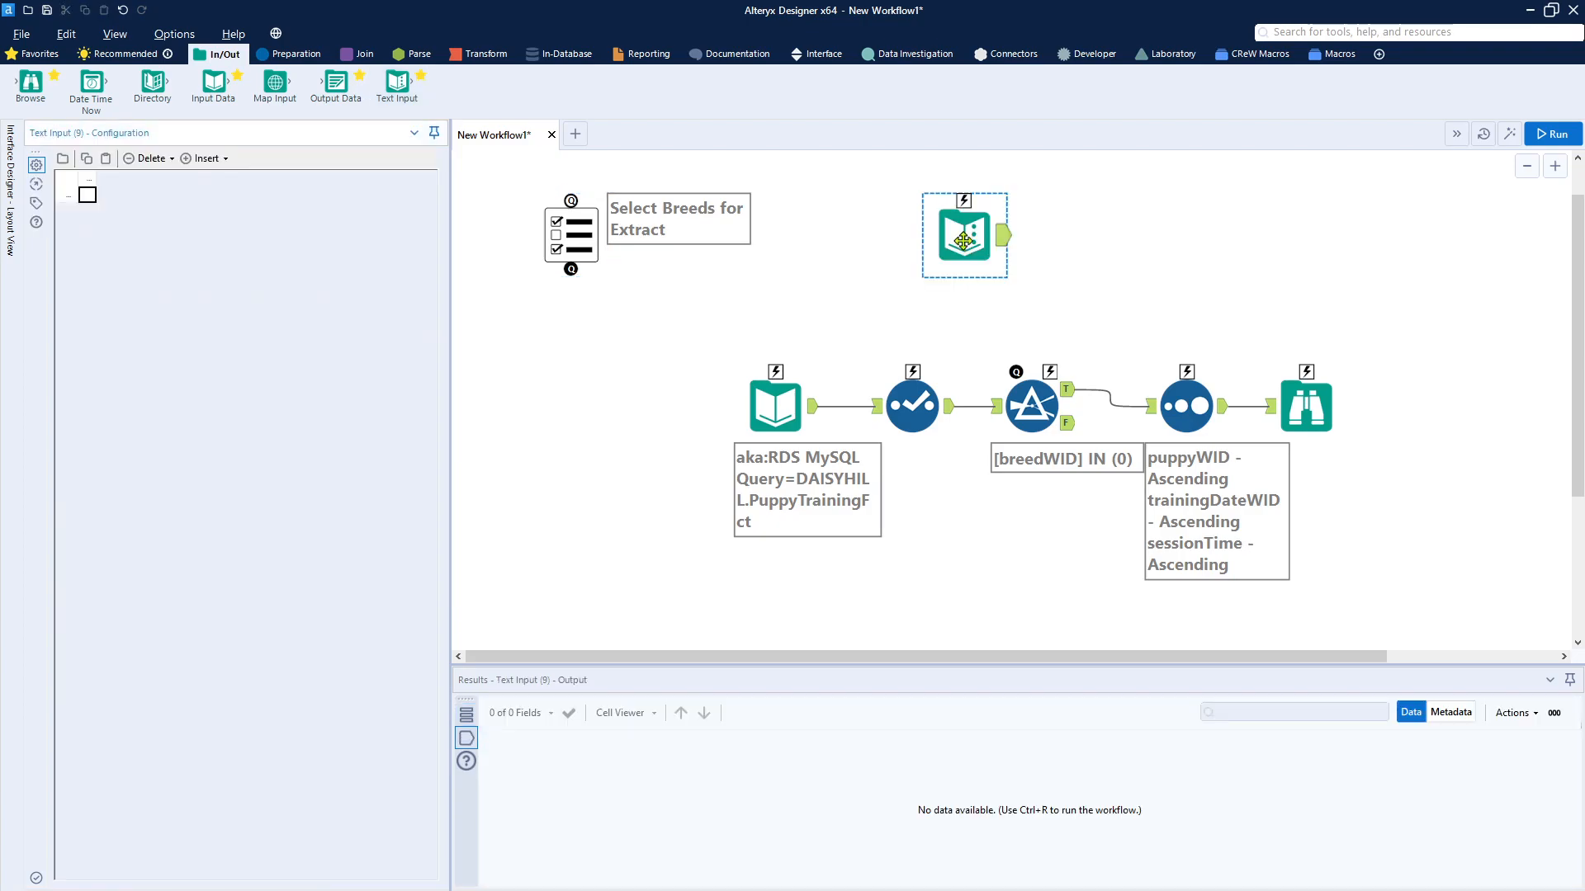
double_click(88, 177)
text(TestFi)
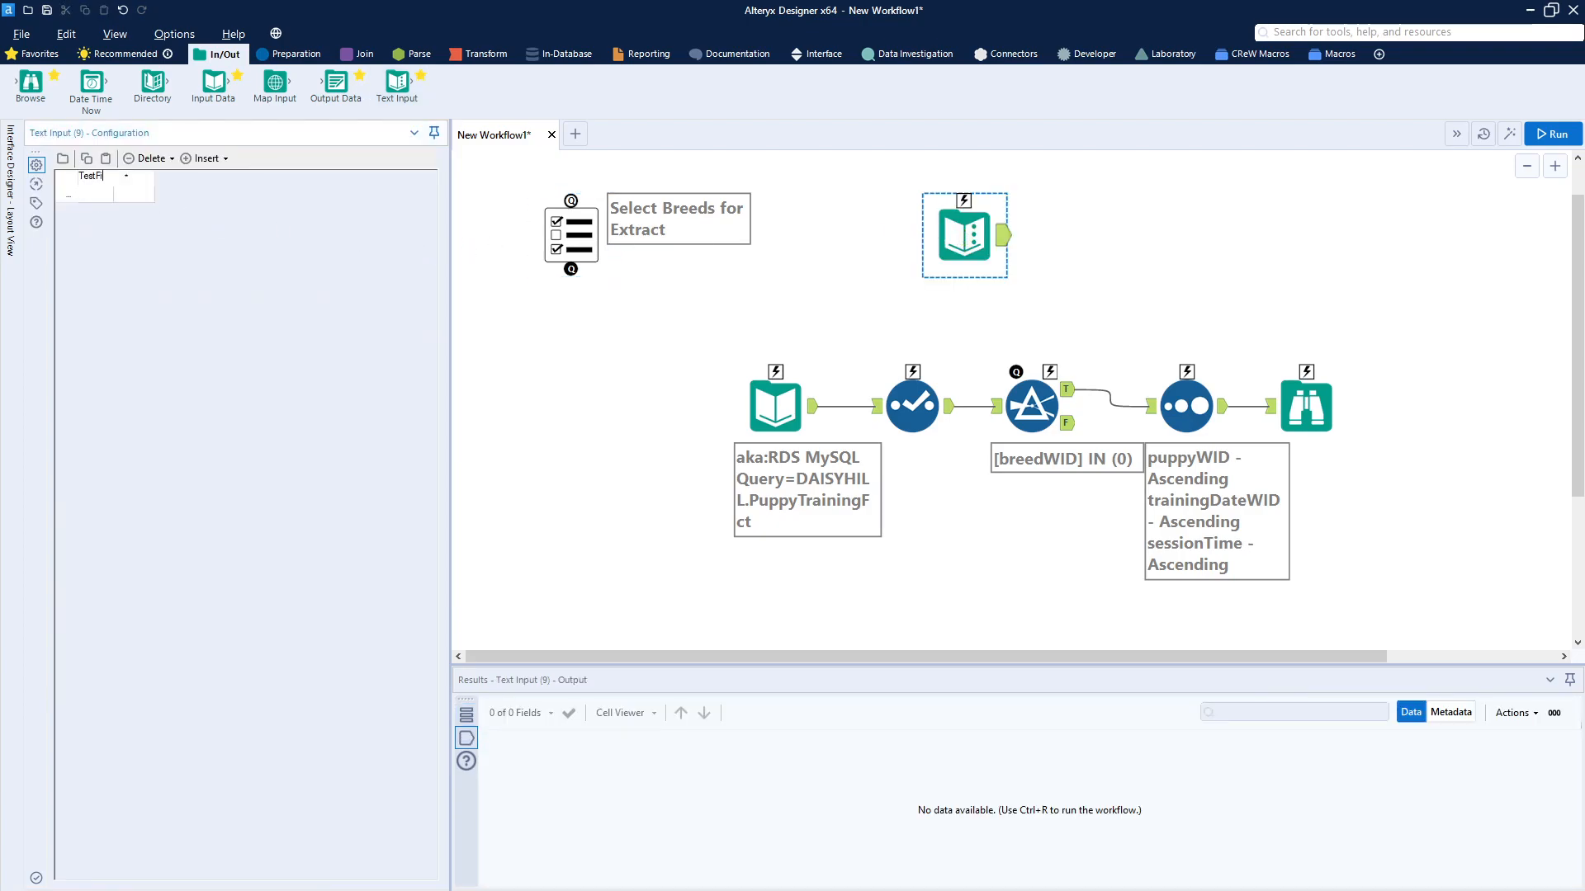
text(eld)
click(98, 198)
click(98, 197)
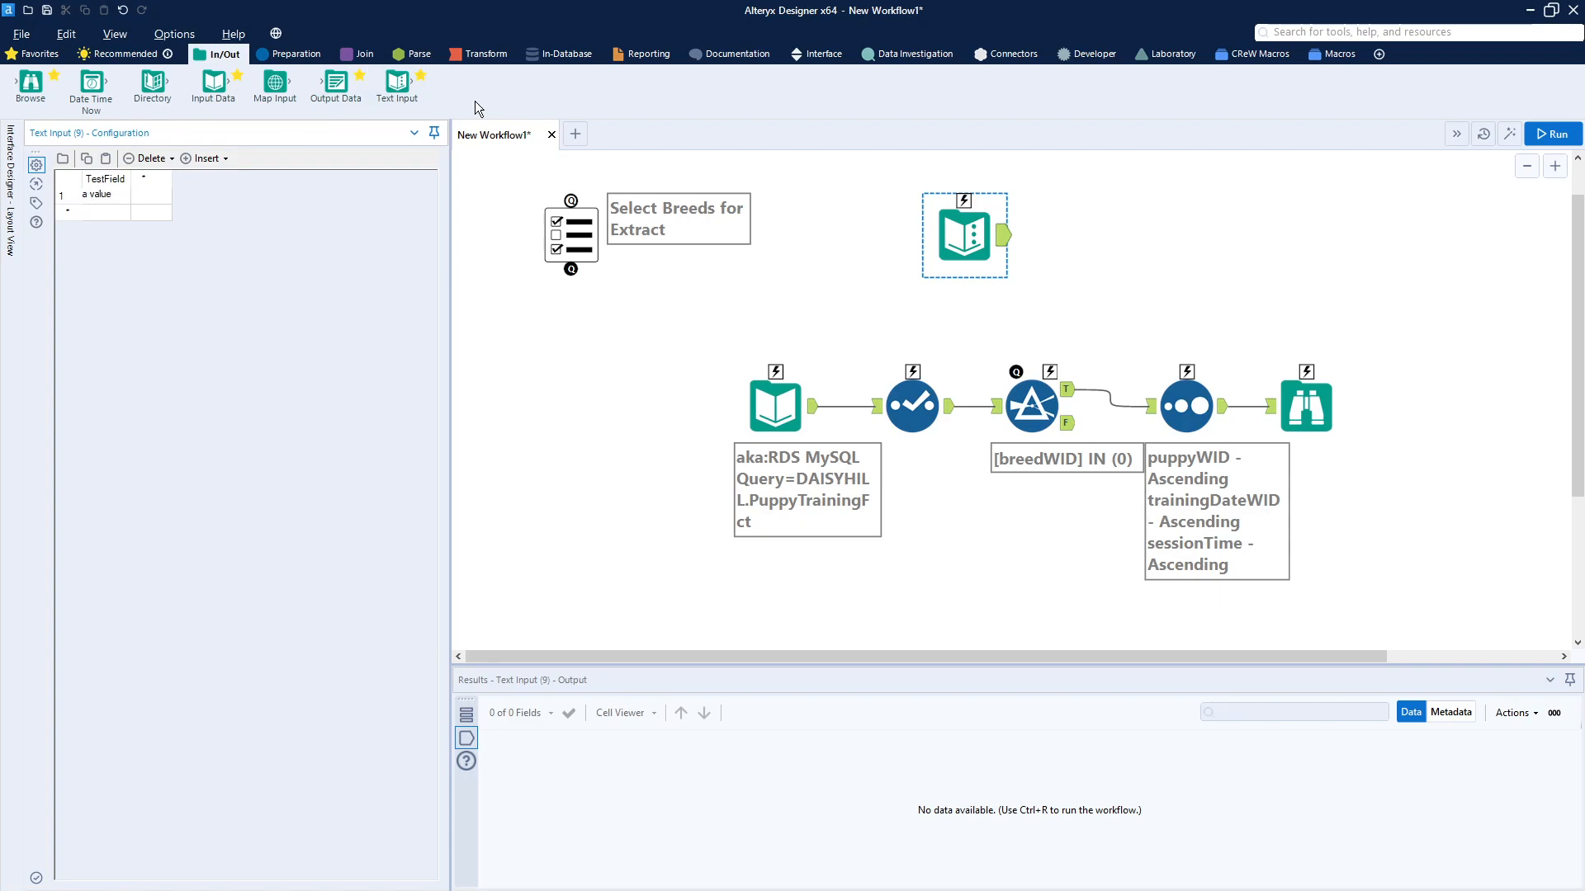
Step: Attach a Browse tool to the Text Input, run the workflow and review the Browse tool's output
drag(31, 82, 1086, 239)
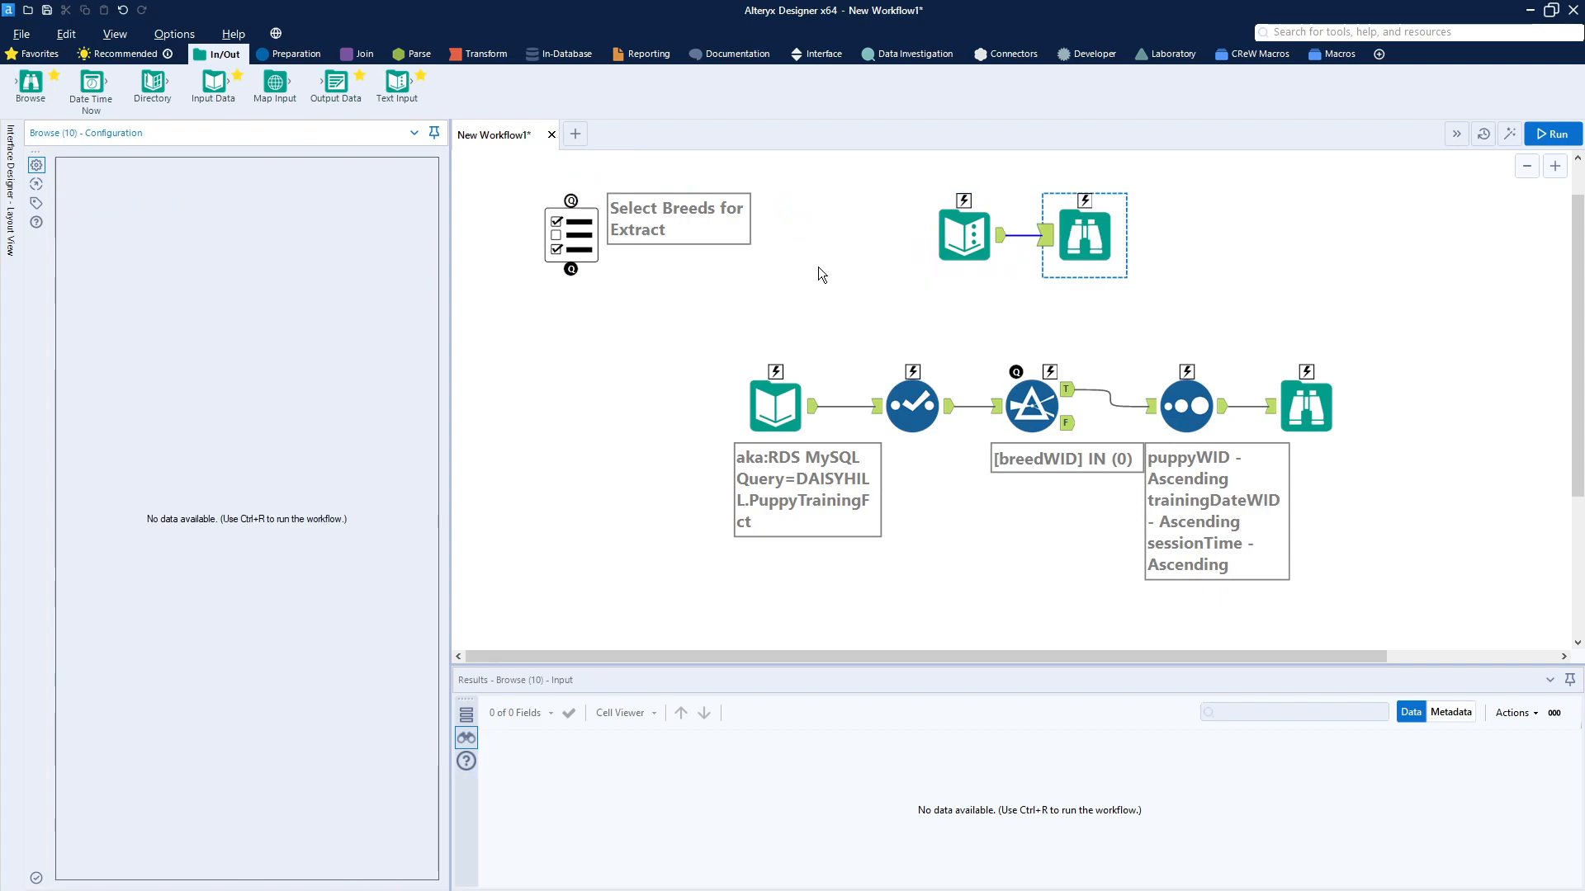
click(964, 236)
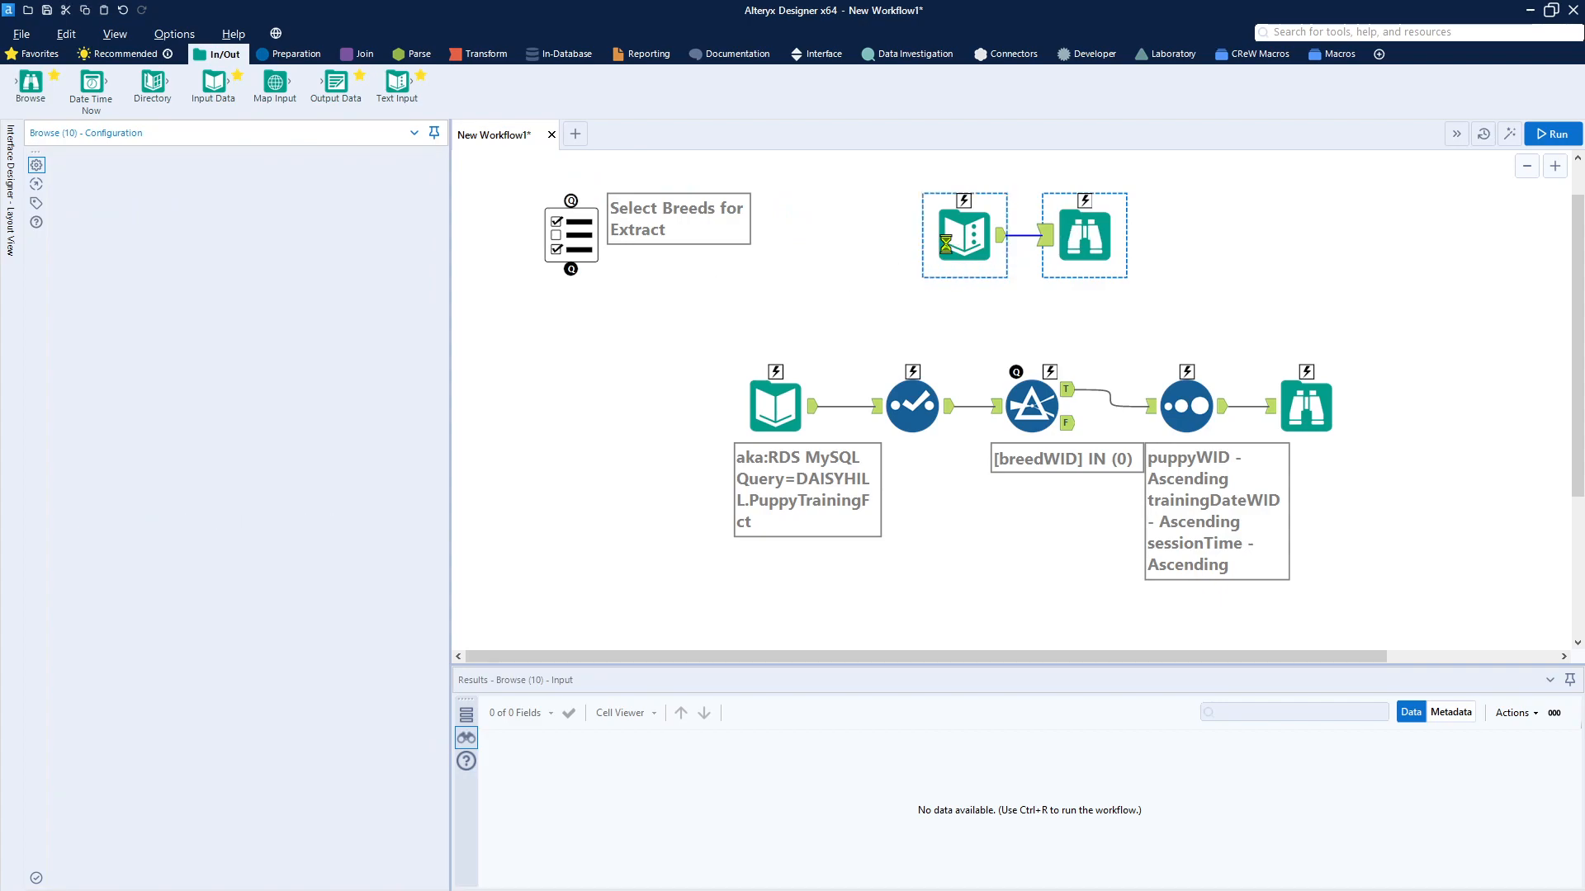
click(1554, 134)
click(1075, 248)
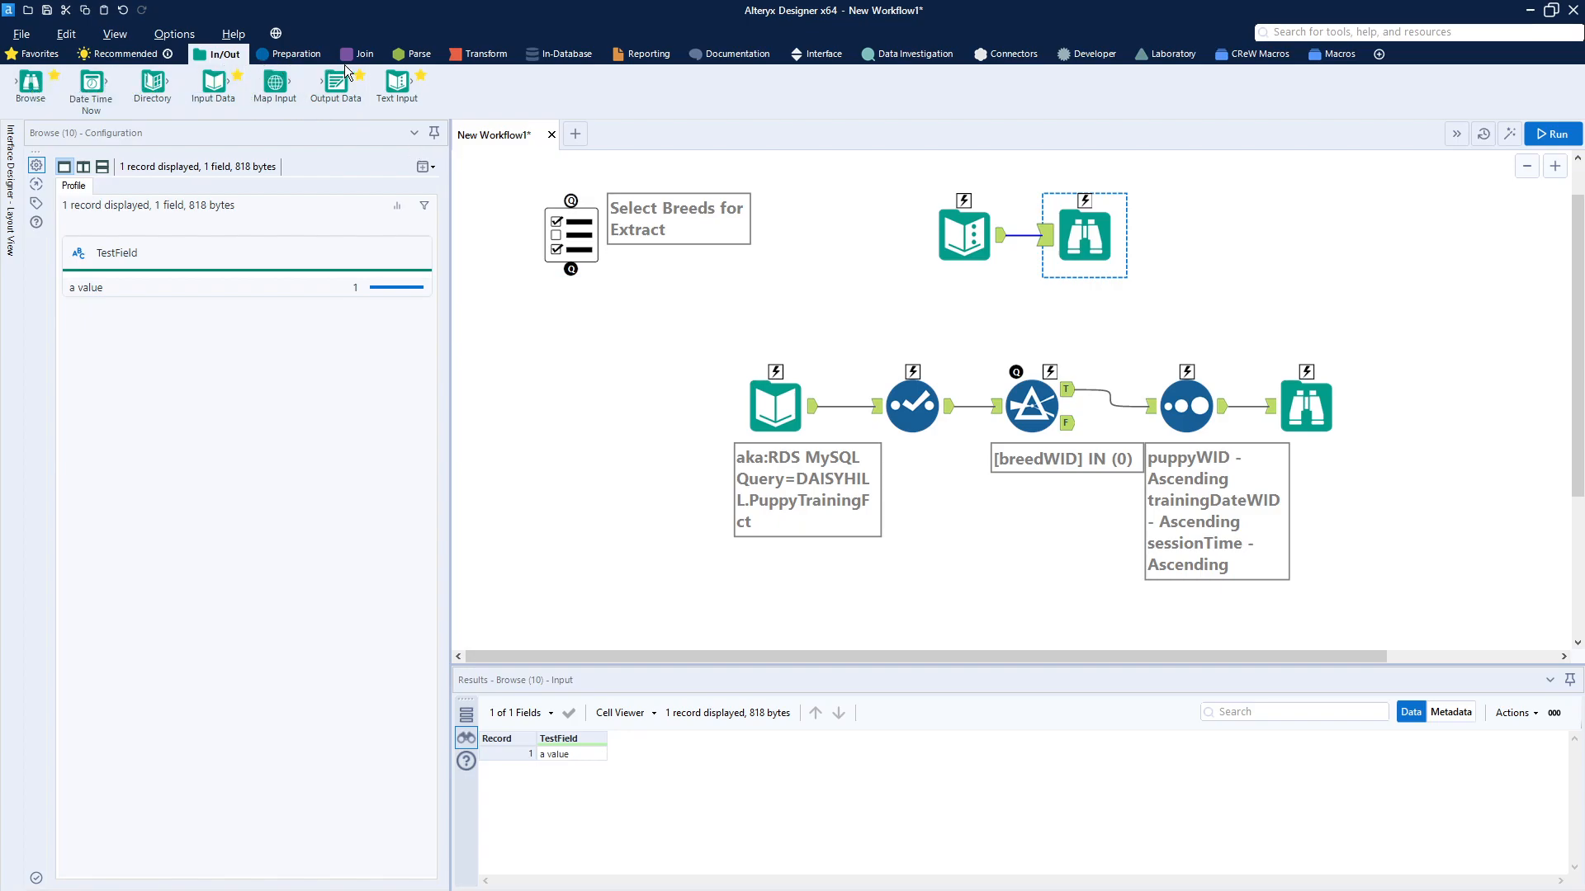
Step: Add an Action tool between the List Box and Text Input, connect it to both, and delete its link to the Input Data tool
click(810, 52)
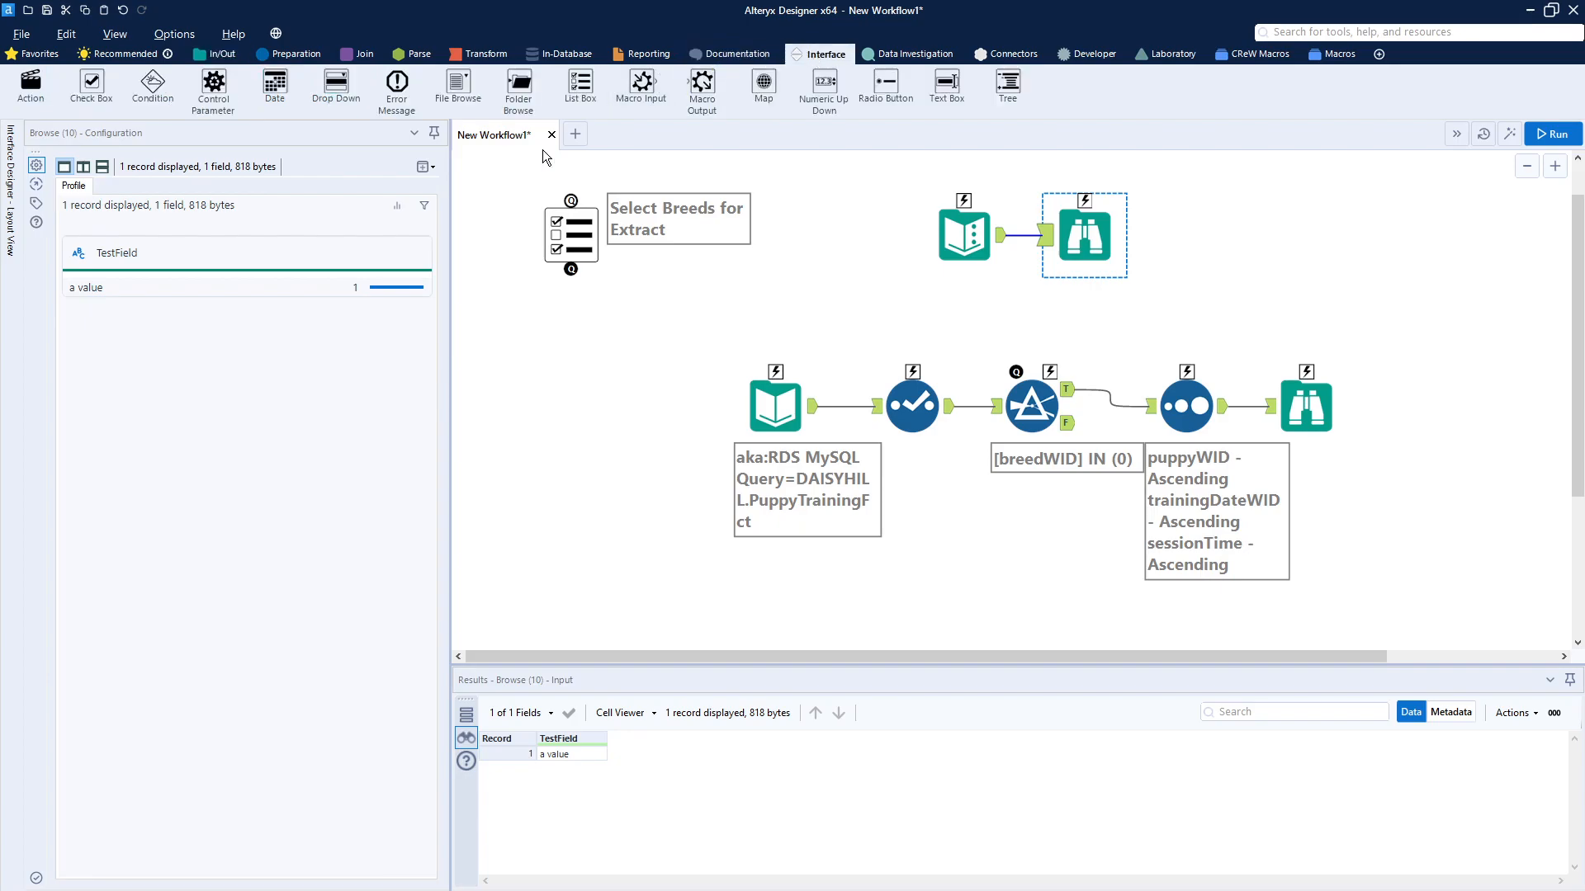
drag(30, 83, 806, 240)
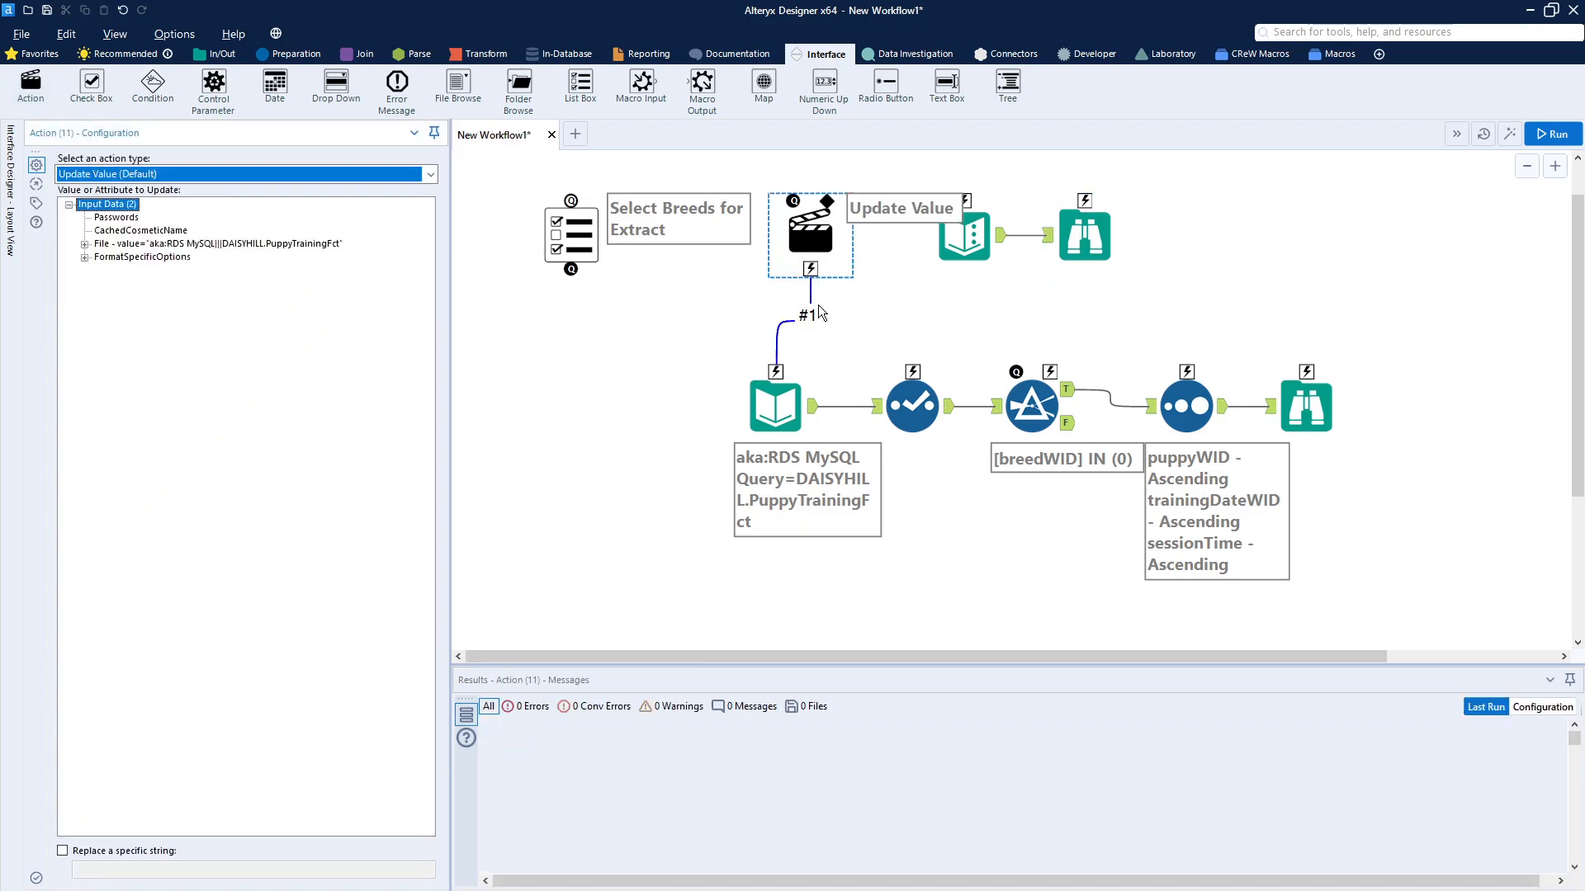
click(790, 333)
key(Delete)
drag(810, 275, 945, 237)
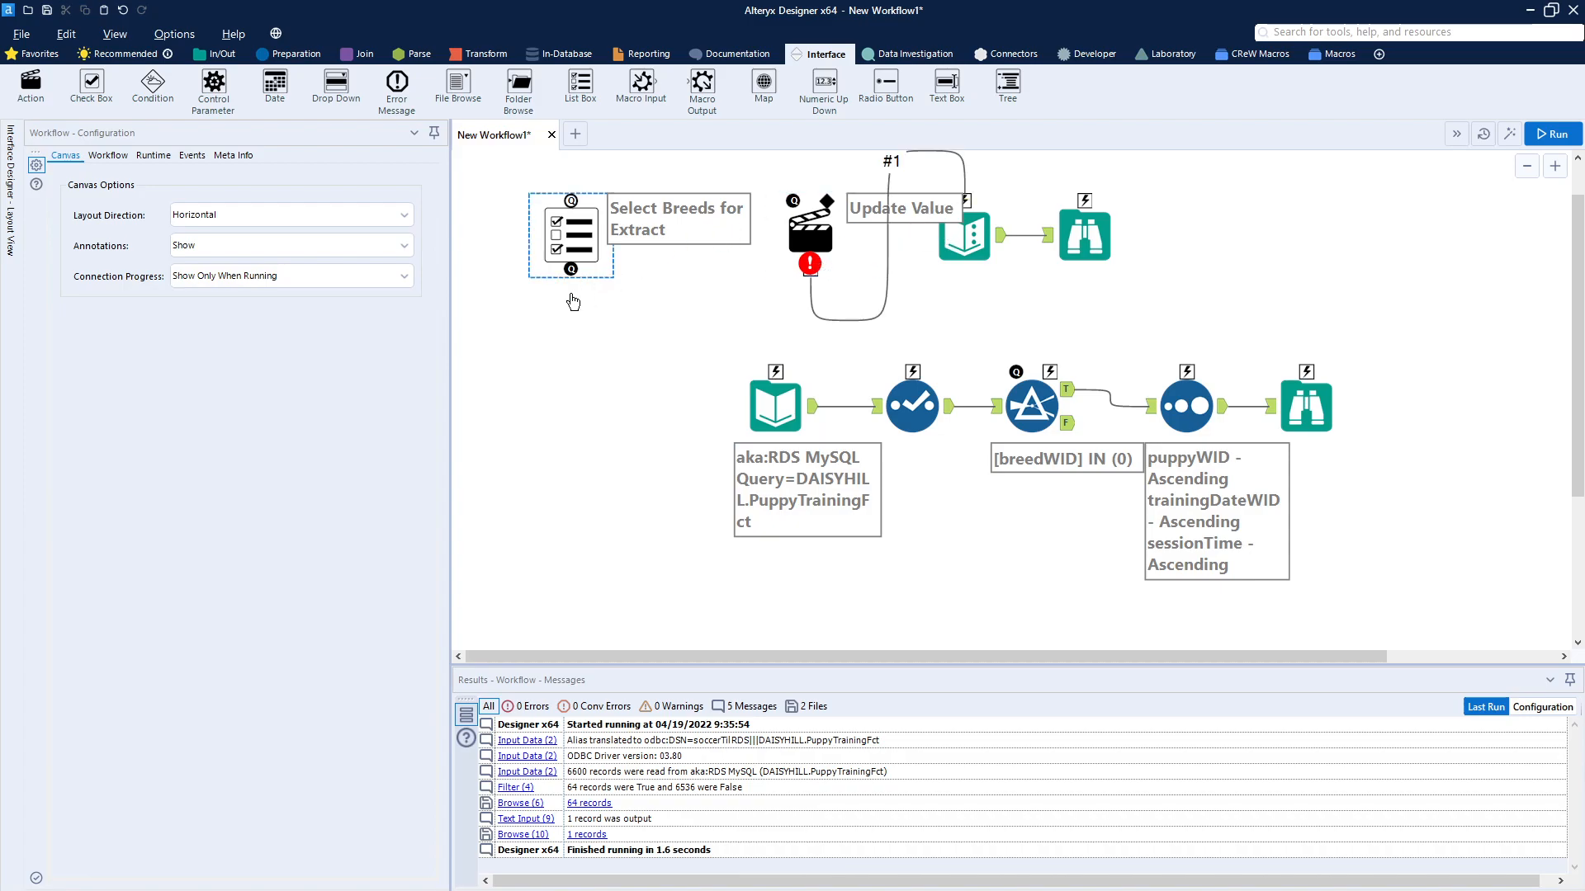
drag(570, 273, 788, 221)
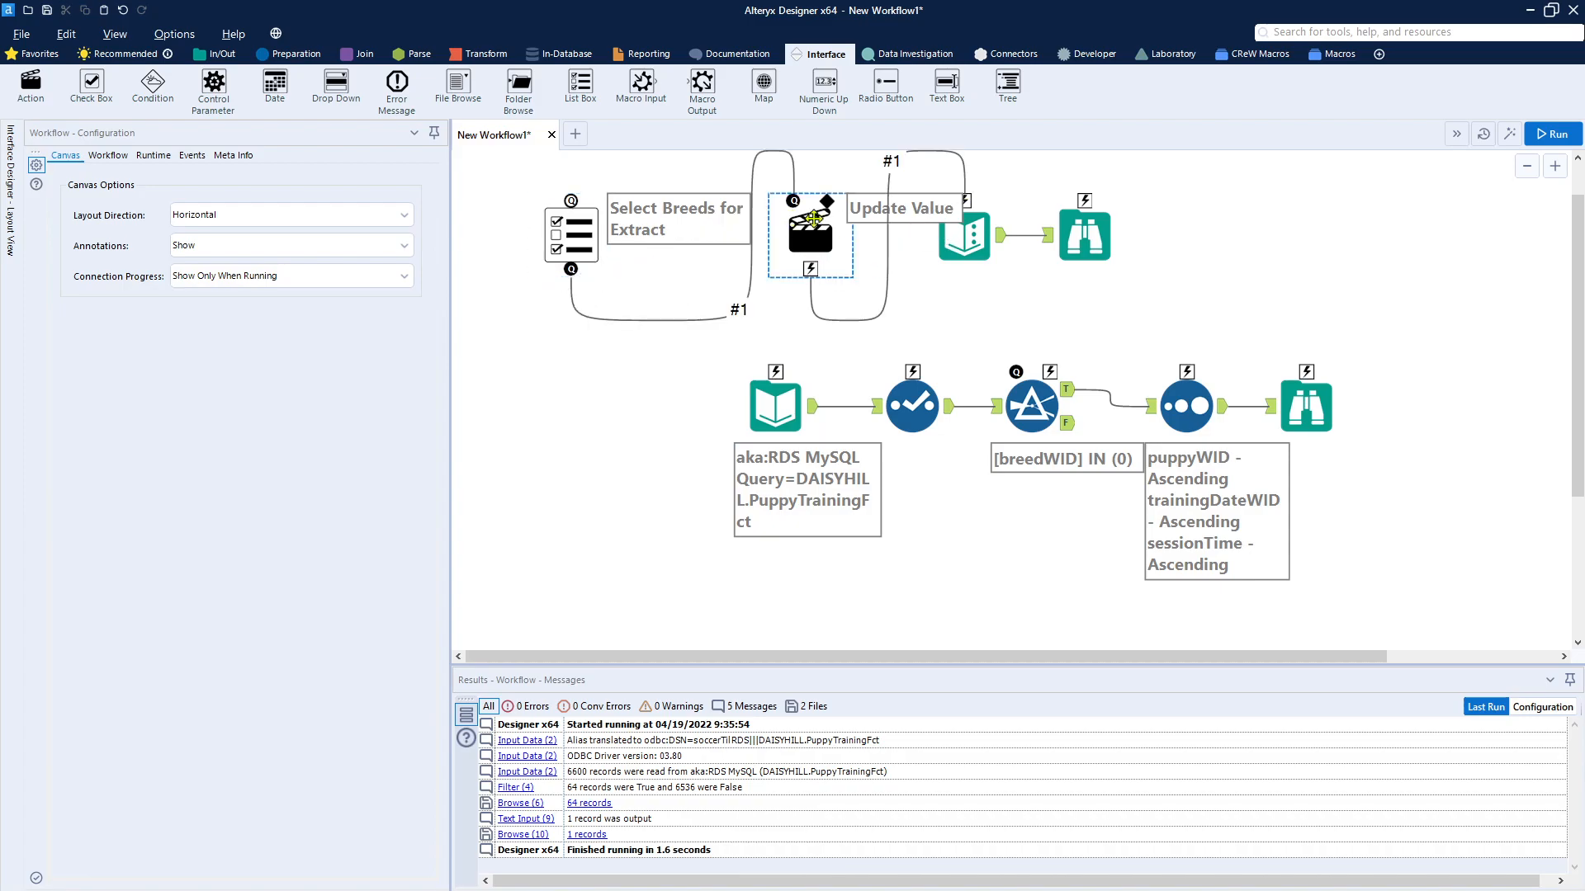
Step: Configure the Action tool with Update Value (Default) to update the Text Input's data entry "a value"
click(802, 233)
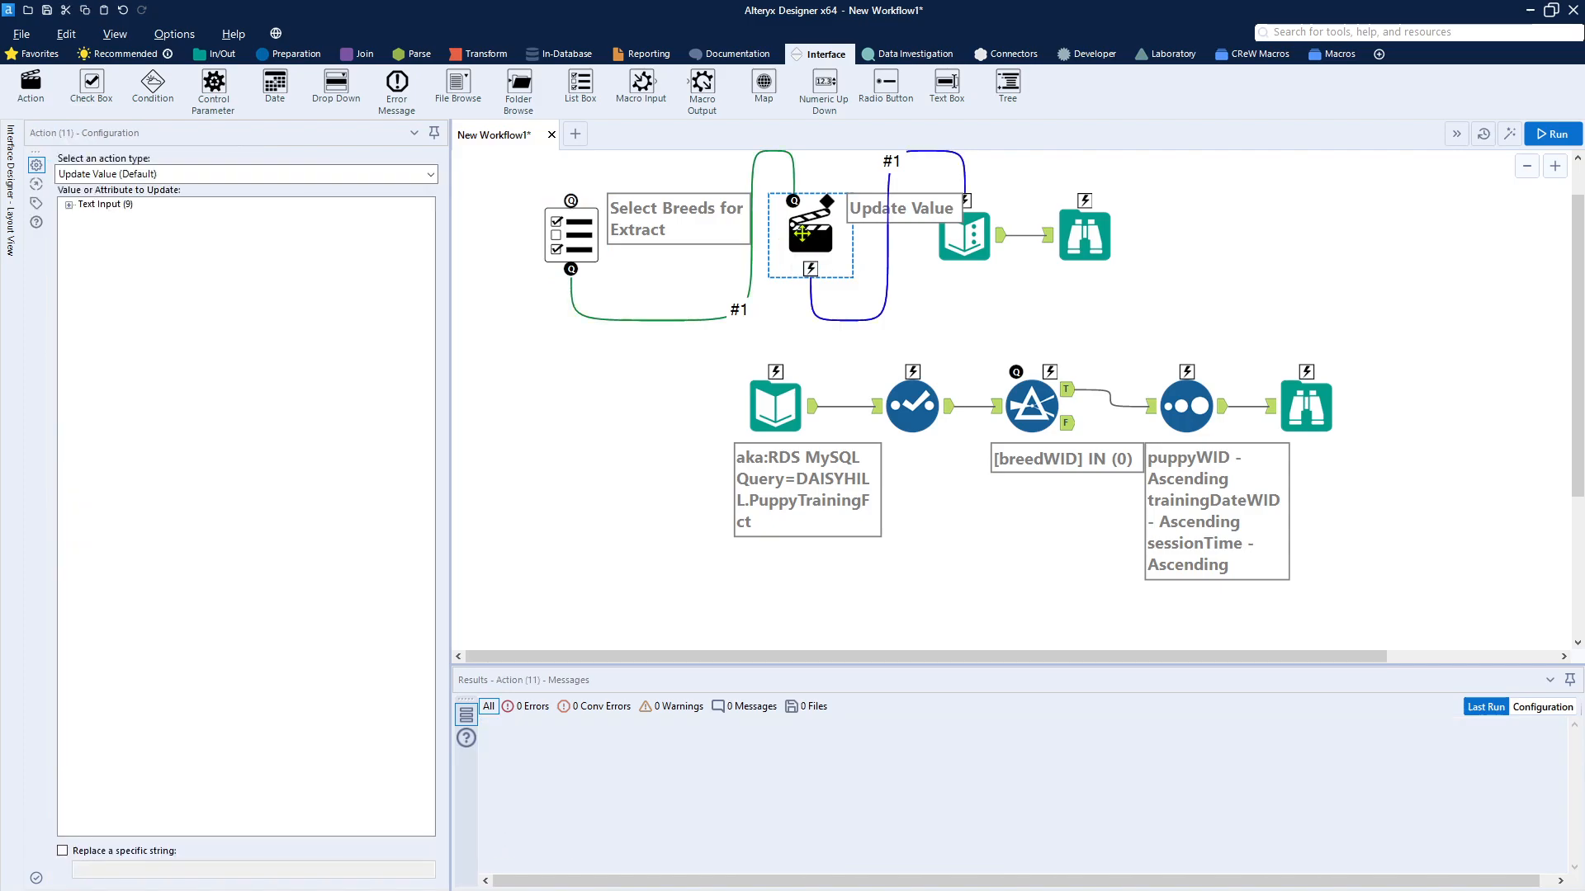
click(69, 206)
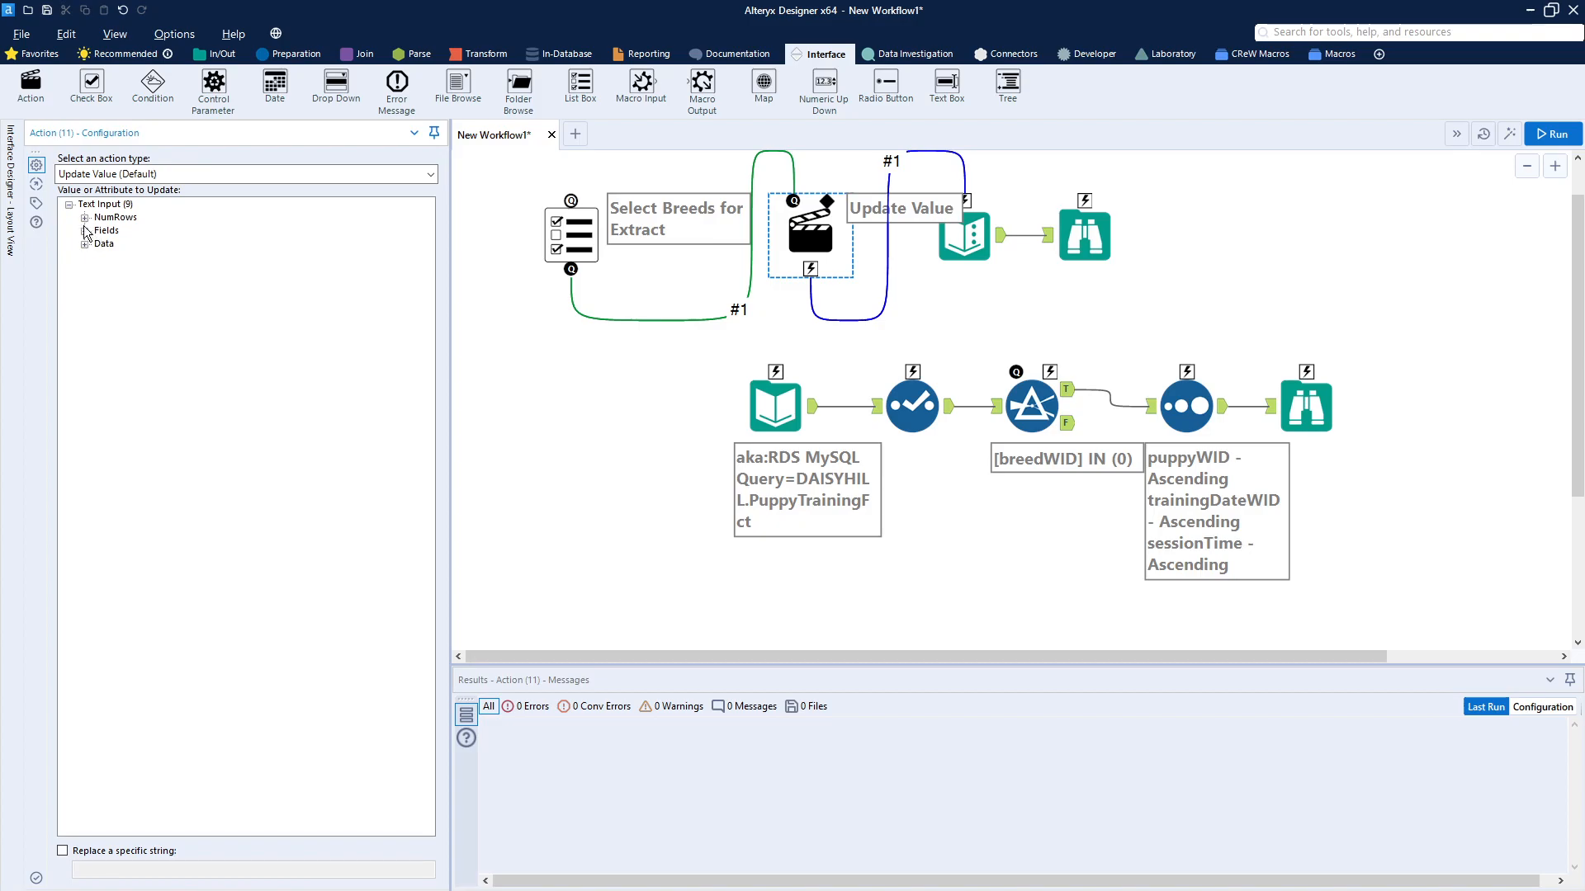
click(101, 259)
click(431, 173)
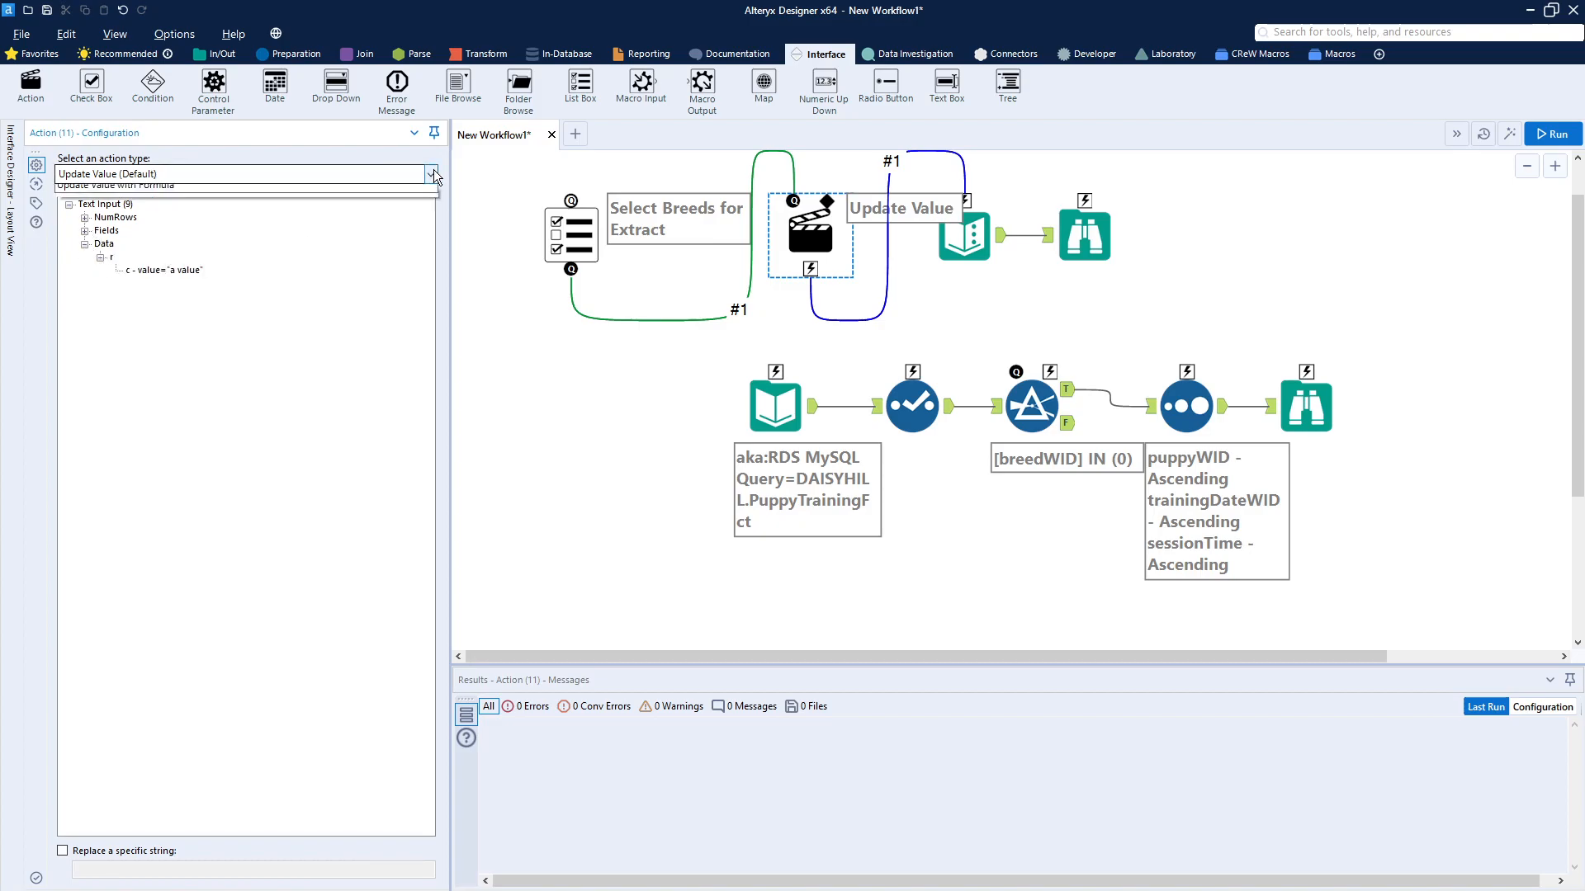
click(433, 170)
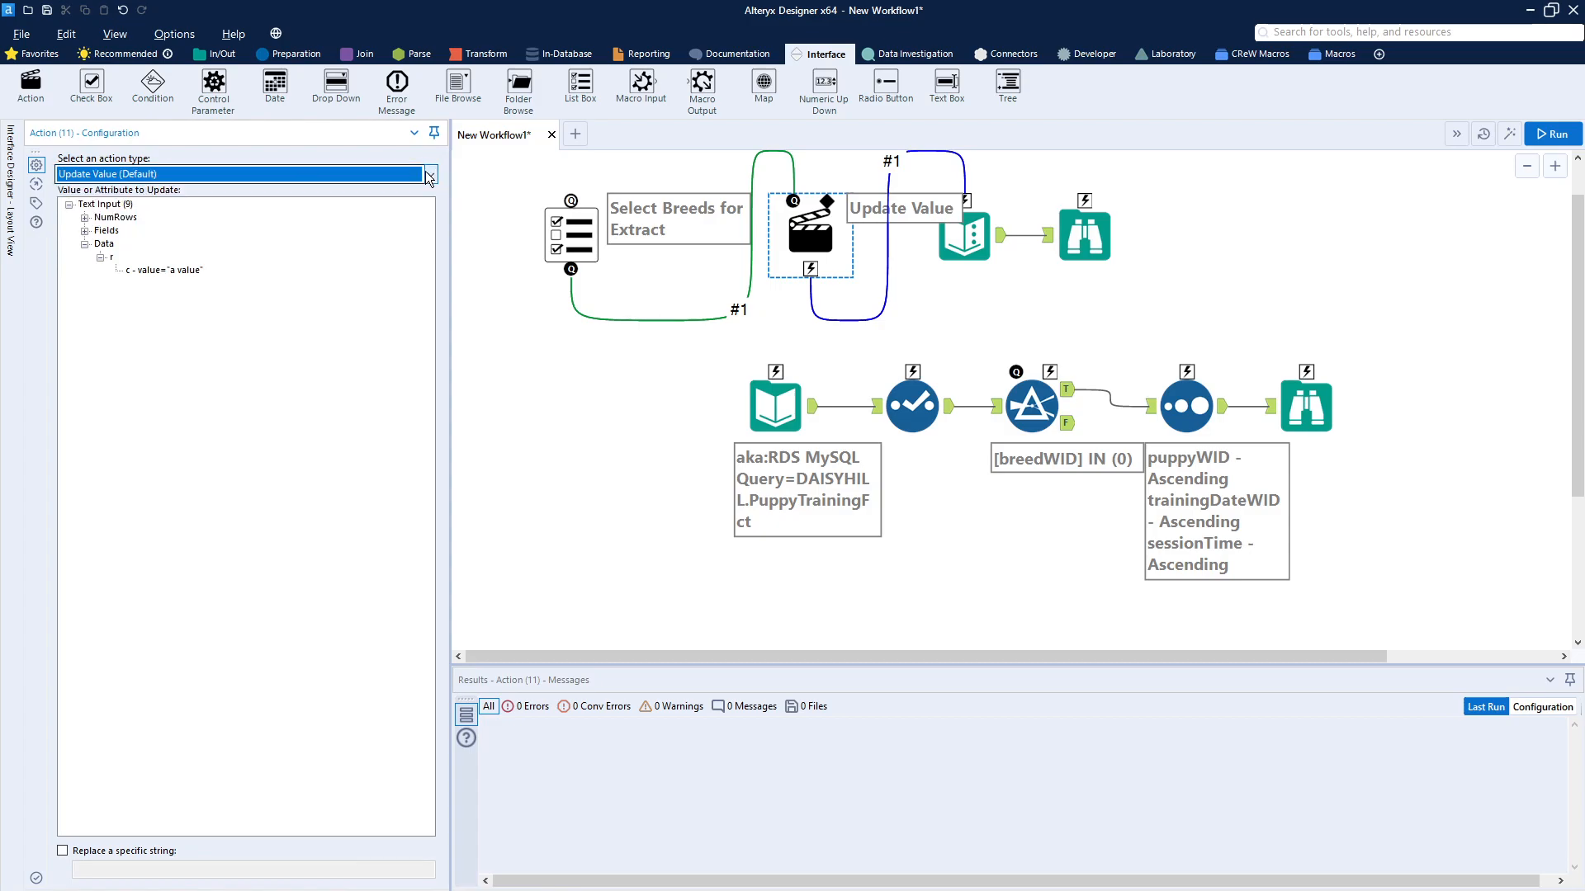
click(173, 271)
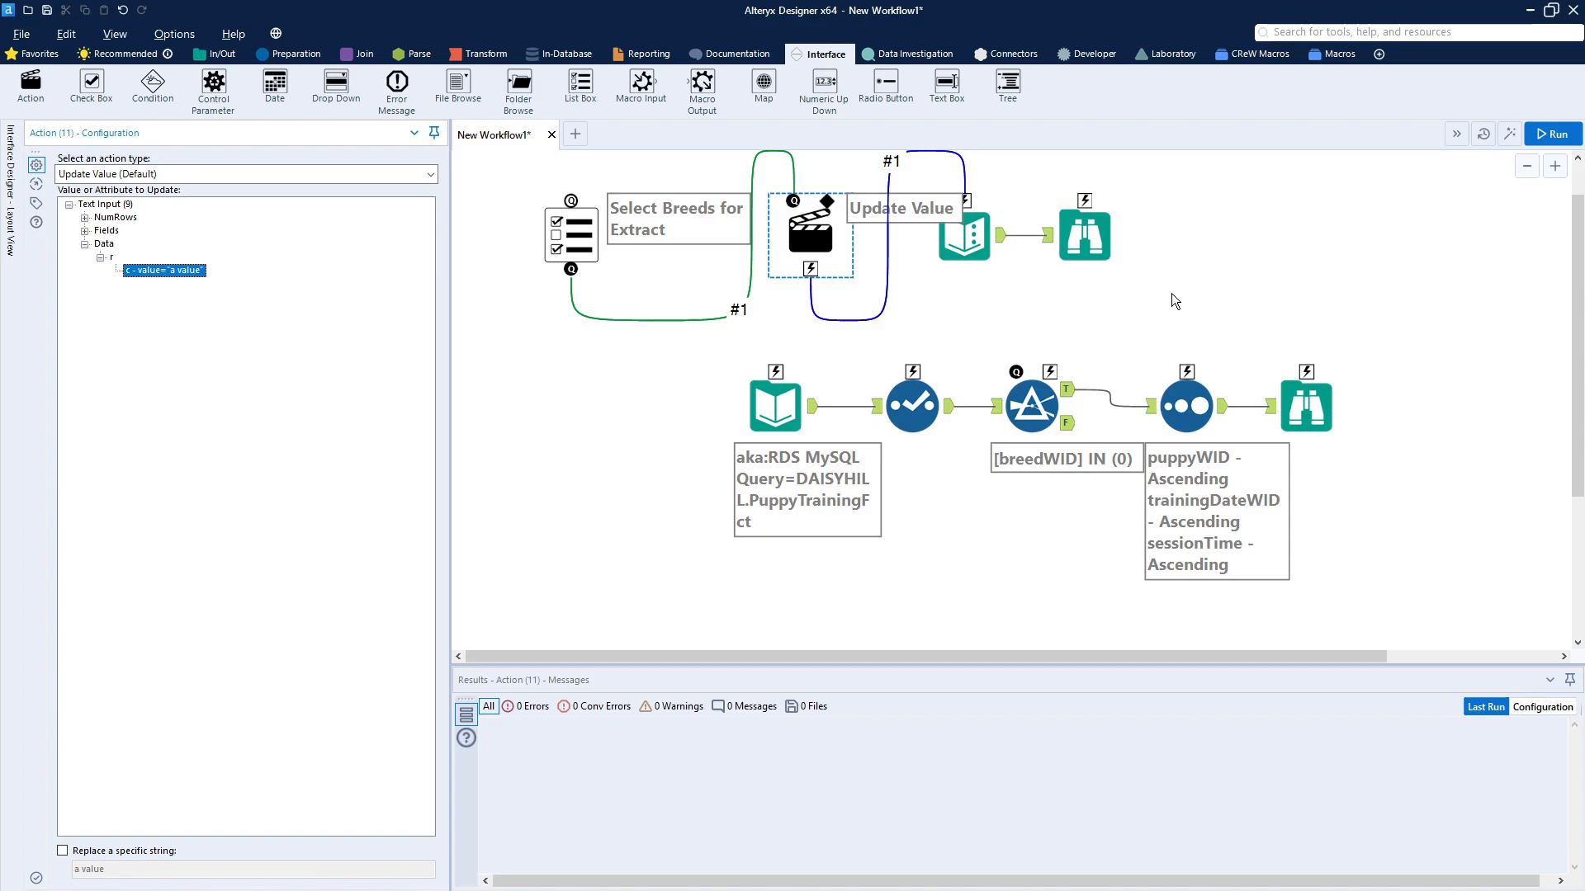
click(560, 439)
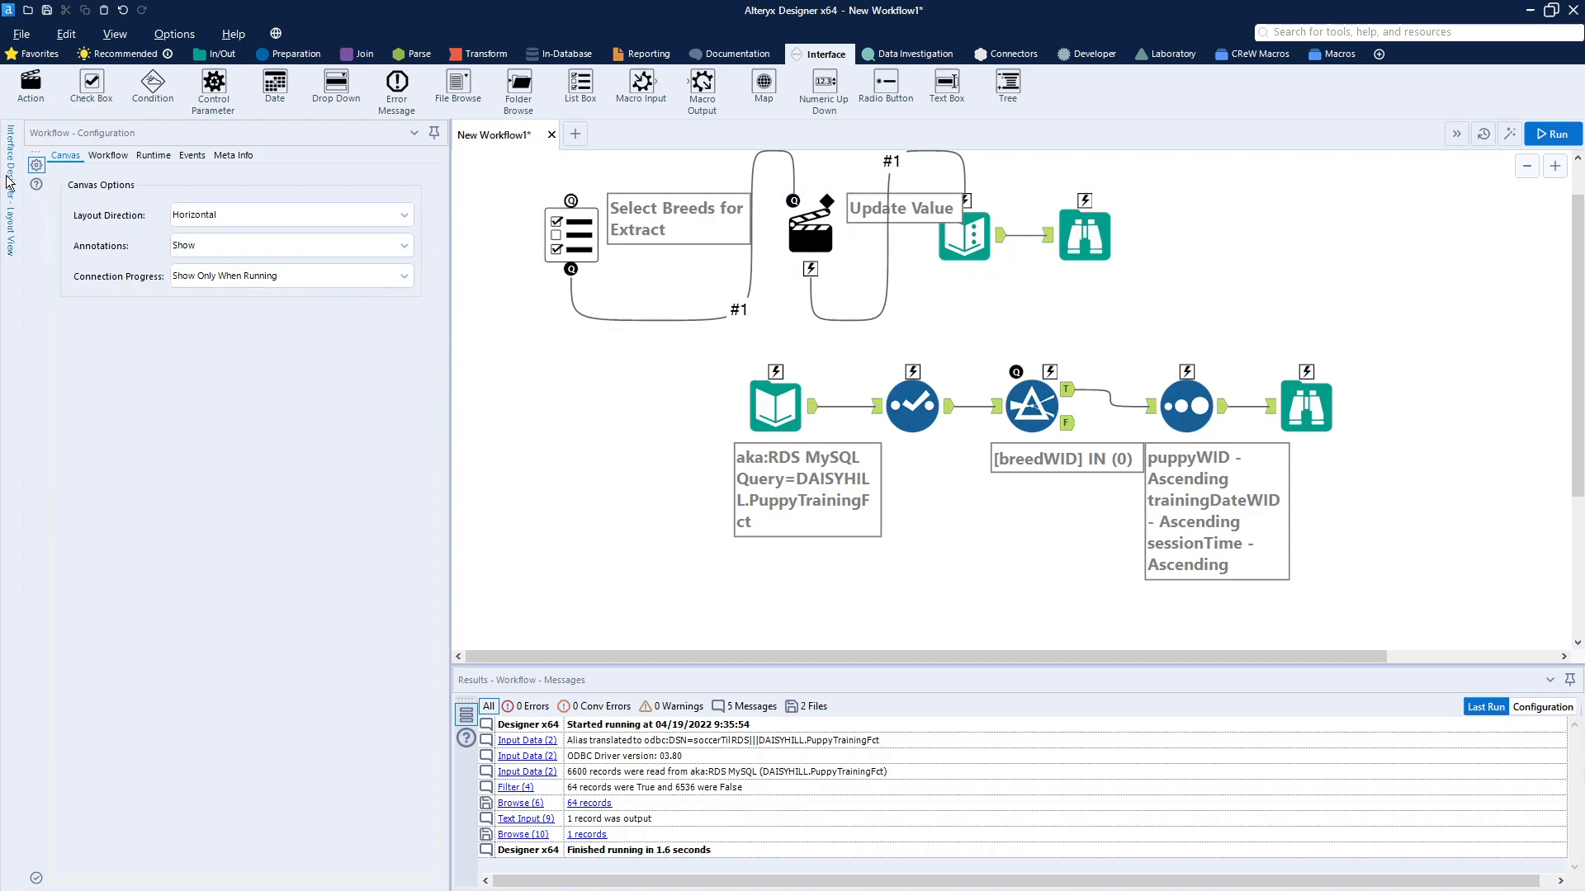
Step: In the app's interface properties, enable showing the results of Browse (10) and Browse (6) on success
mouse_move(13, 181)
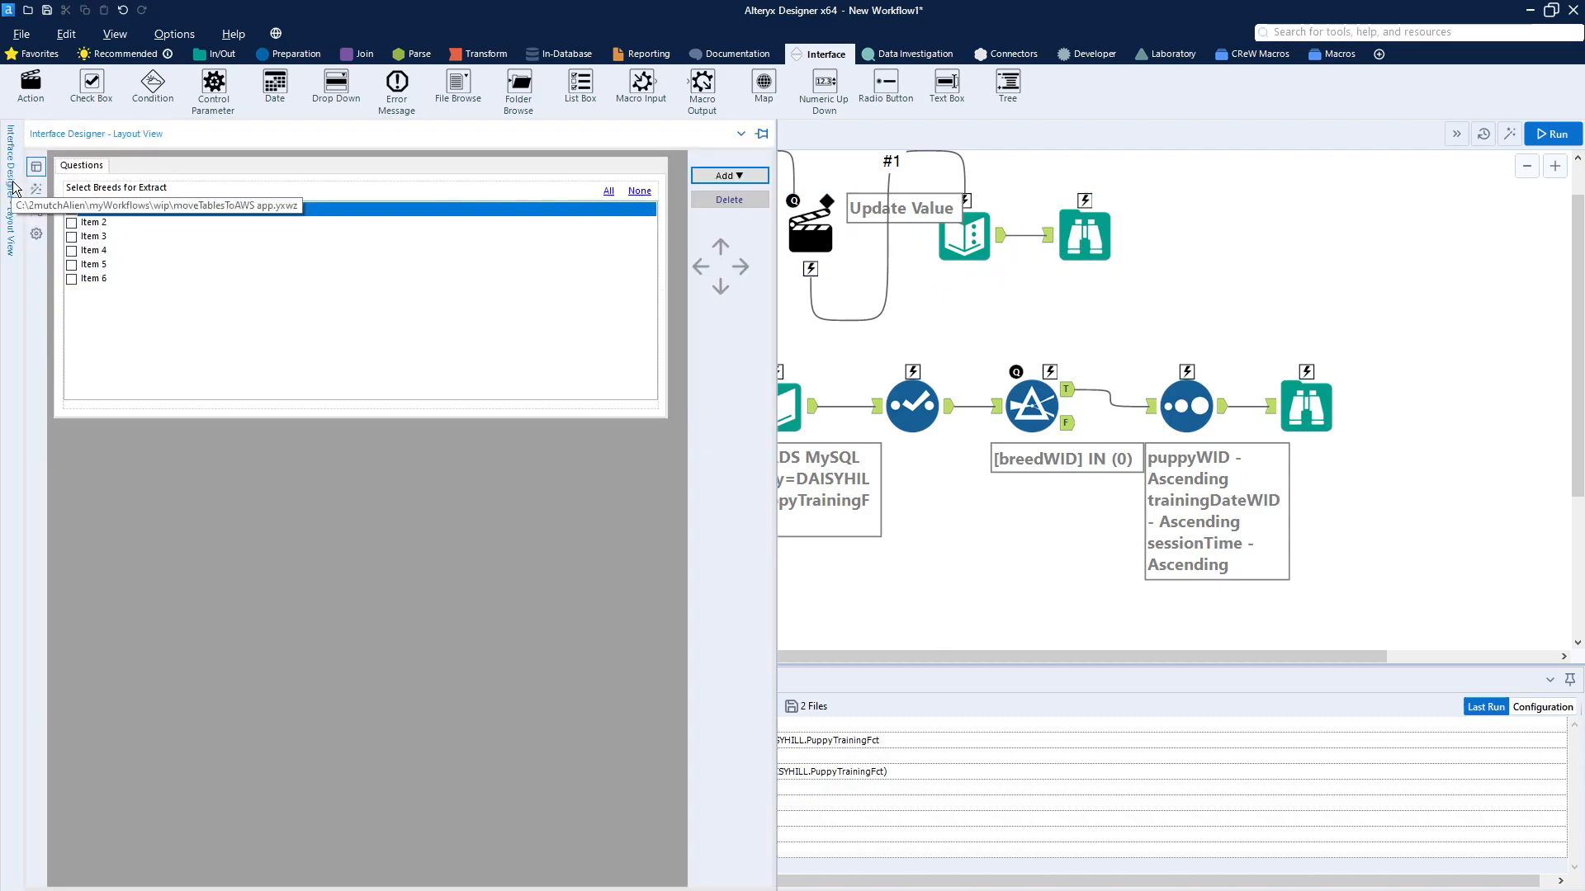
click(37, 239)
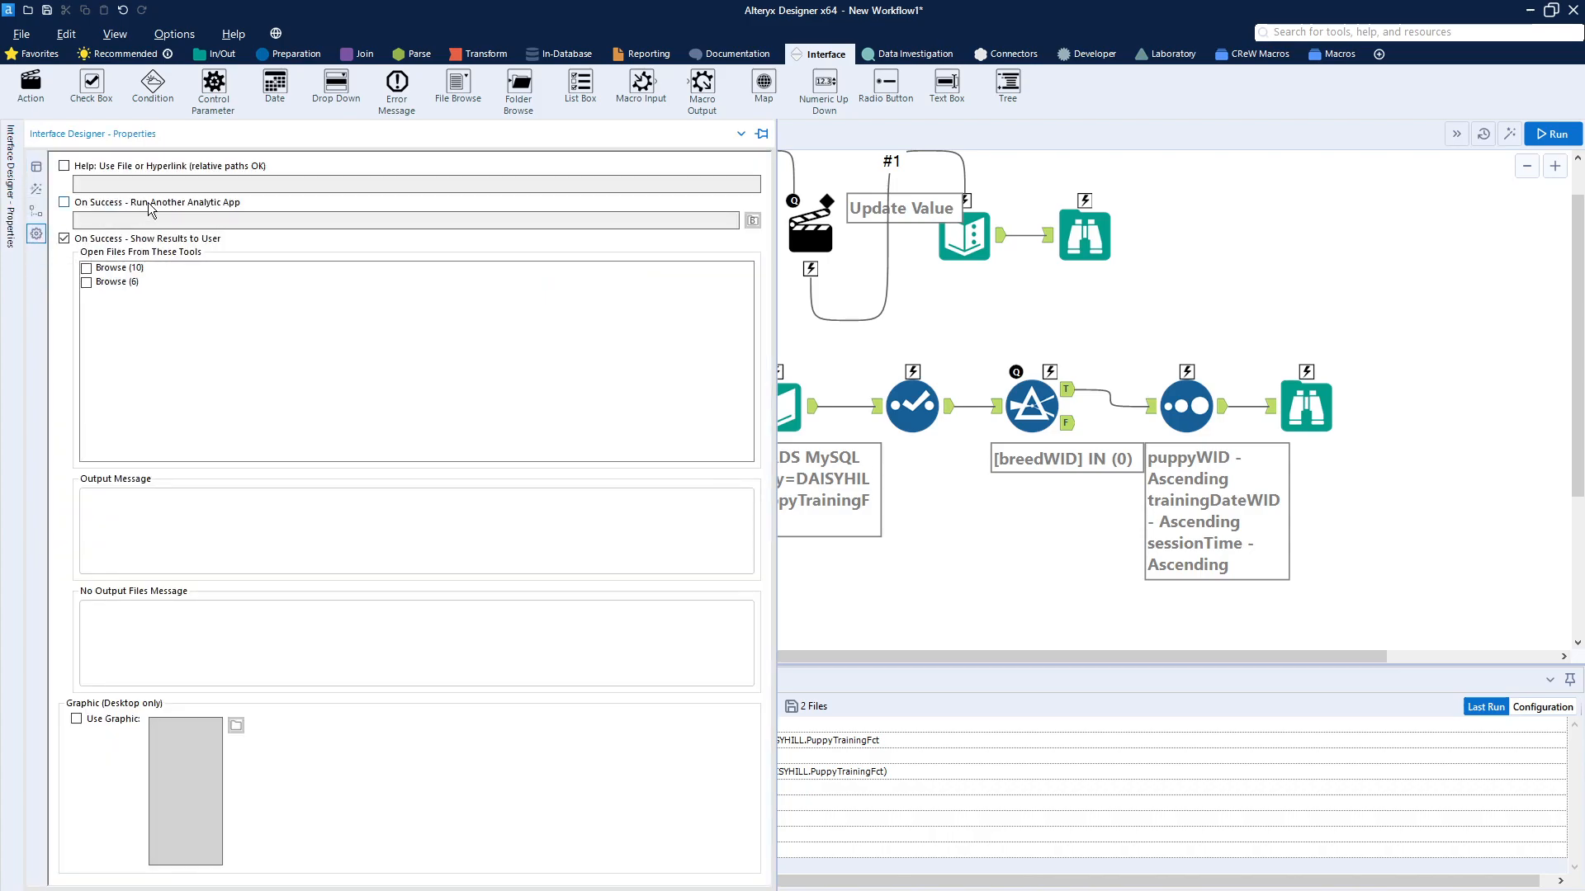
click(128, 268)
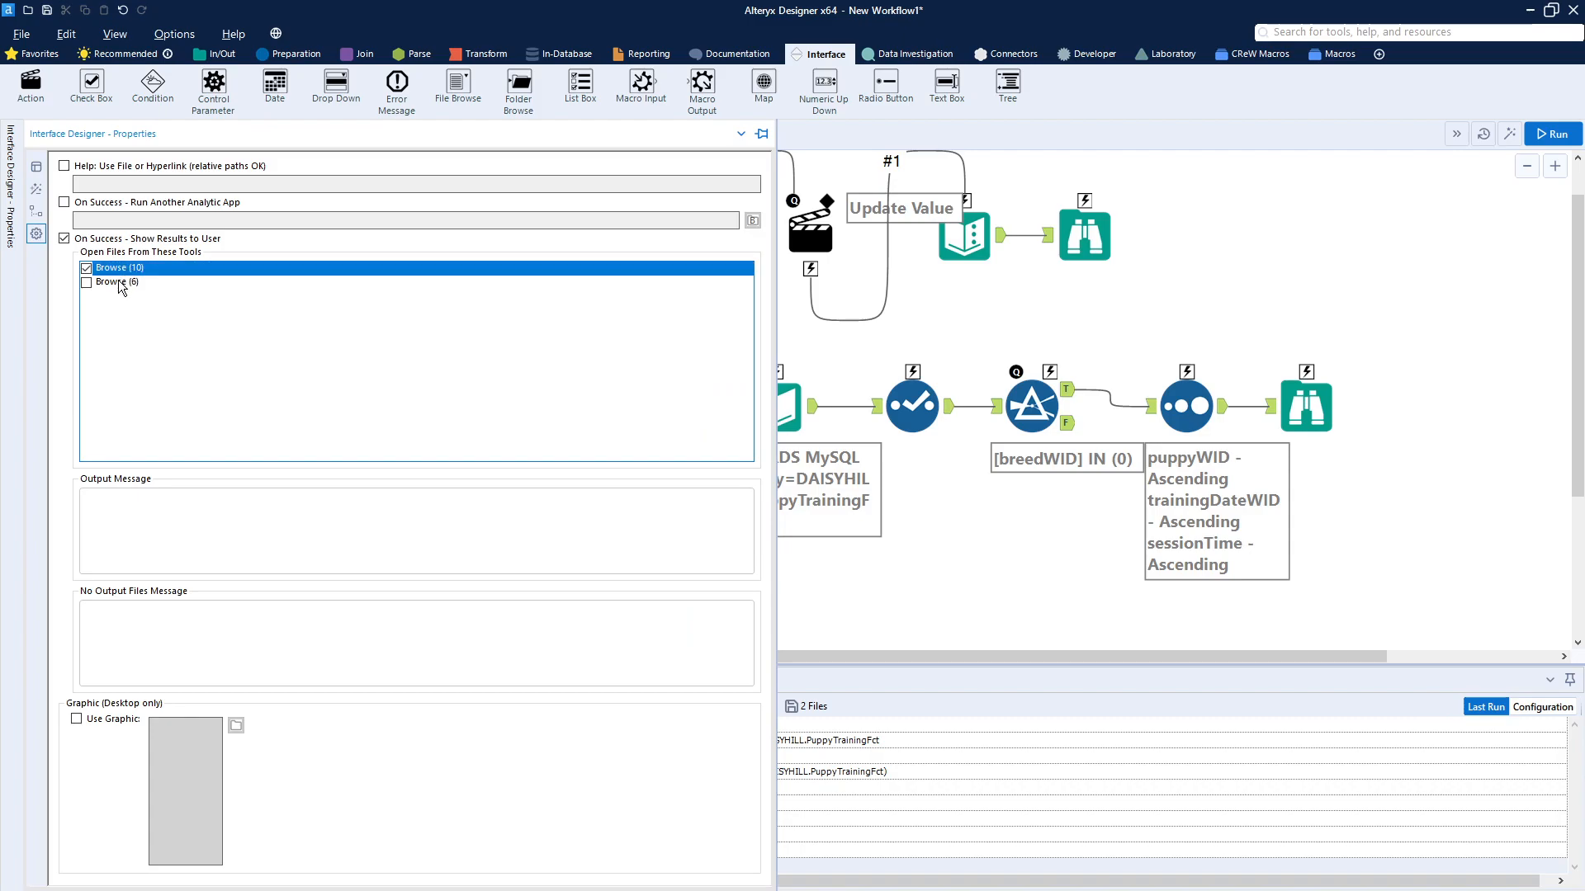
click(117, 281)
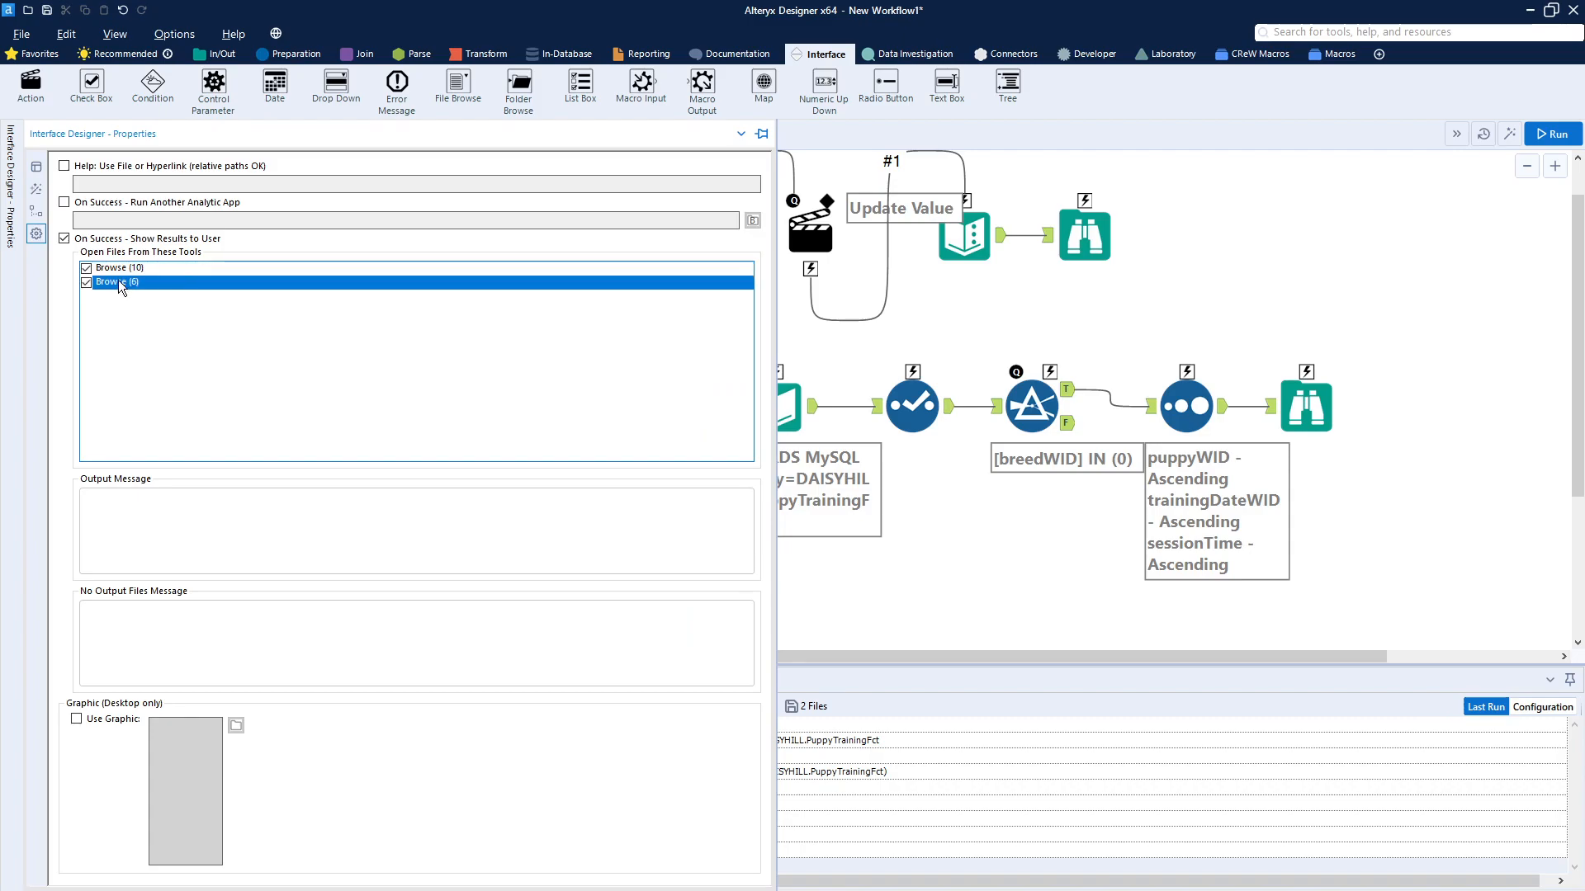
Step: Enable a custom graphic for the app and load emblem1280.jpg from the myWorkflows folder
click(76, 720)
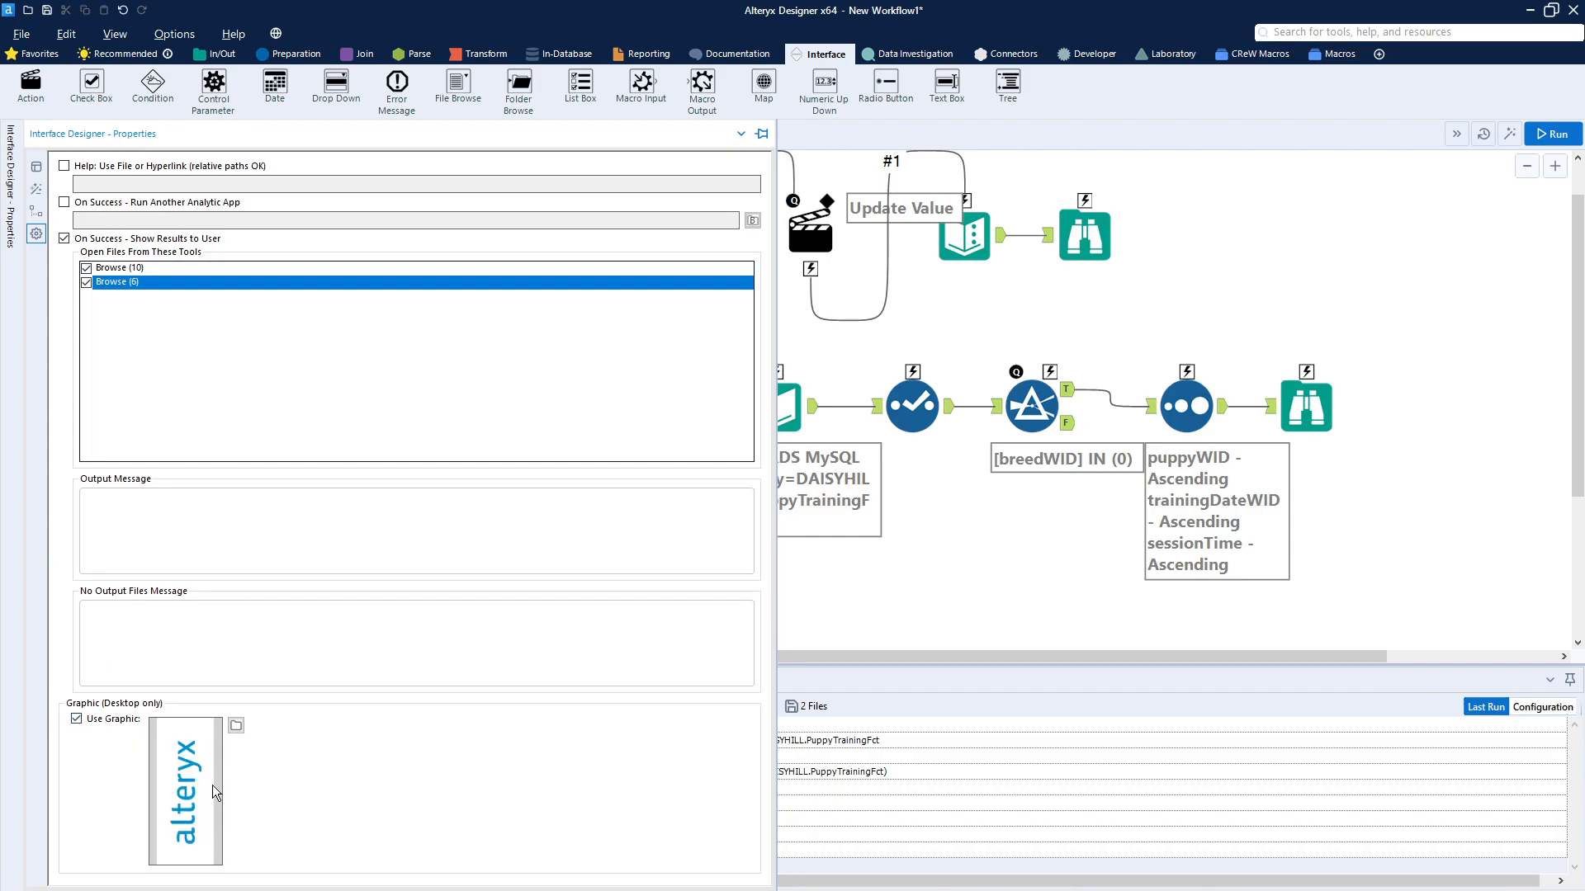
click(236, 726)
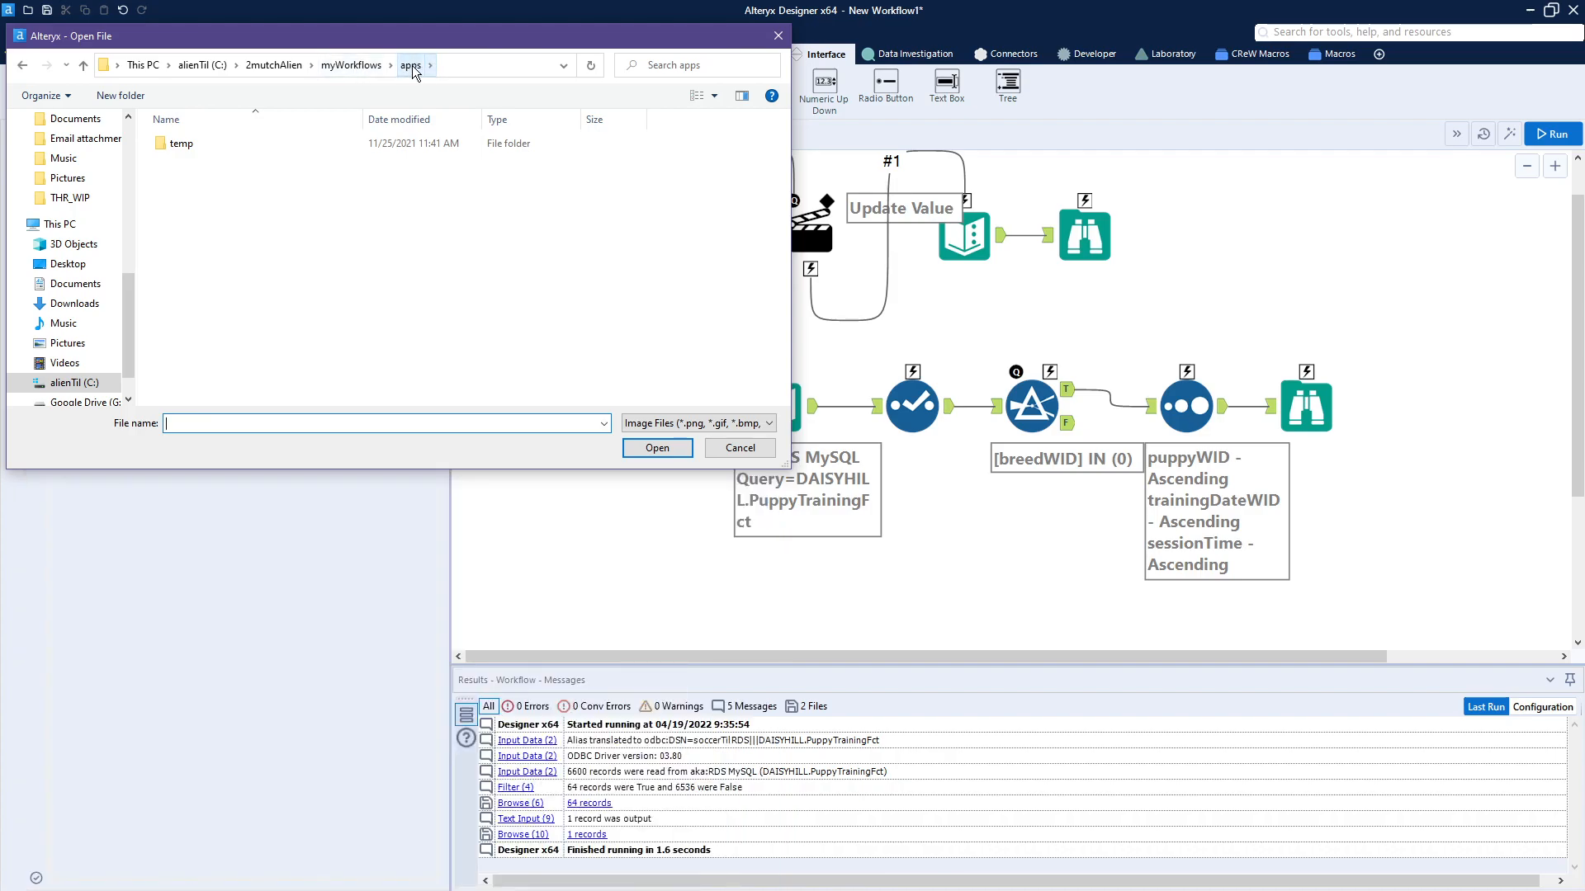
click(345, 69)
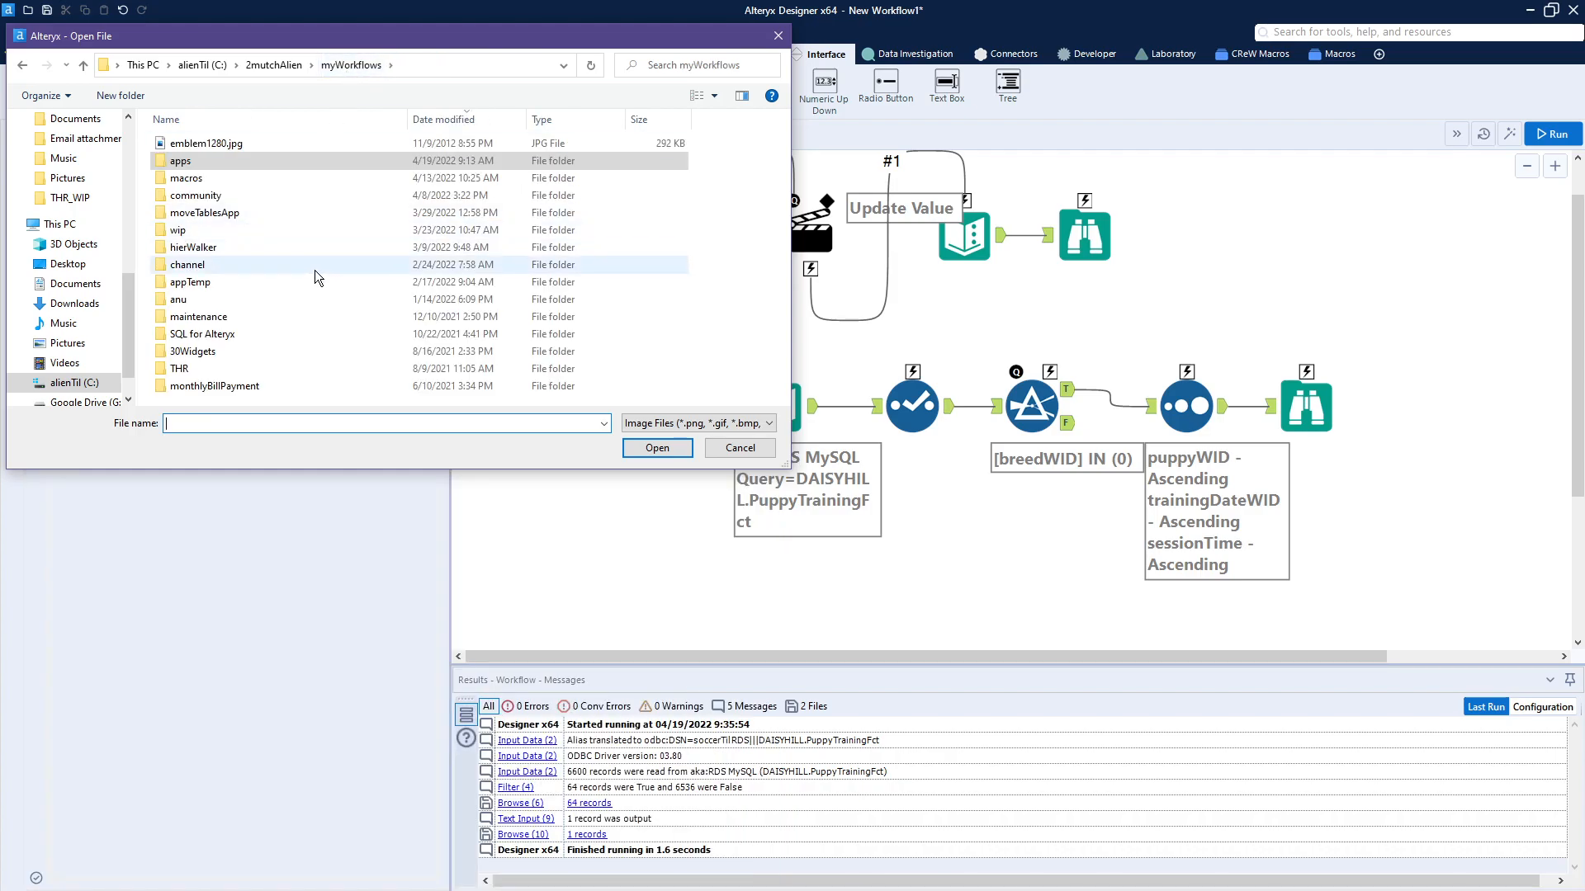
double_click(240, 141)
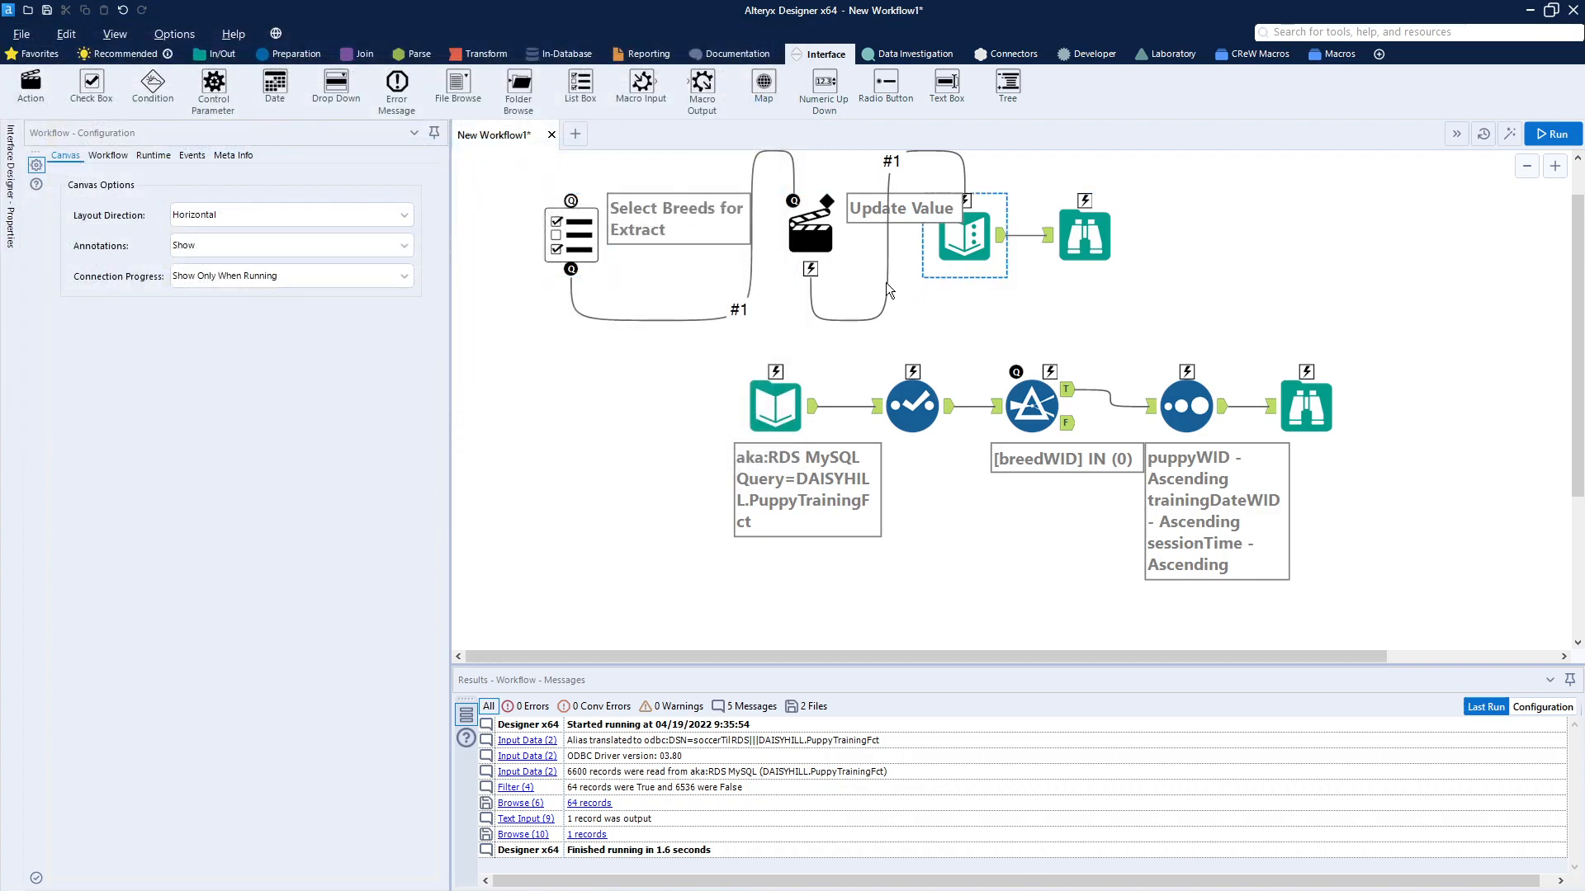
Step: Run the workflow as an analytic app with Bulldog, Dachshund and Poodle selected
click(1514, 137)
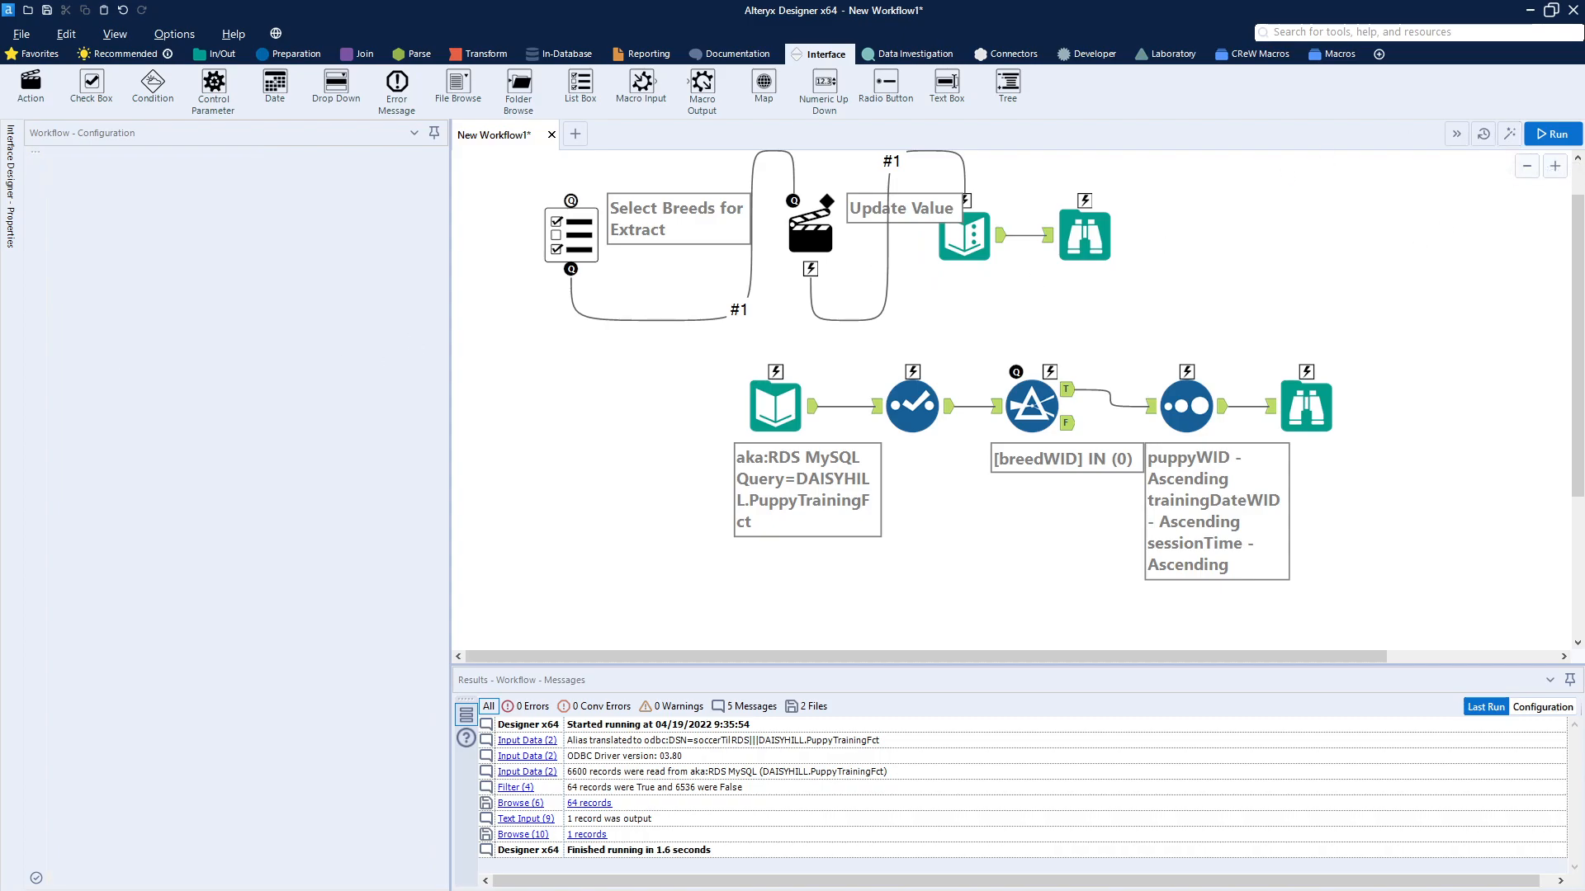
drag(302, 272, 965, 246)
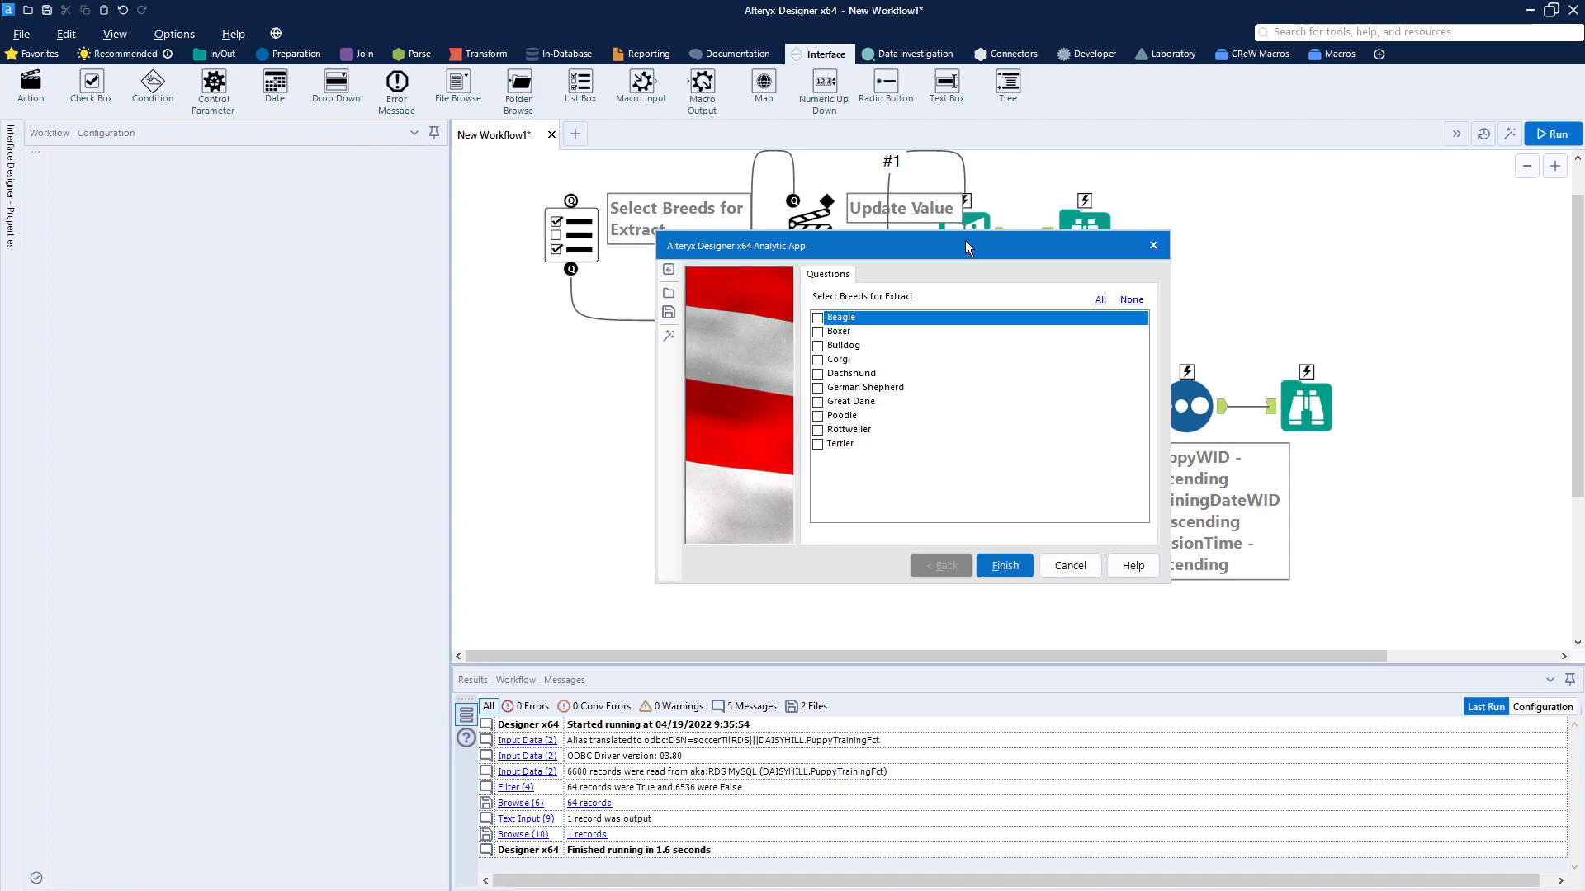
drag(967, 246, 1102, 294)
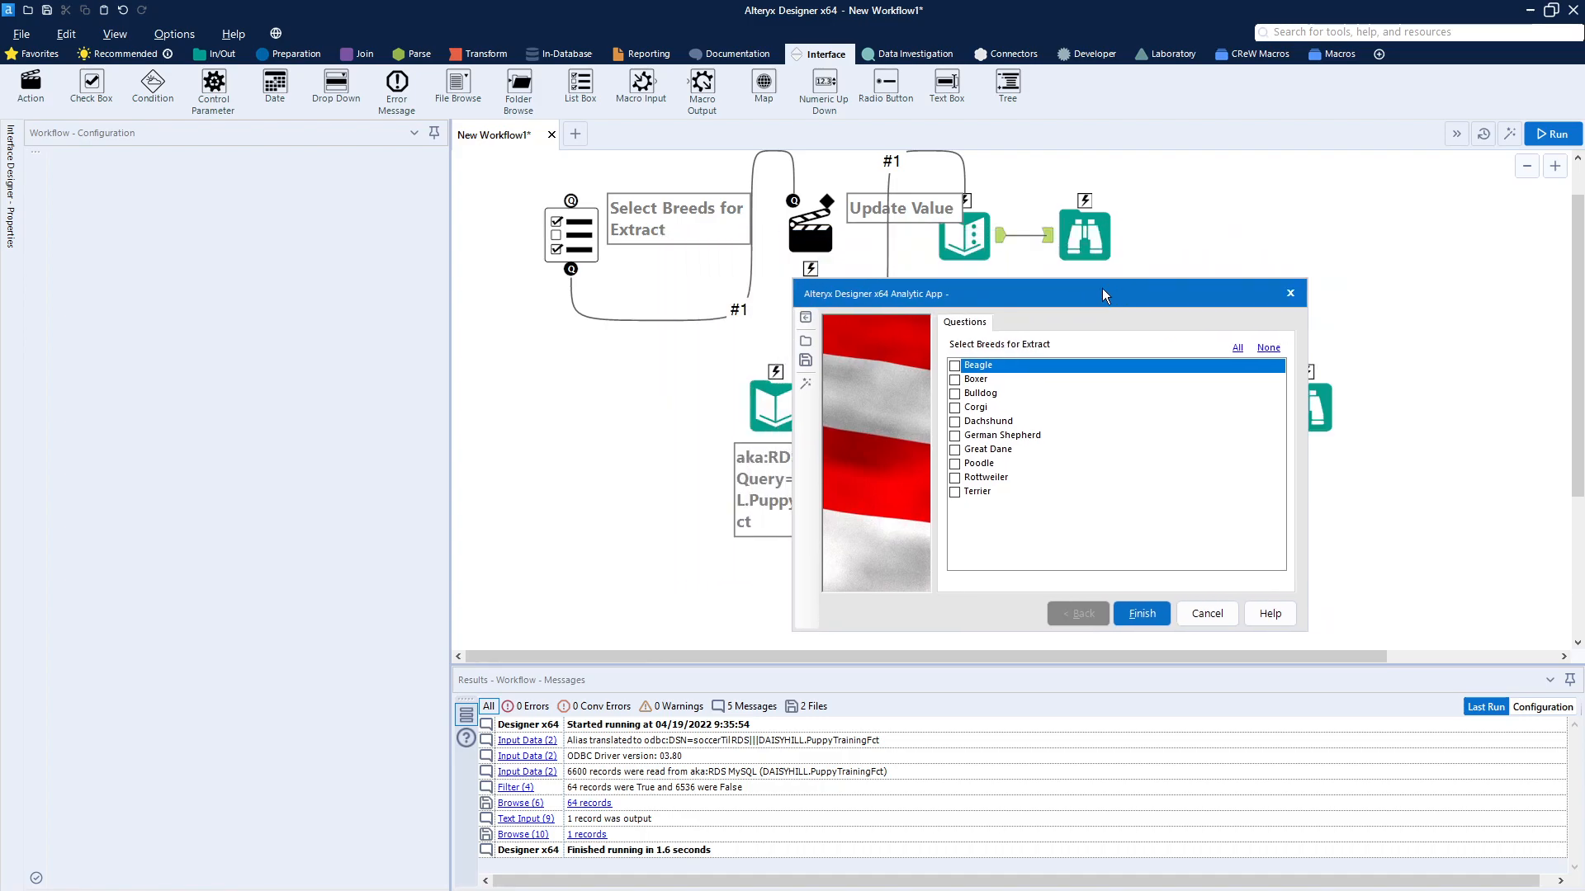
click(955, 394)
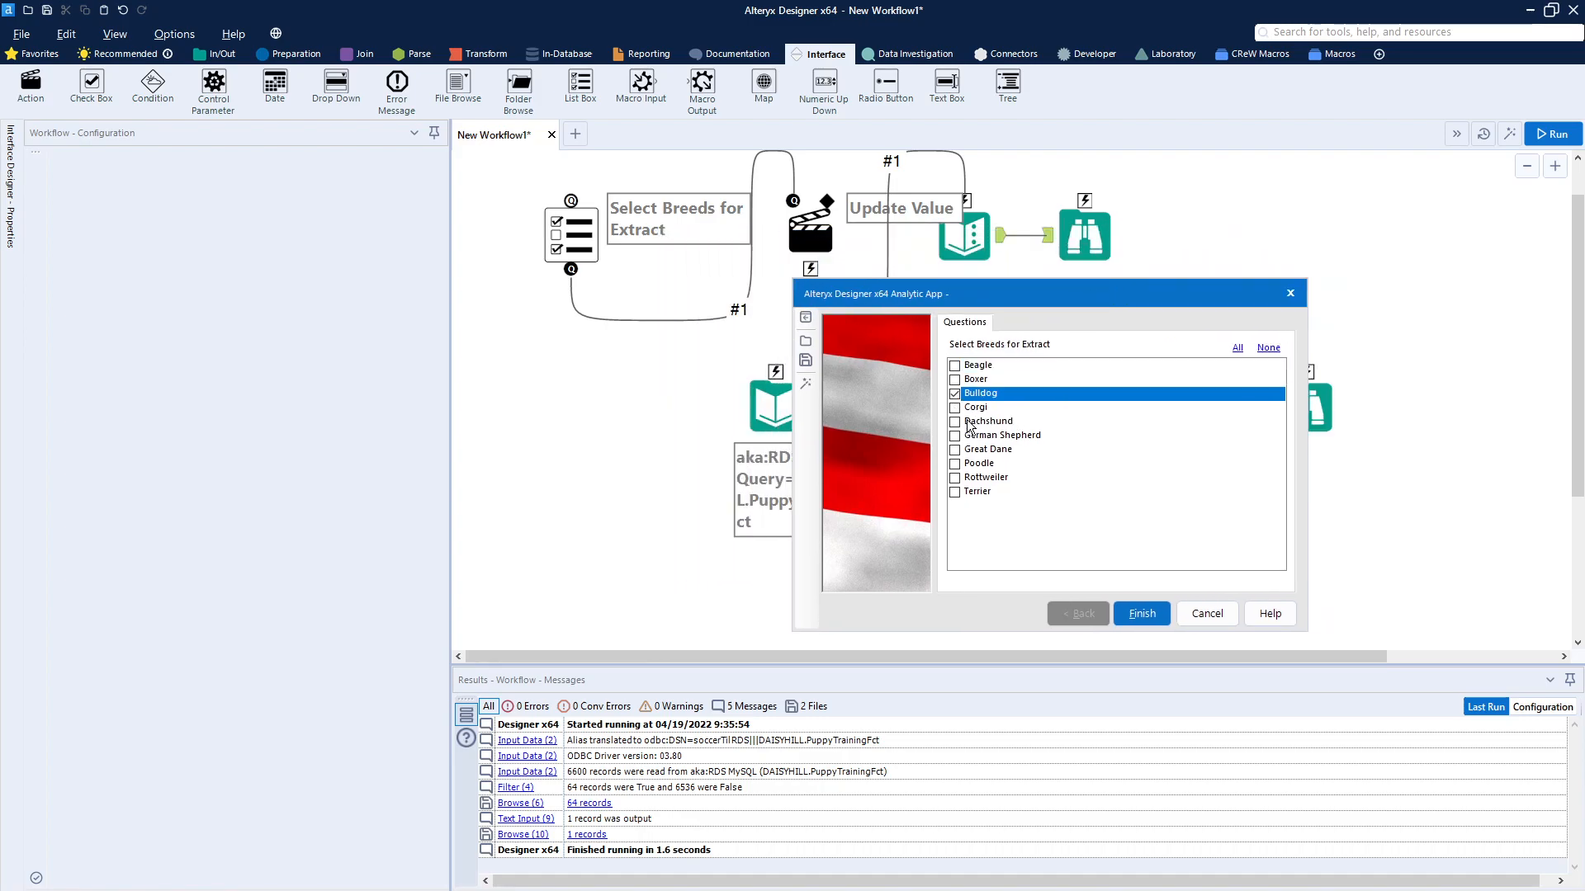
click(967, 424)
click(957, 465)
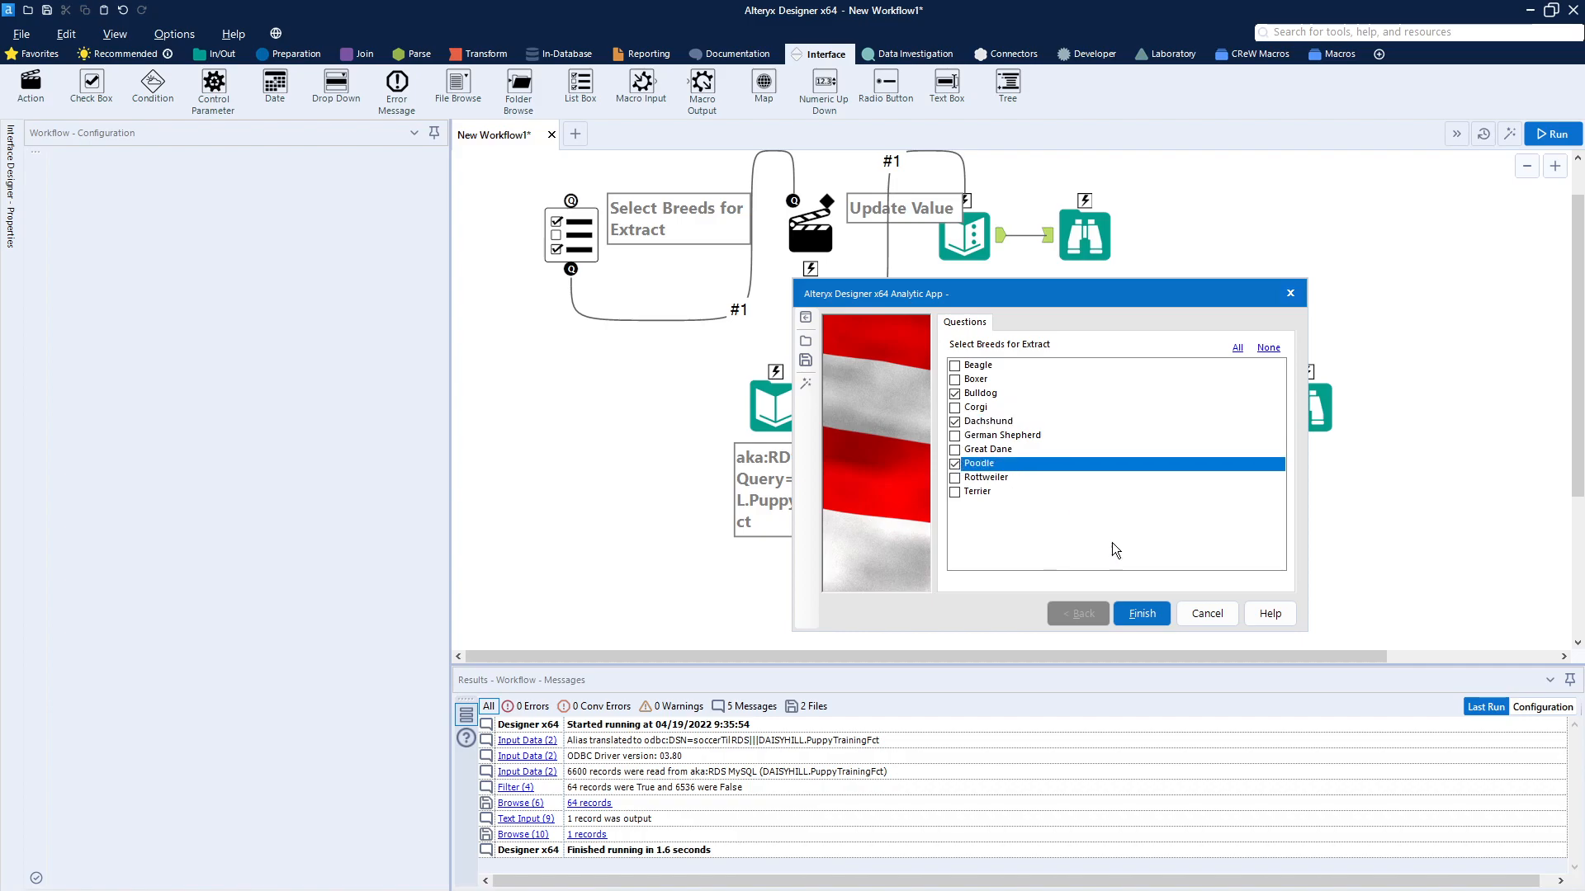
click(1143, 613)
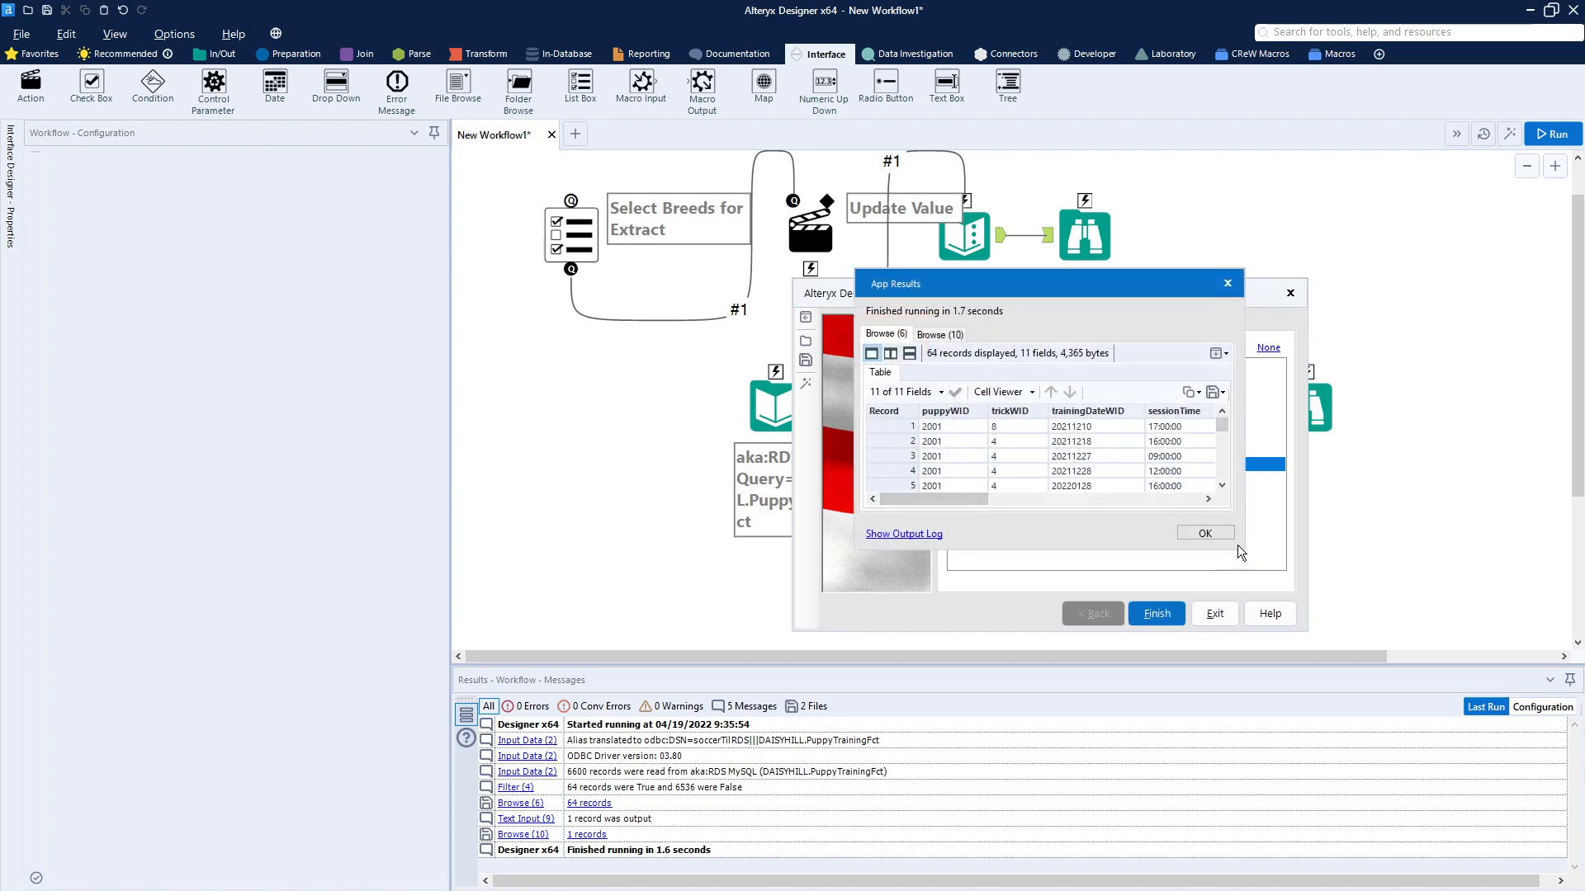
Step: Review the TestField value in the Browse (10) results, close the results and exit the app
click(954, 337)
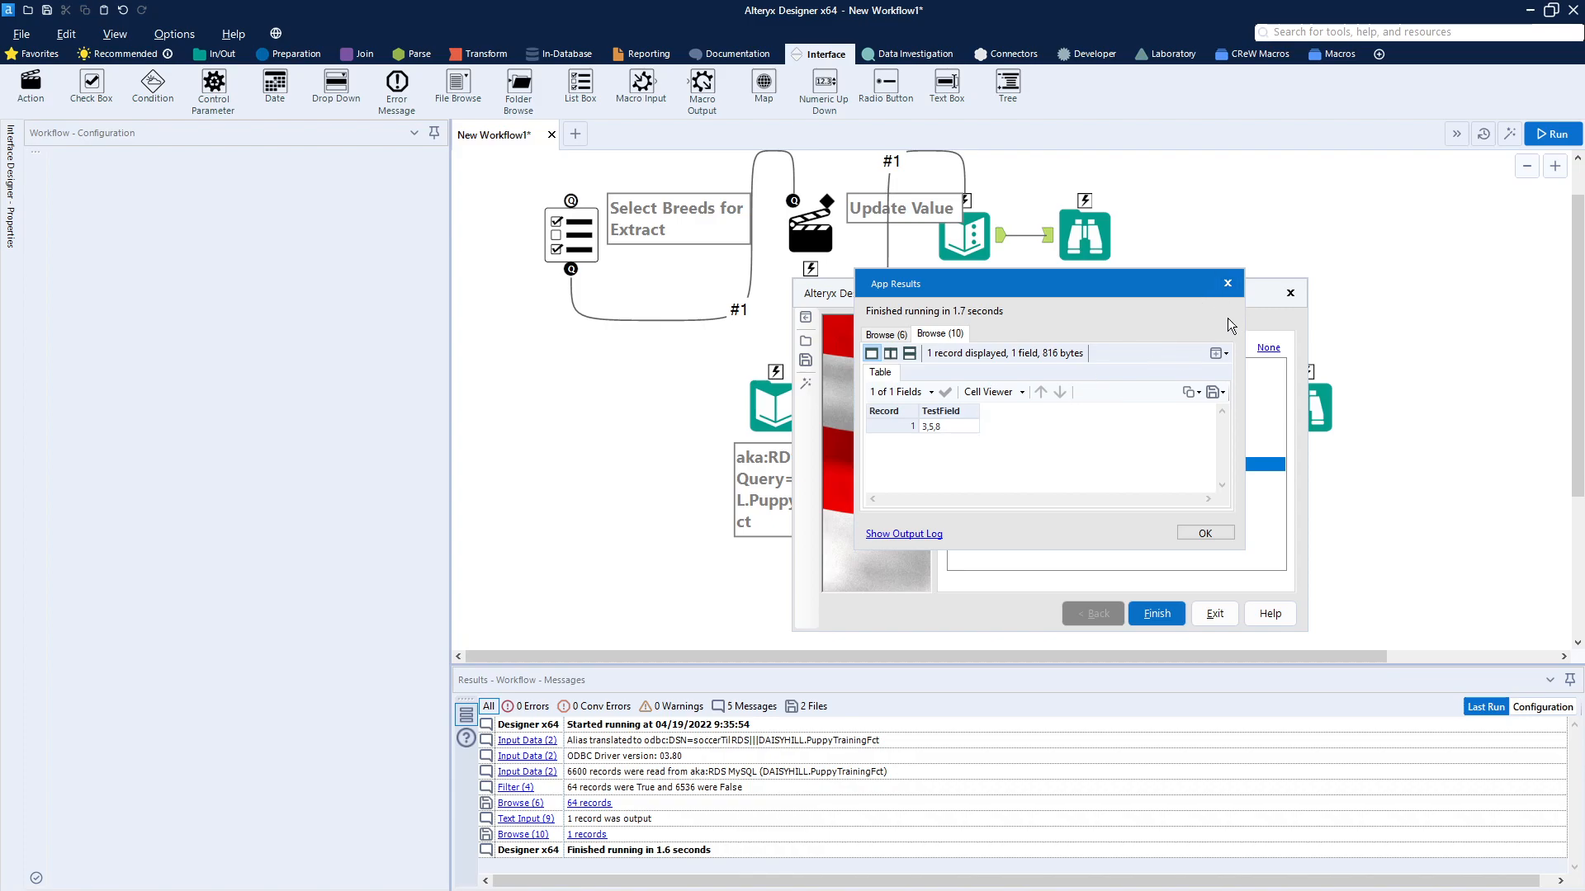
click(1206, 534)
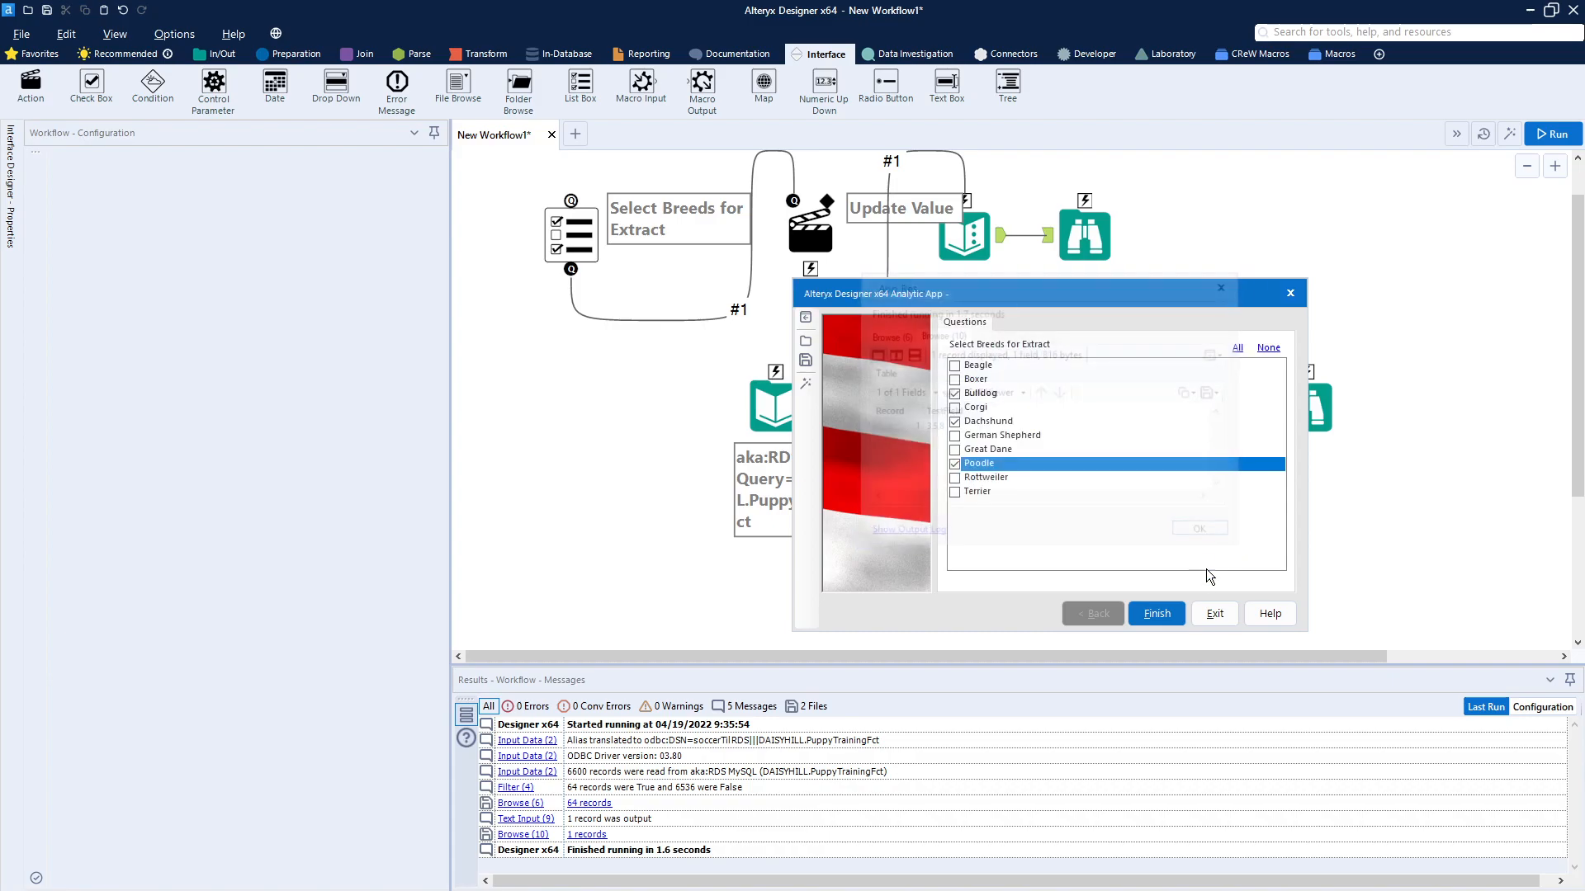
click(1215, 615)
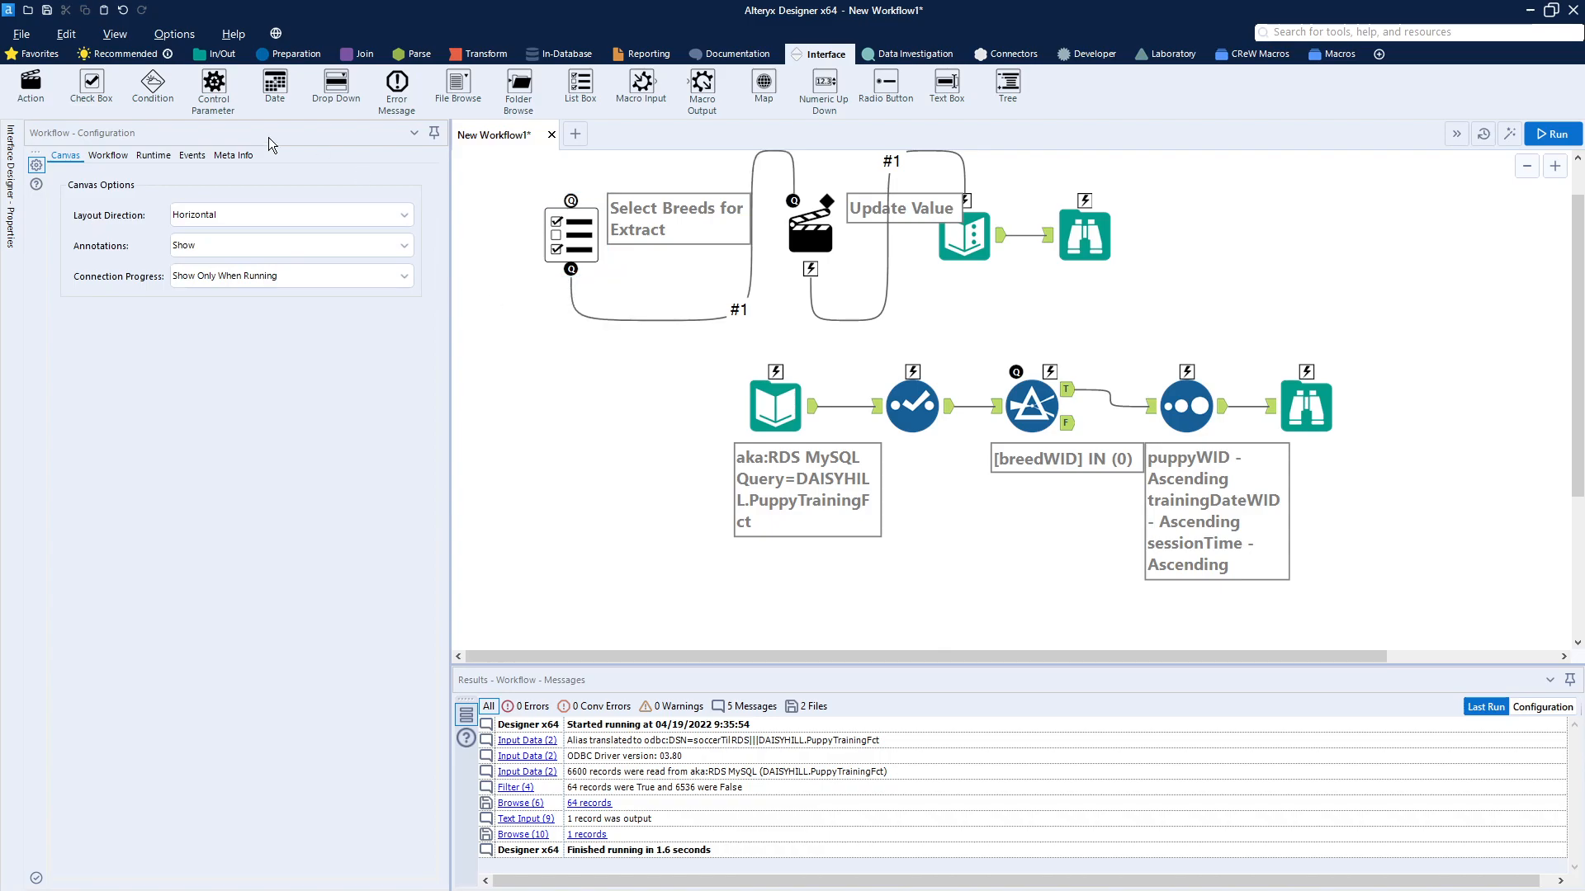
Step: Add an Action tool linking the List Box to the Filter, updating the filter's Expression value by replacing only the string 0
mouse_move(35, 85)
mouse_down()
mouse_move(245, 149)
mouse_move(653, 376)
mouse_move(672, 429)
mouse_move(1026, 391)
mouse_up()
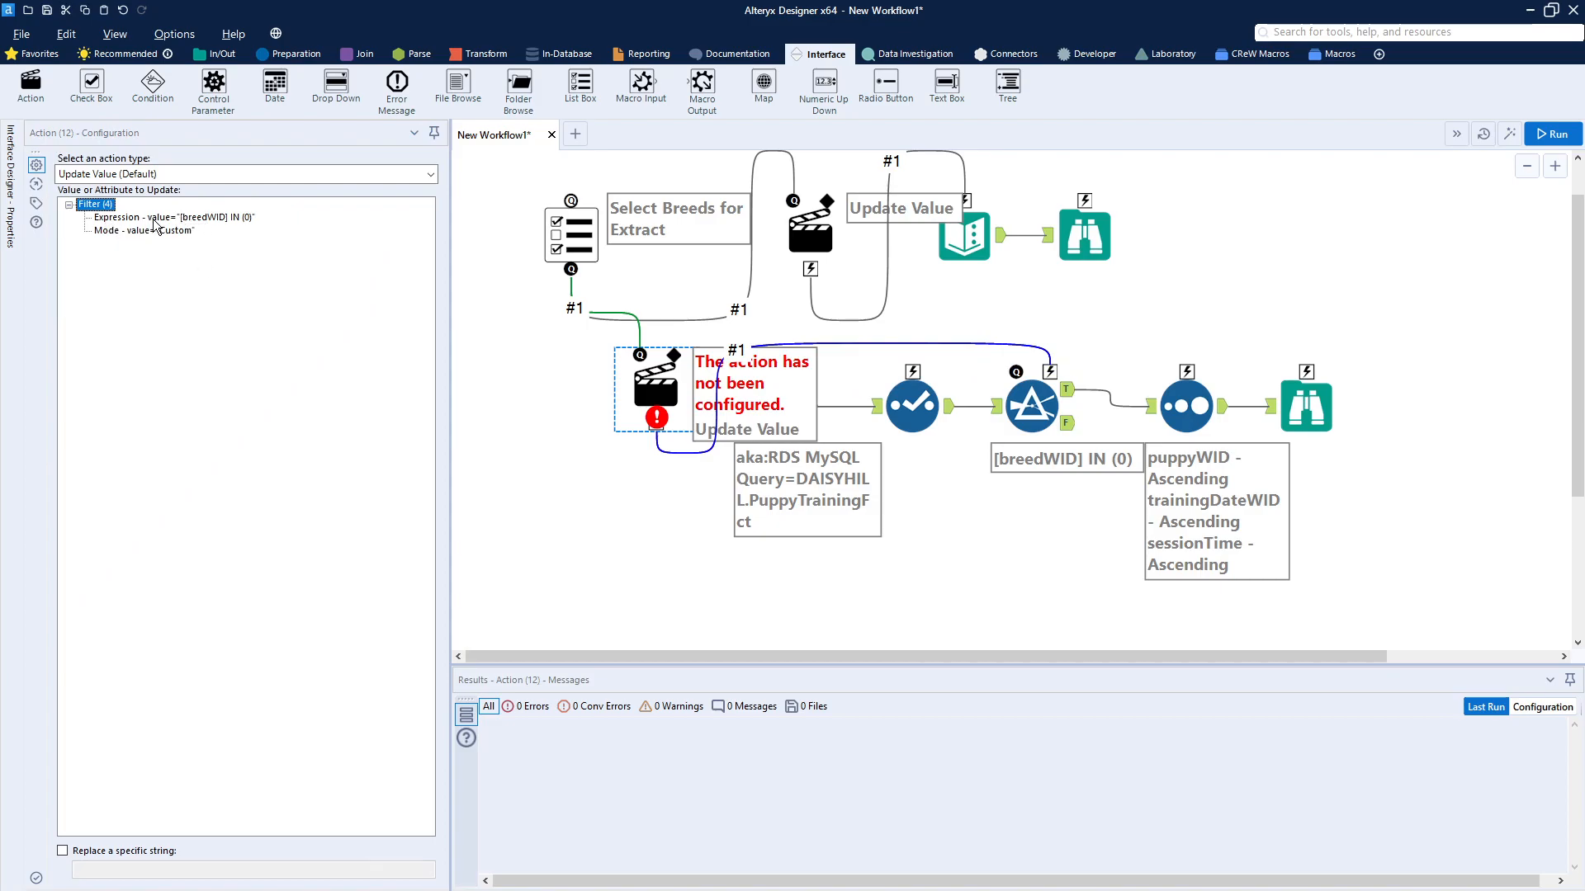
click(217, 221)
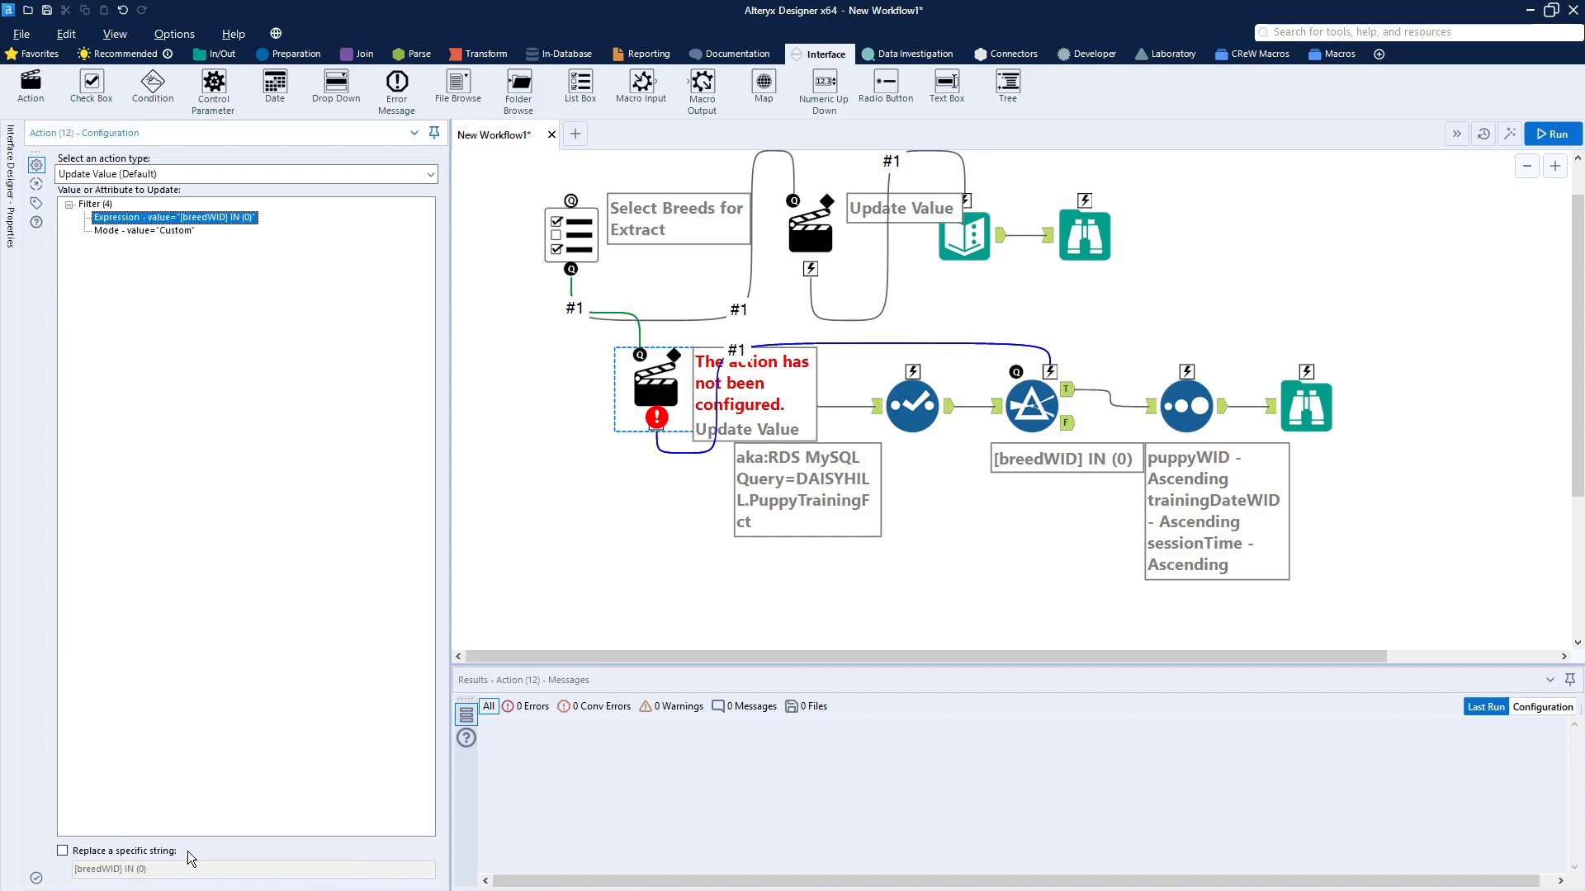
click(120, 851)
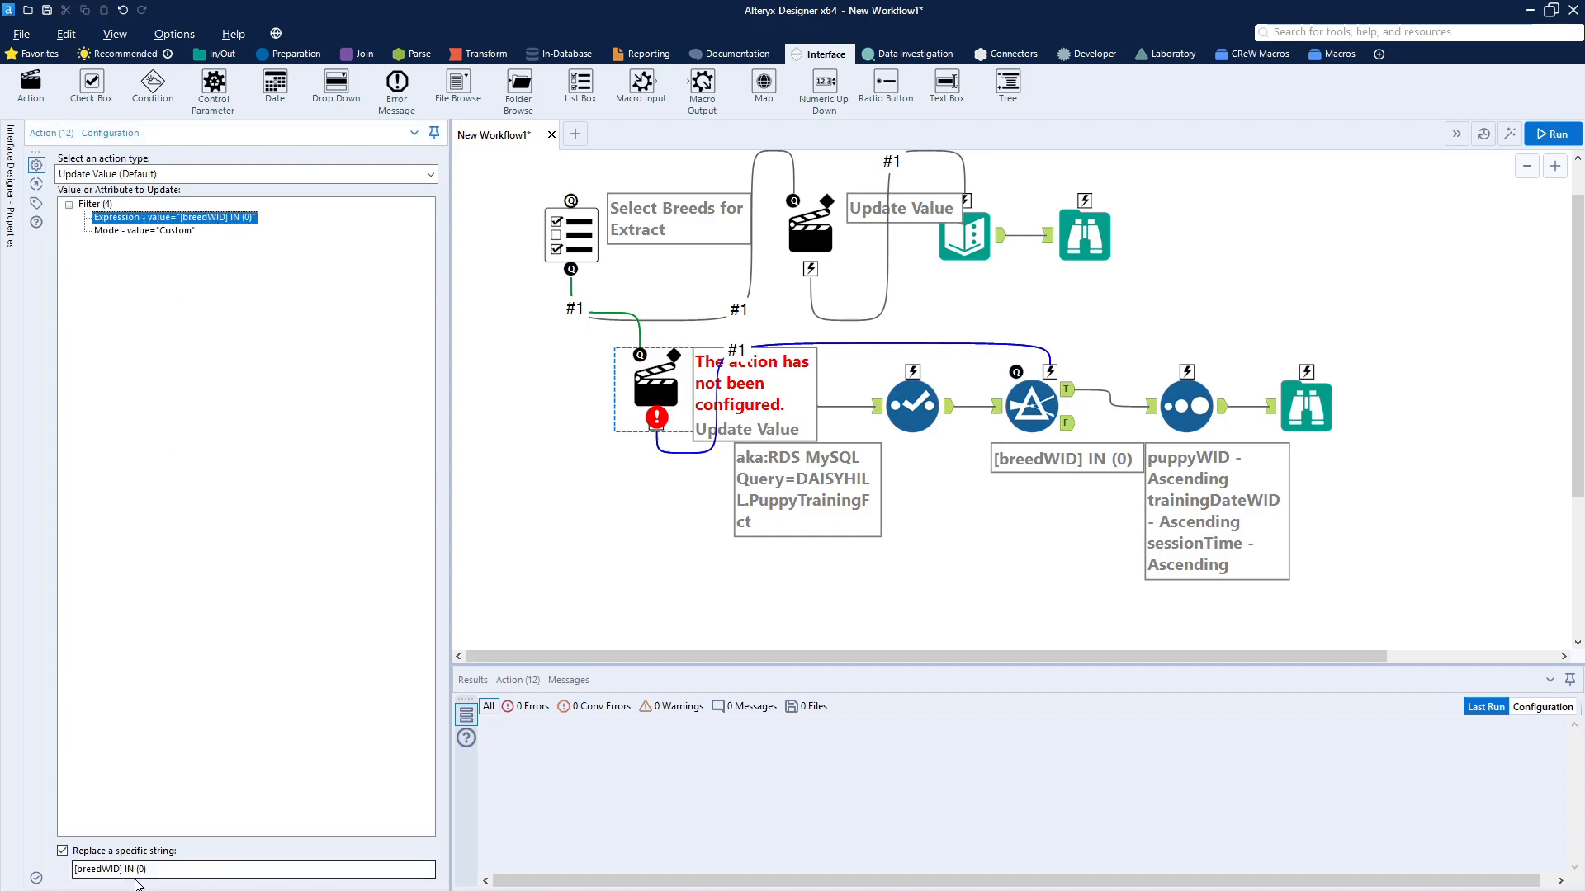
click(190, 871)
key(ctrl+a)
text(0)
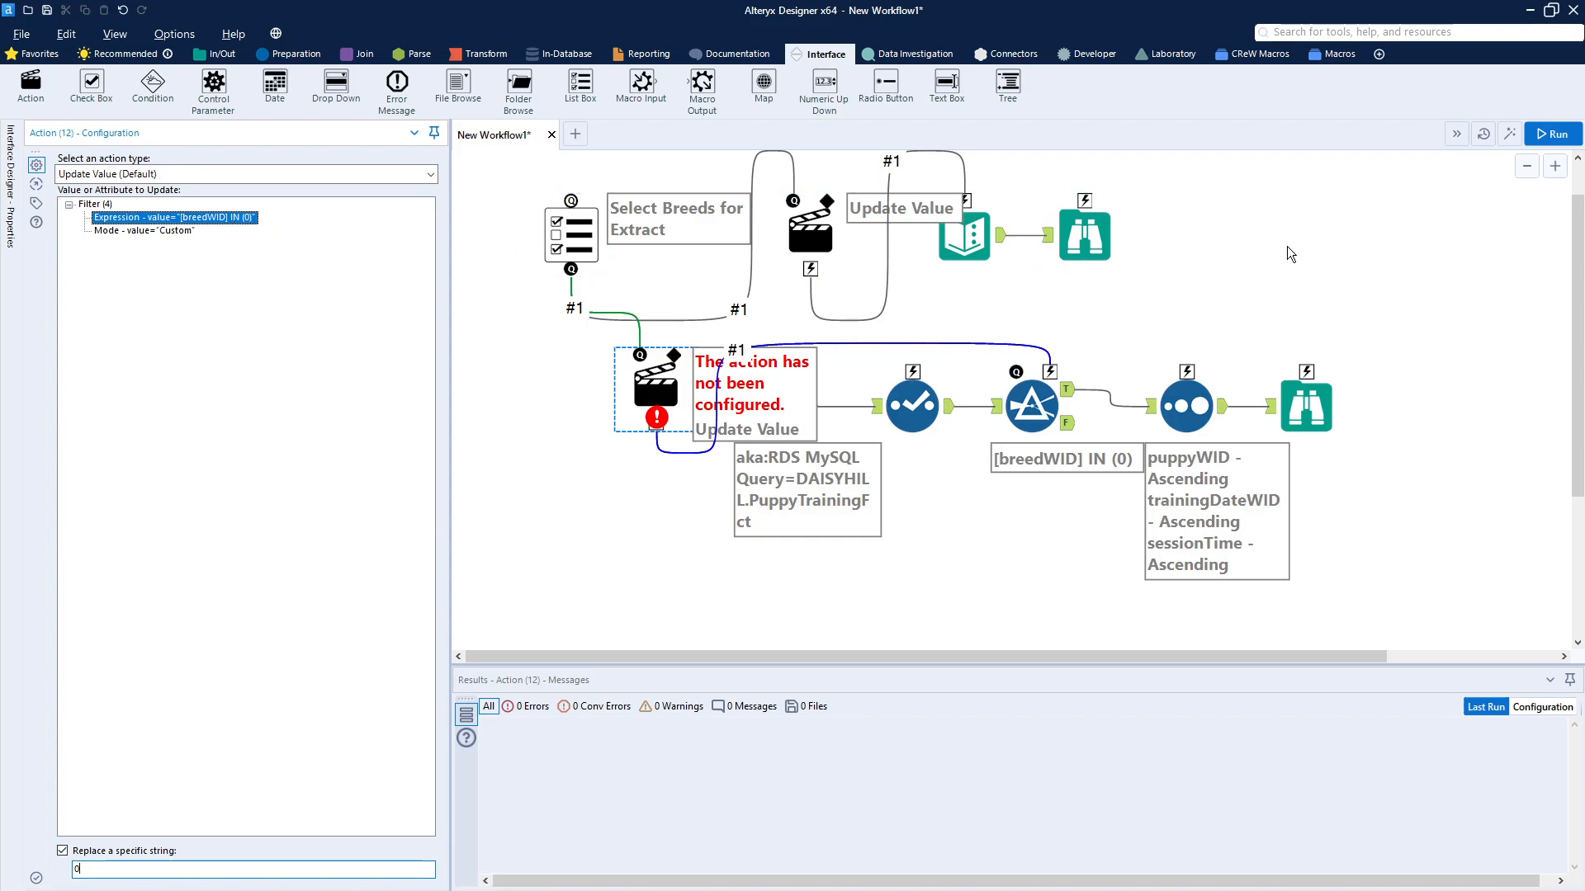
Step: Run the analytic app again with only Beagle selected
key(ctrl+r)
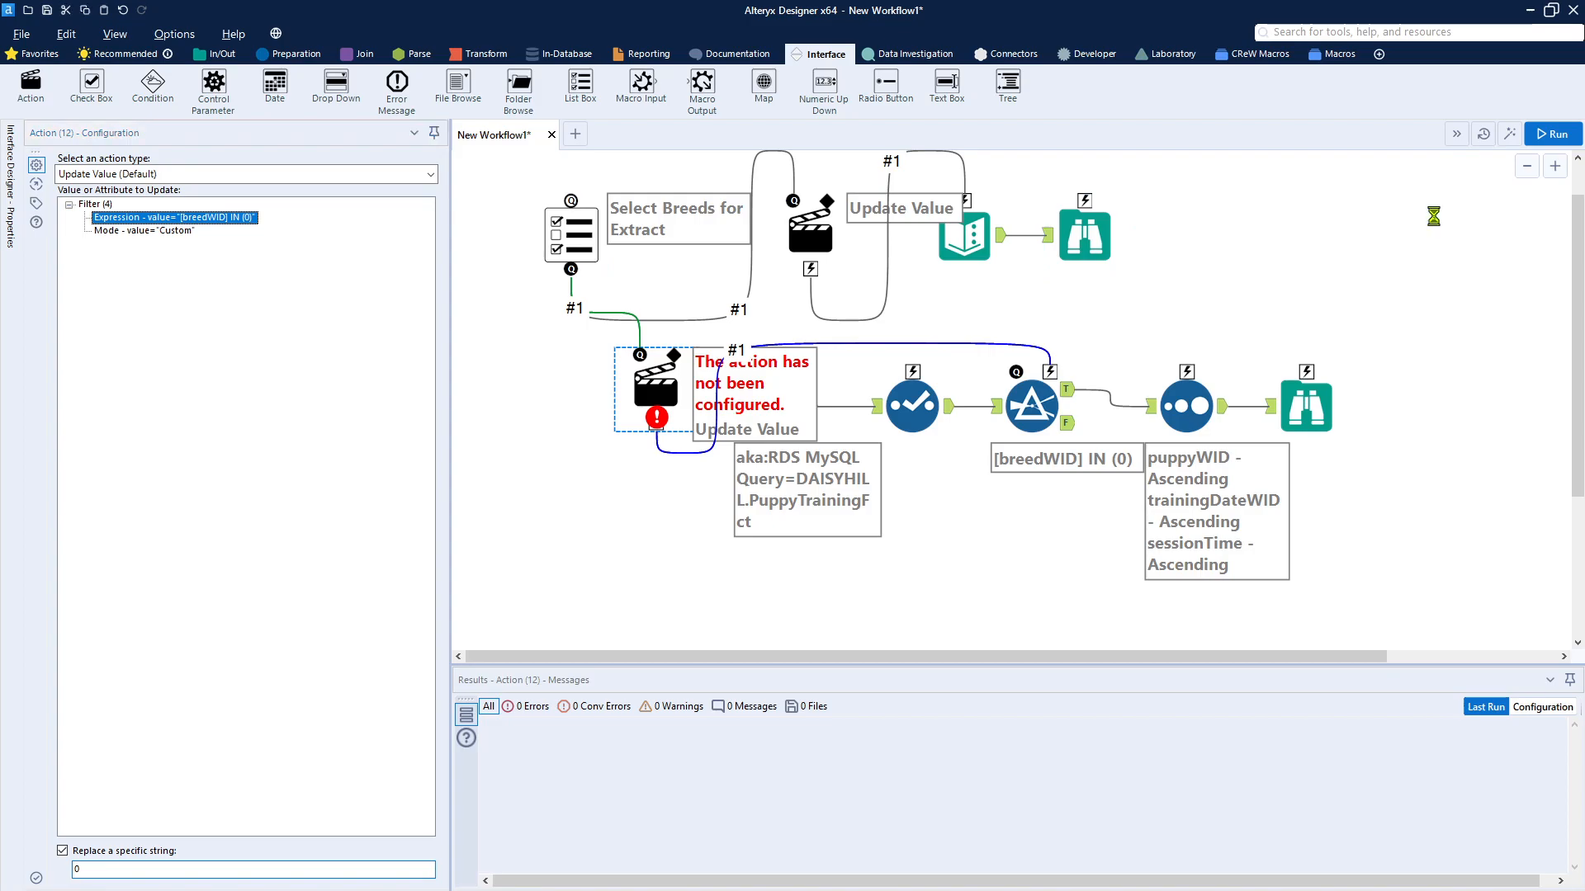
click(1512, 137)
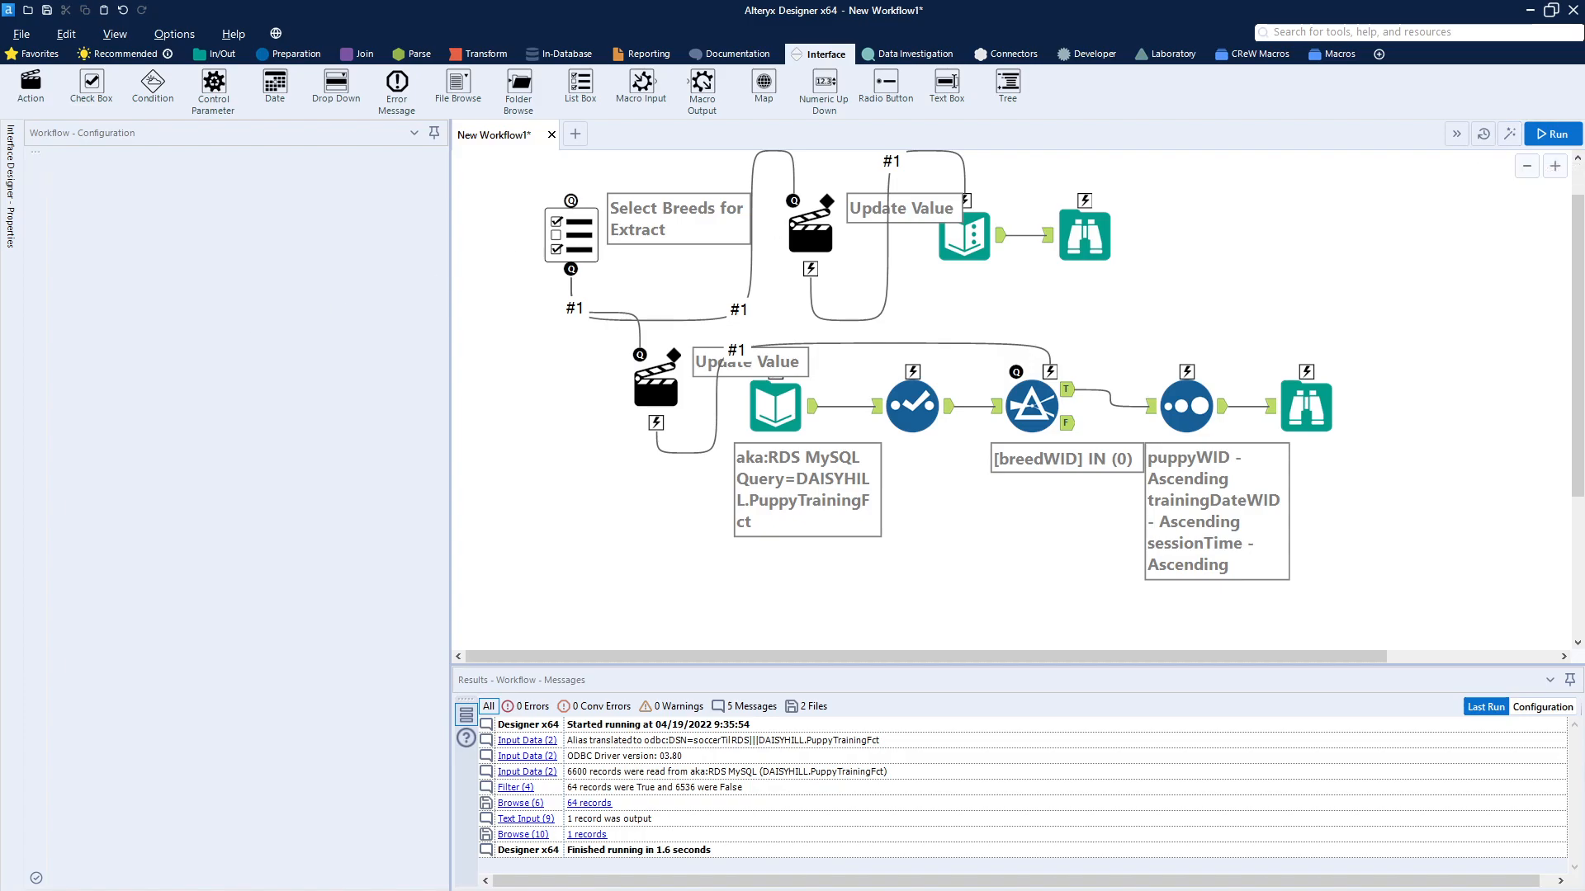
drag(206, 326, 1051, 250)
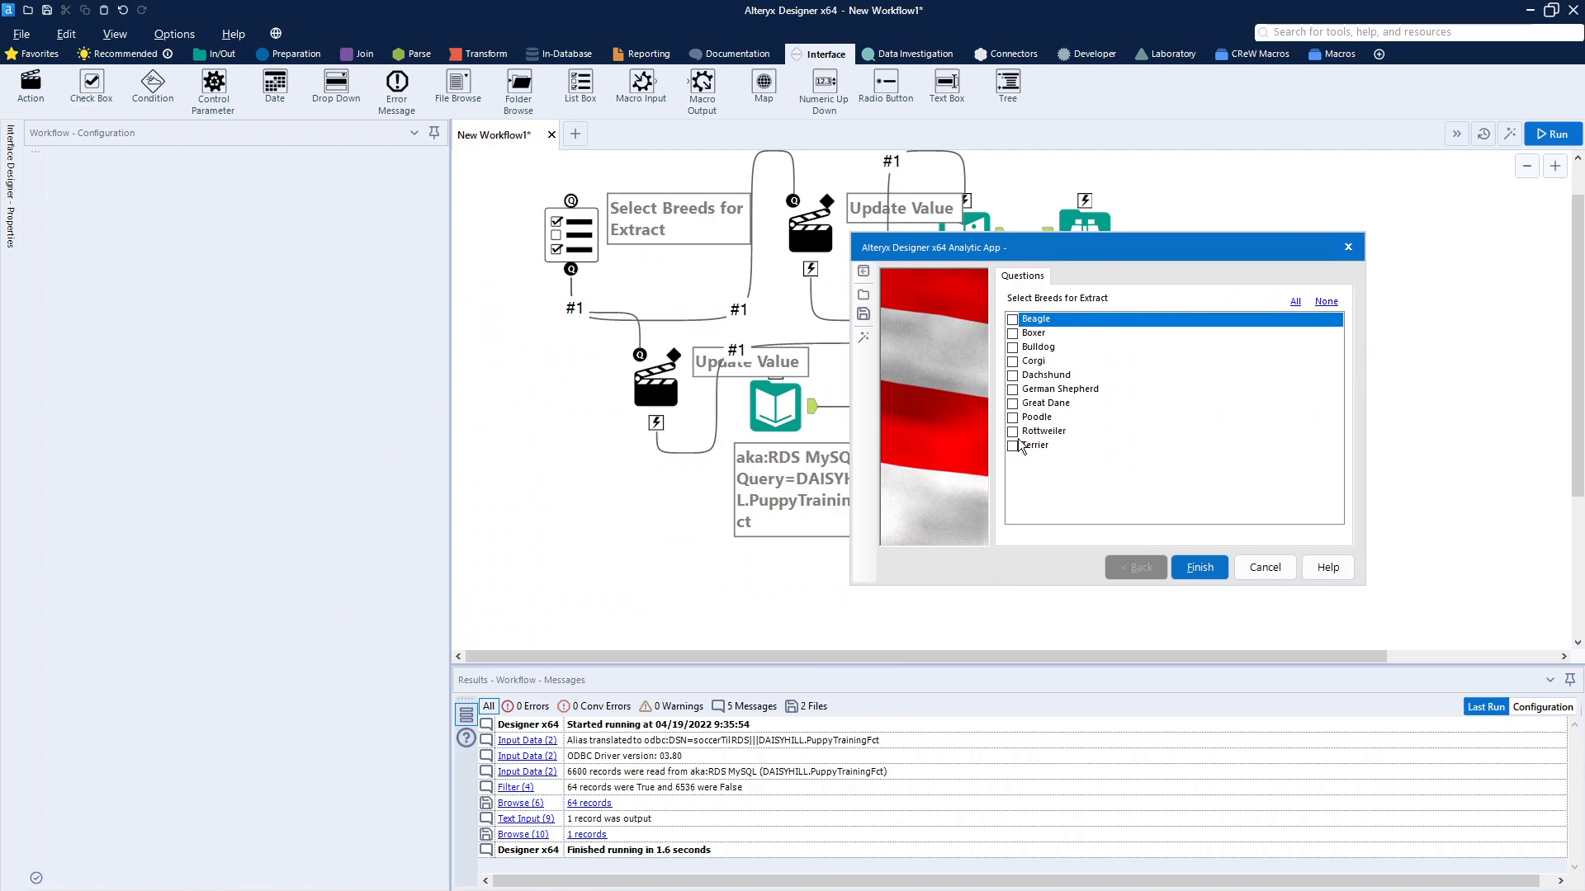
click(1012, 319)
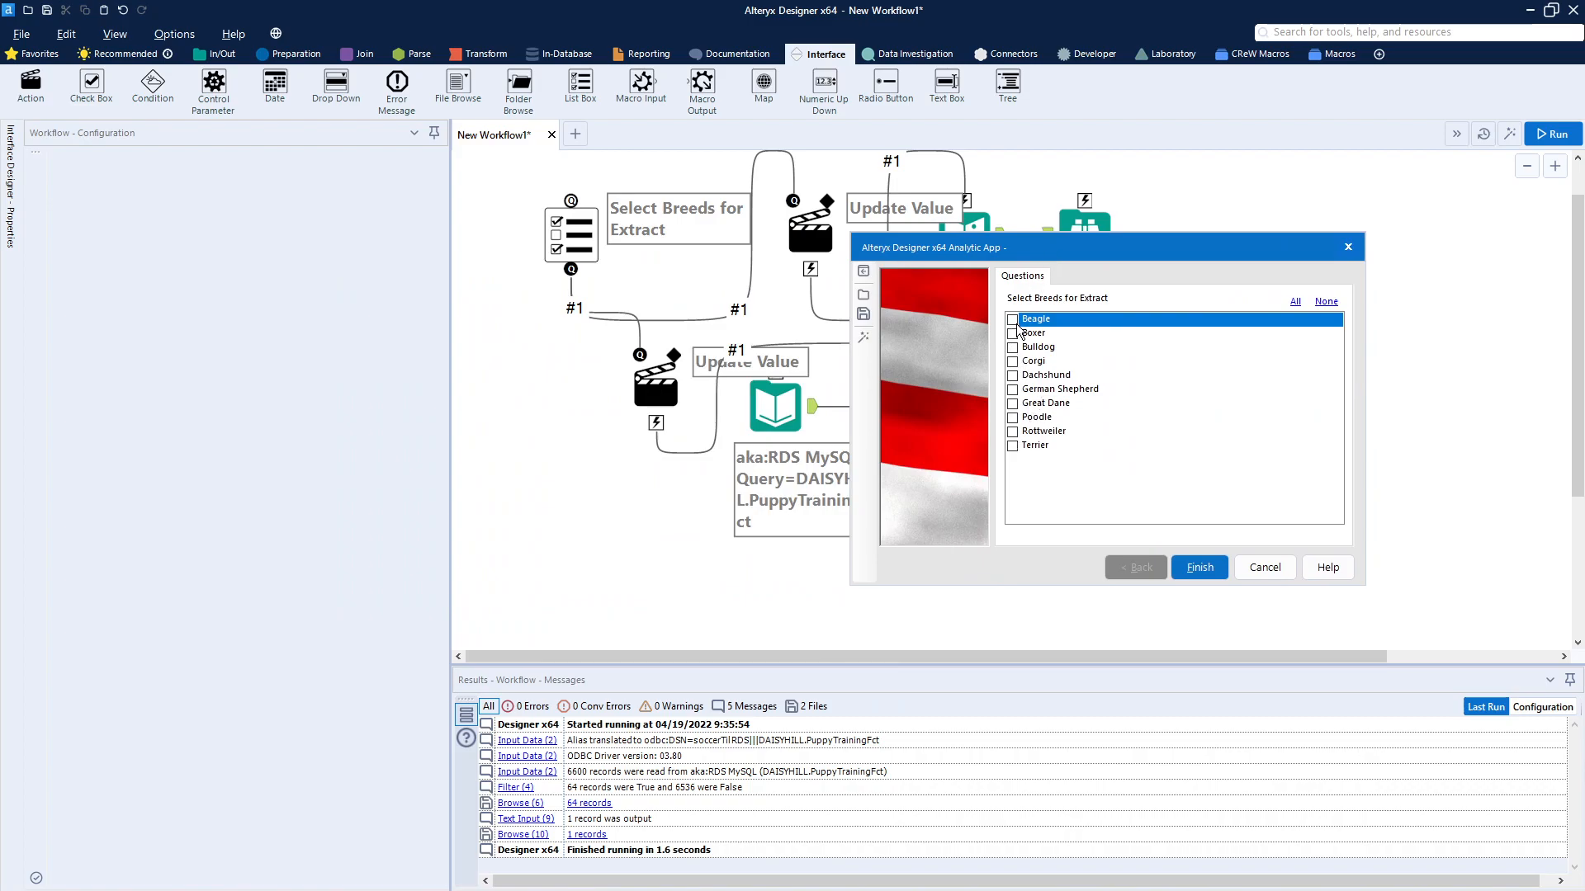
click(1203, 567)
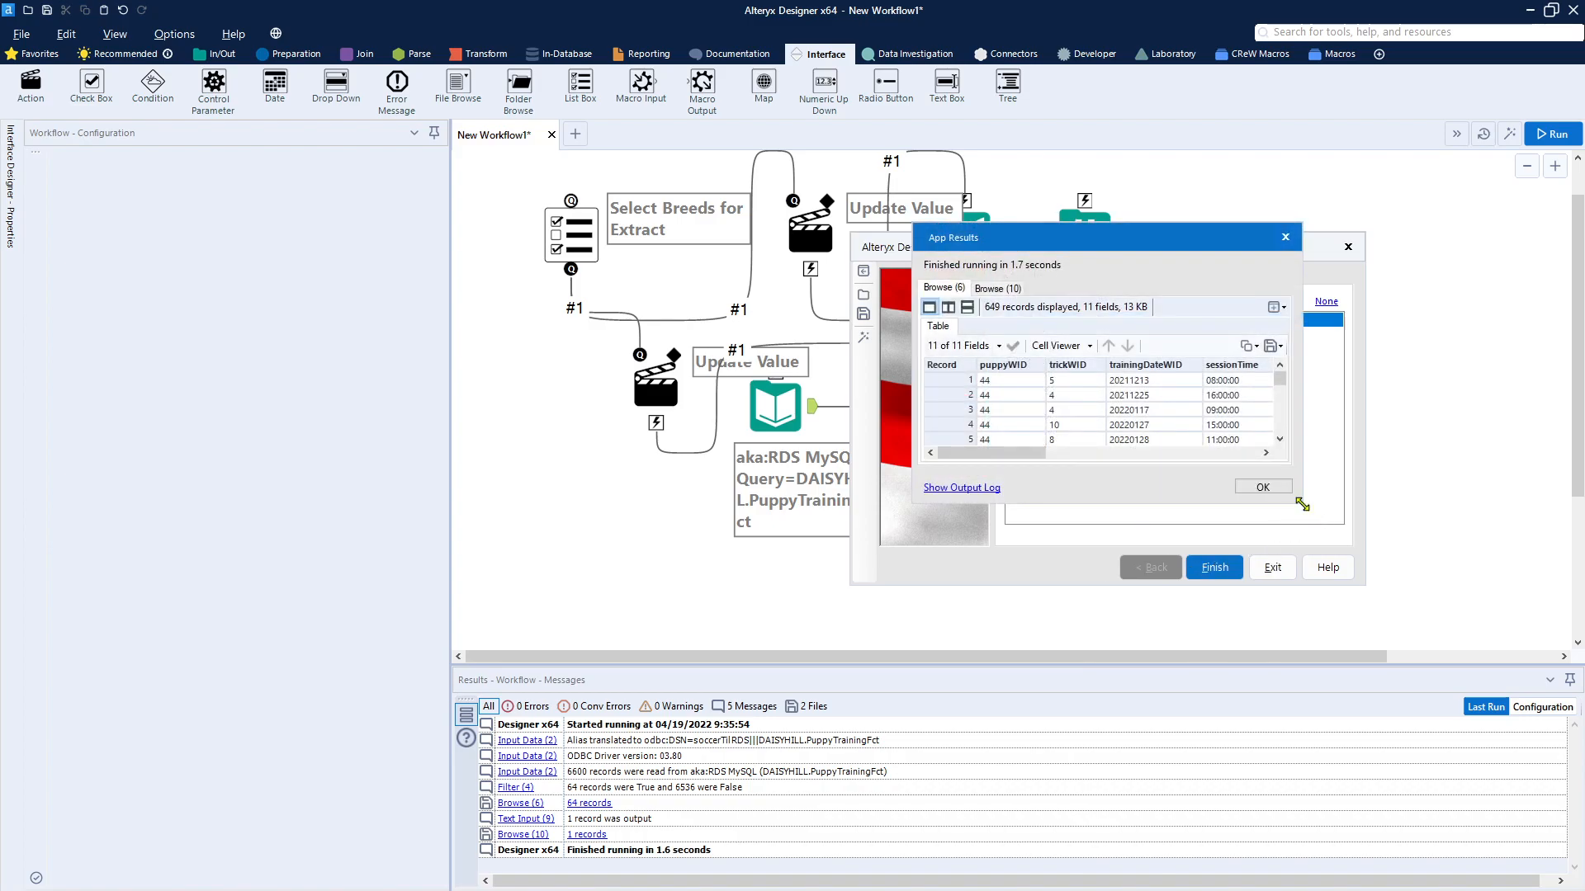
Step: Enlarge the app results window and examine the breedWID values throughout the Browse (6) records
drag(1302, 502, 1494, 654)
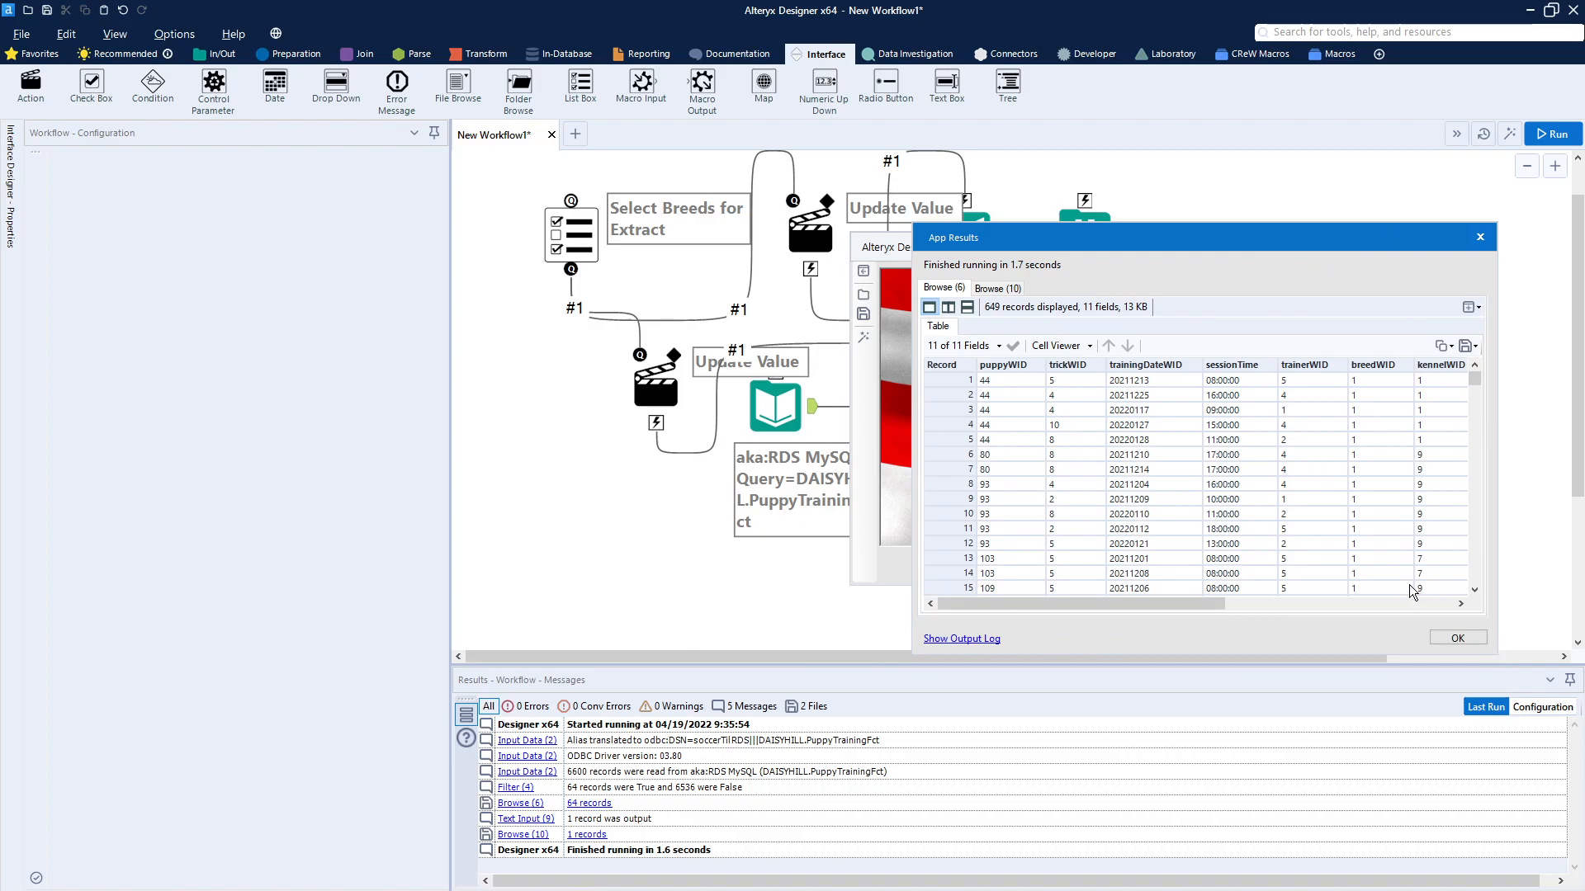
scroll(1389, 474, down, 6)
scroll(1389, 470, down, 20)
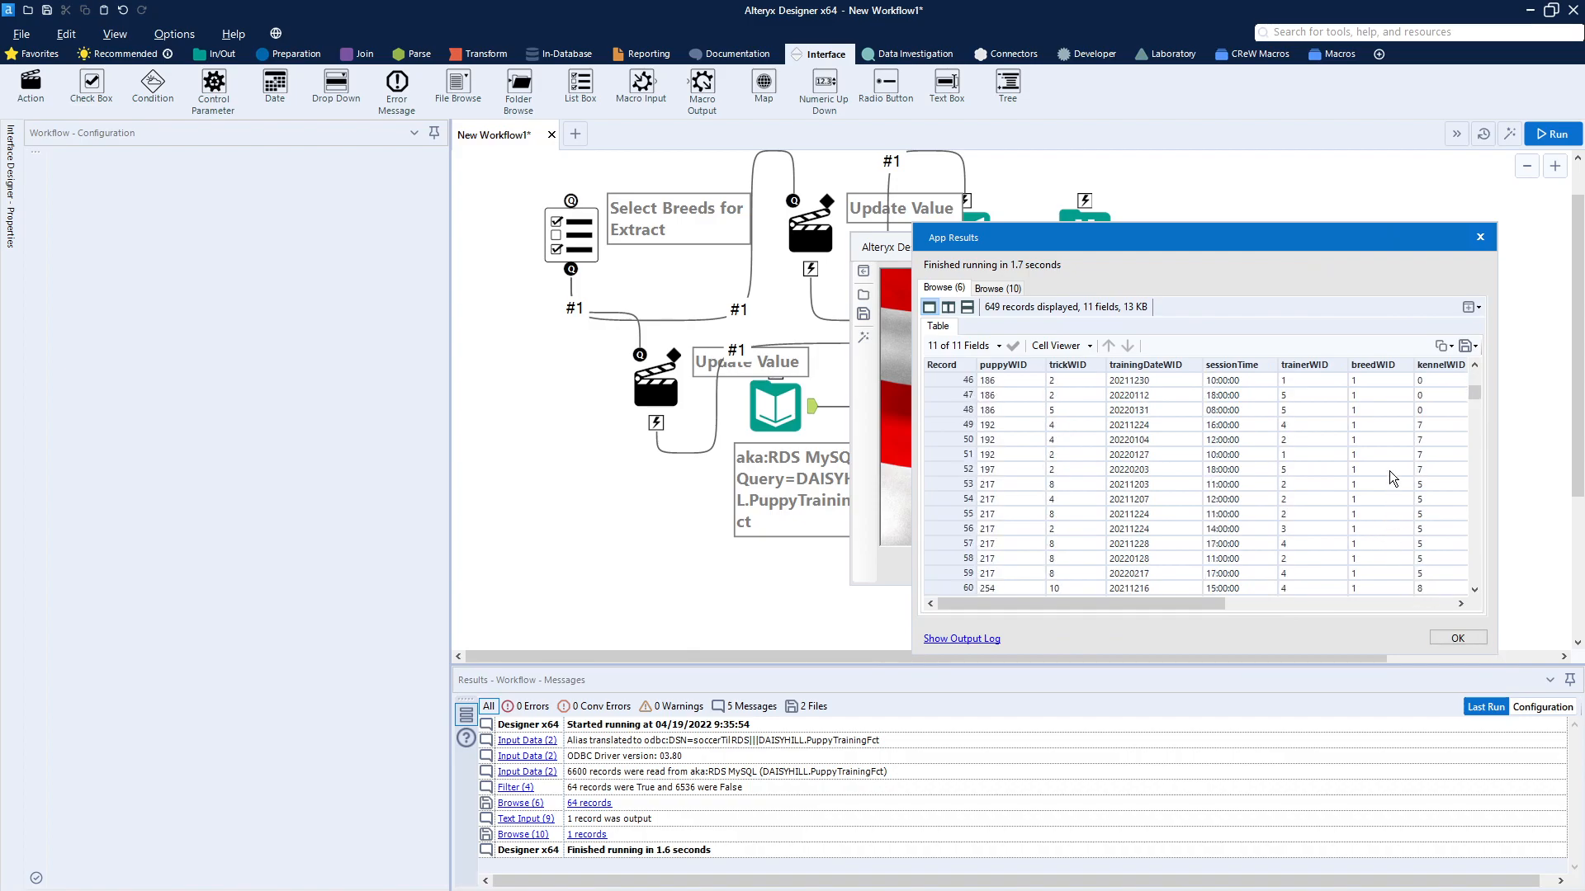
scroll(1388, 471, down, 20)
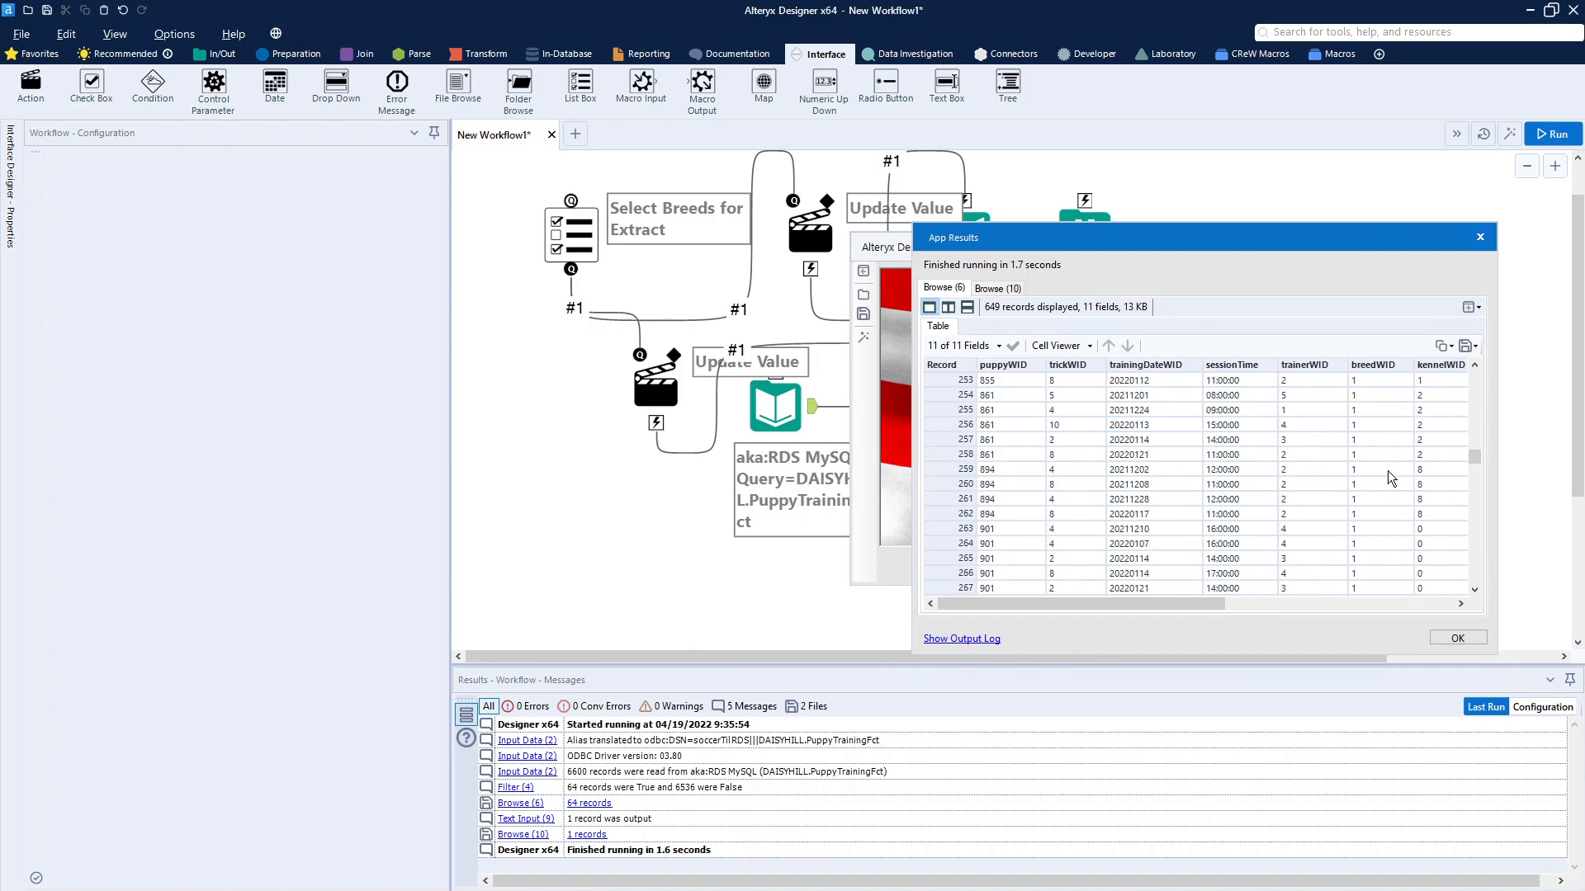
Step: Check the TestField value in the Browse (10) results and close the app results
scroll(1388, 470, up, 20)
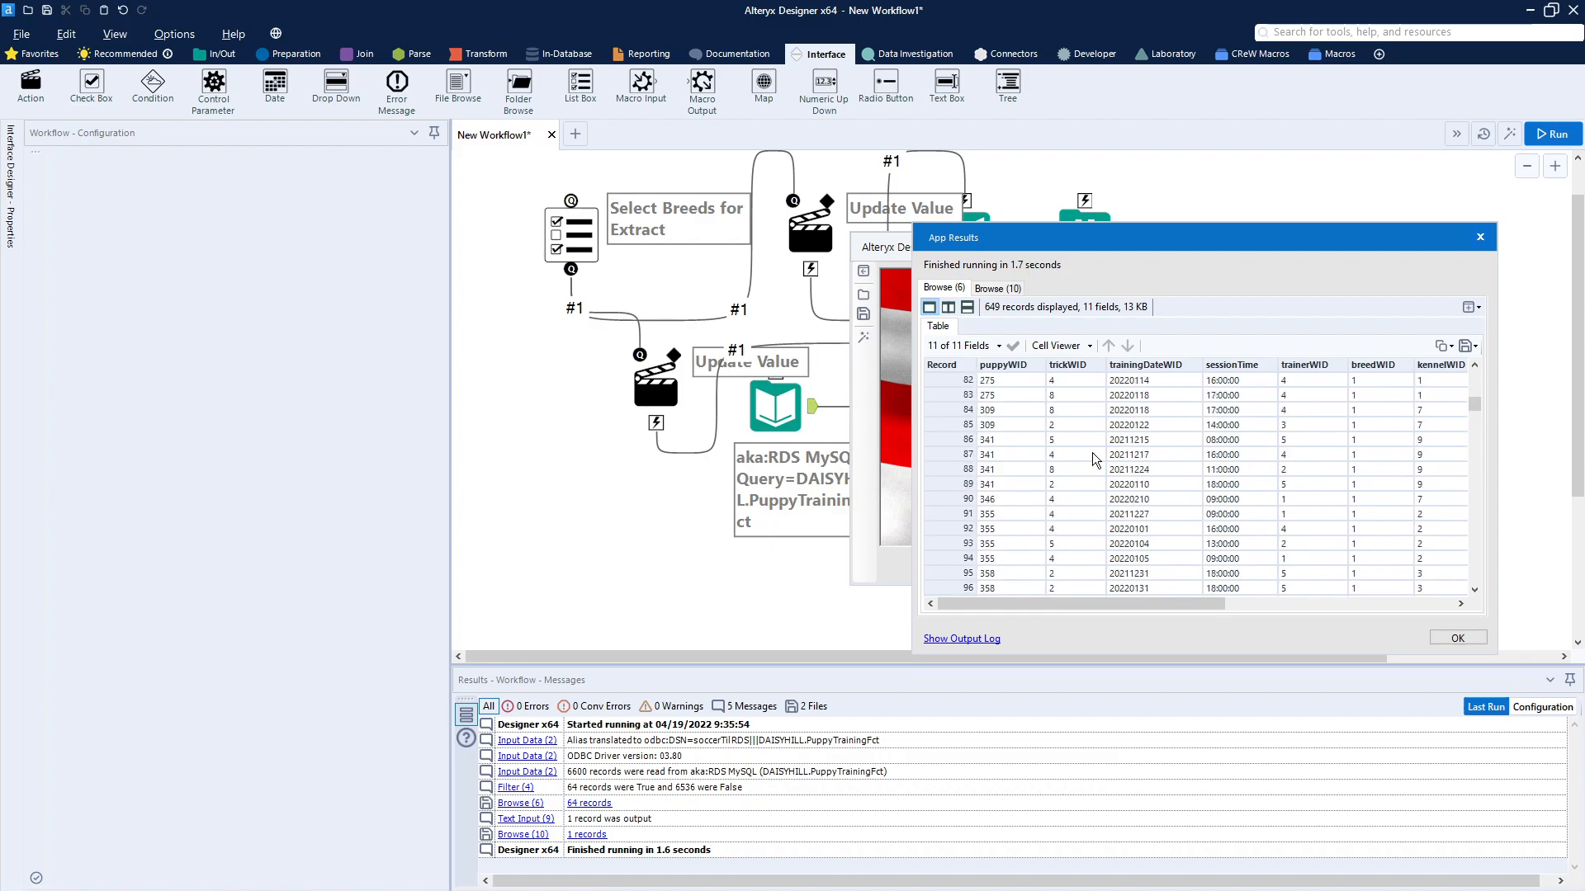
click(994, 289)
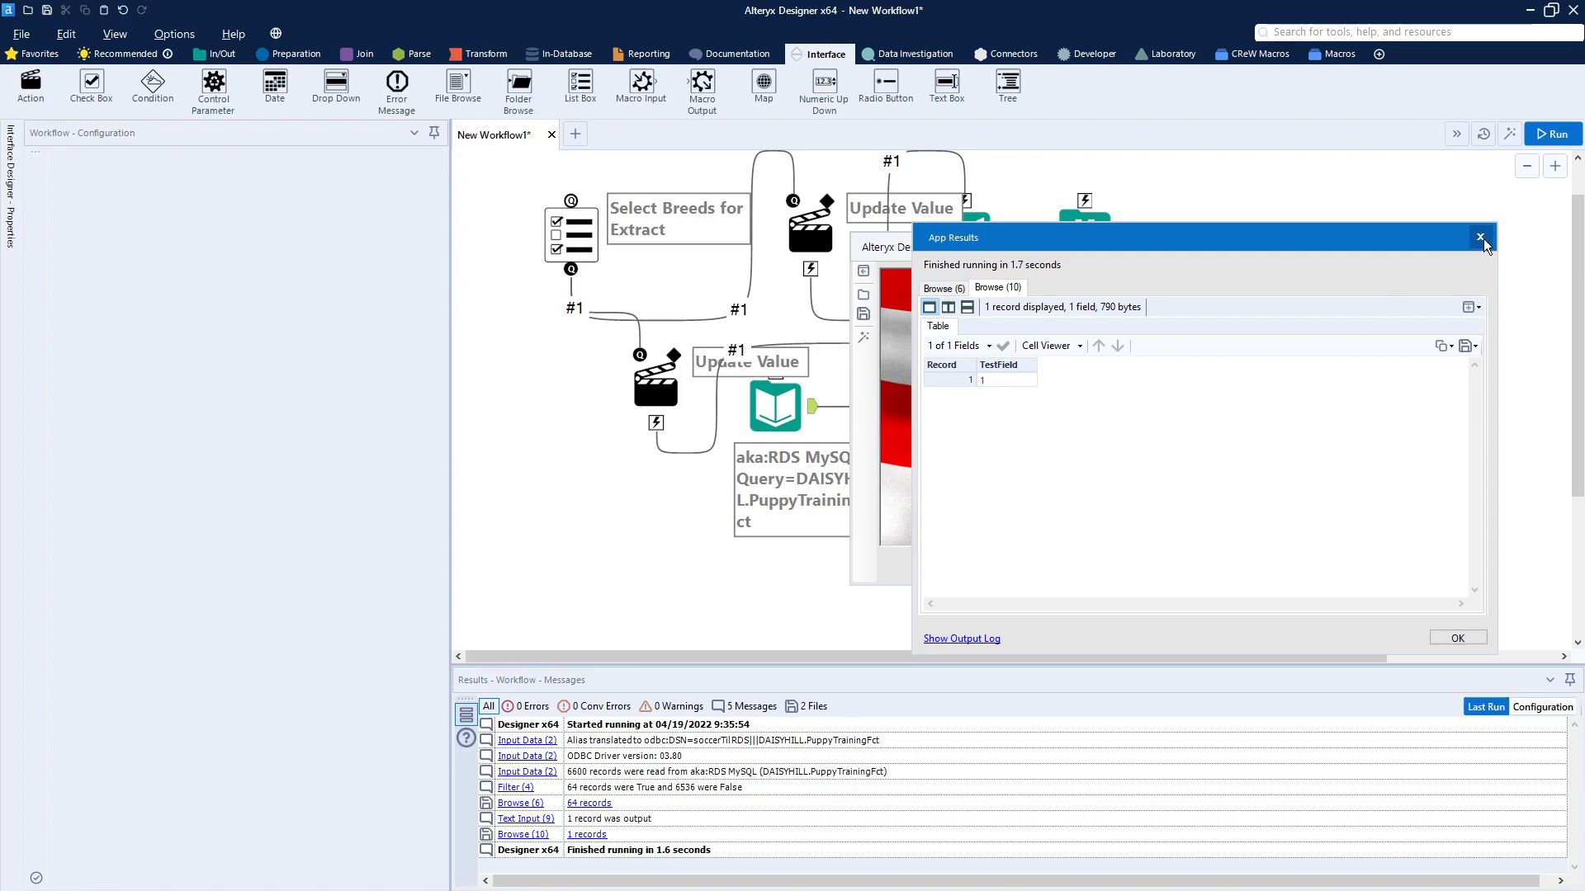
click(1457, 639)
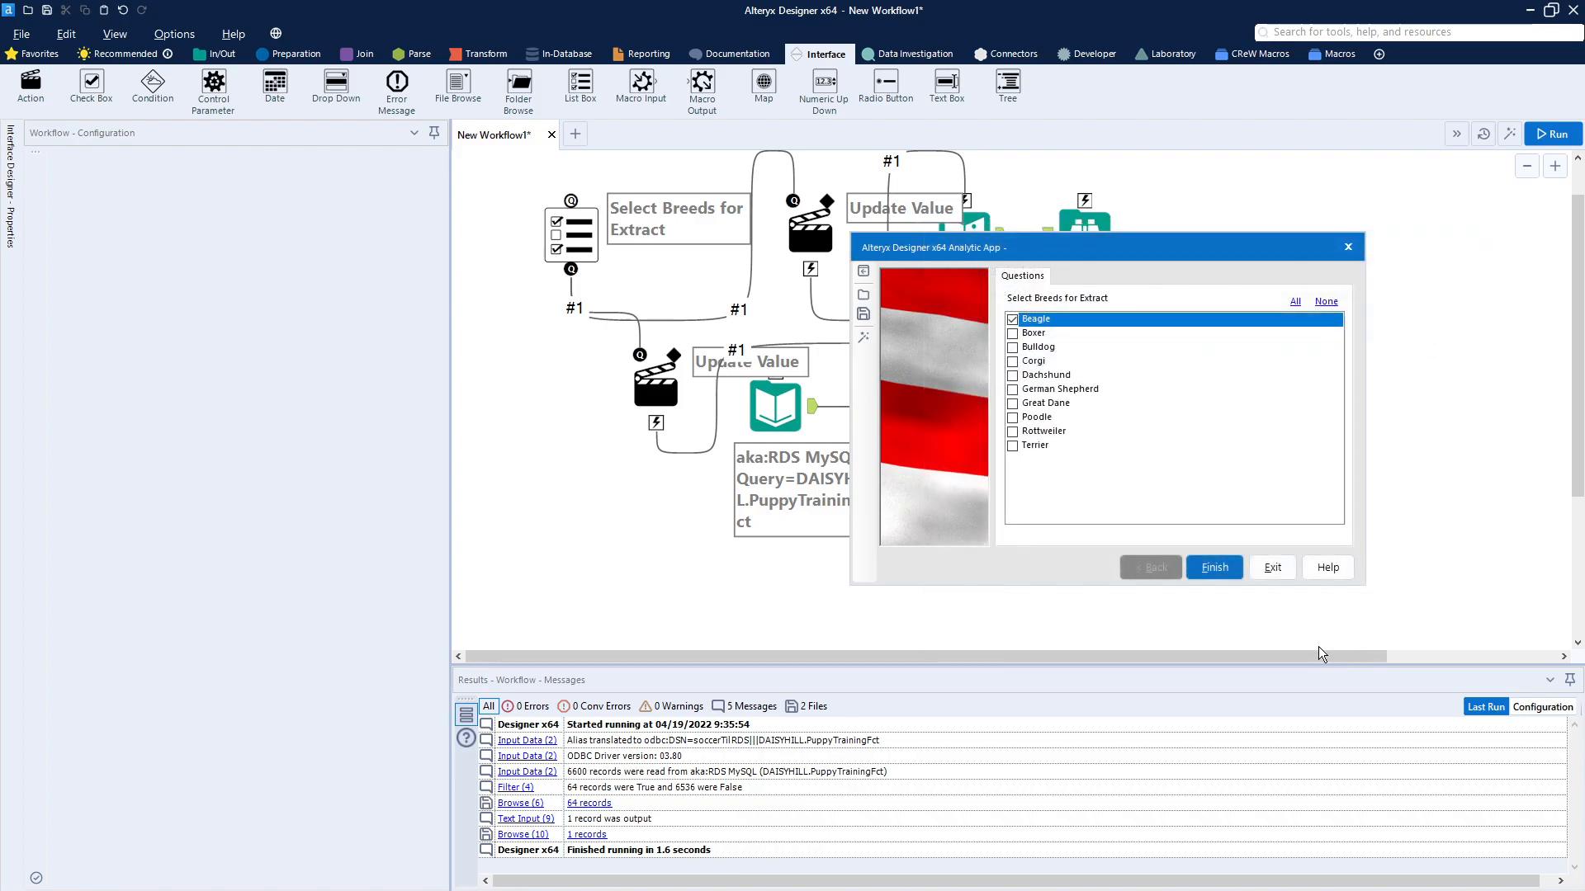
Step: Add Rottweiler, German Shepherd and Corgi to the Beagle selection and run the analytic app
click(1013, 431)
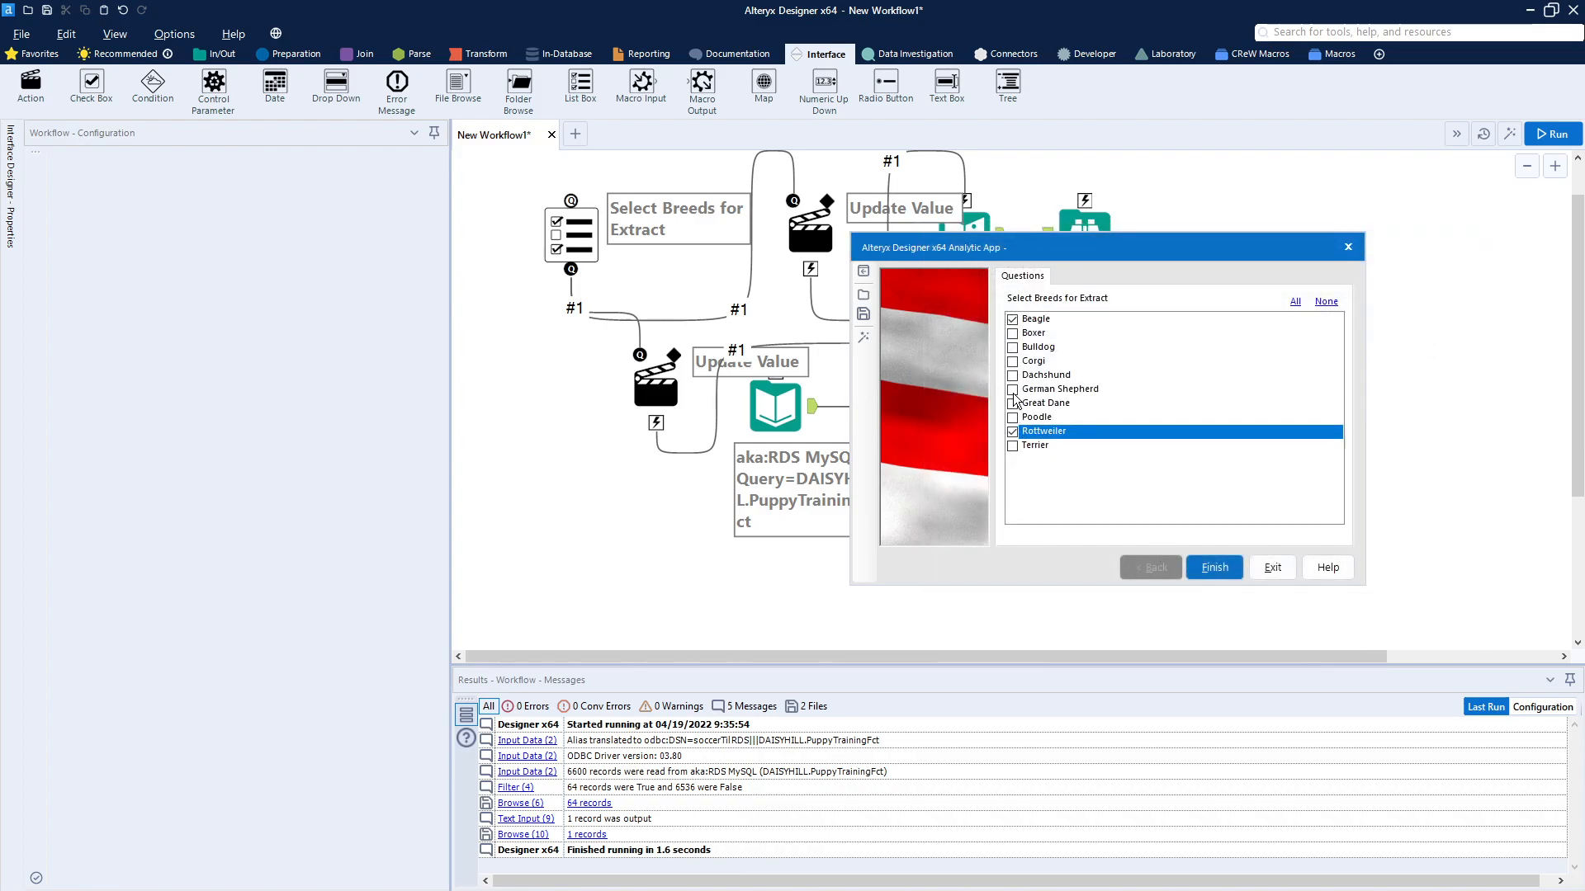
click(1012, 389)
click(1013, 362)
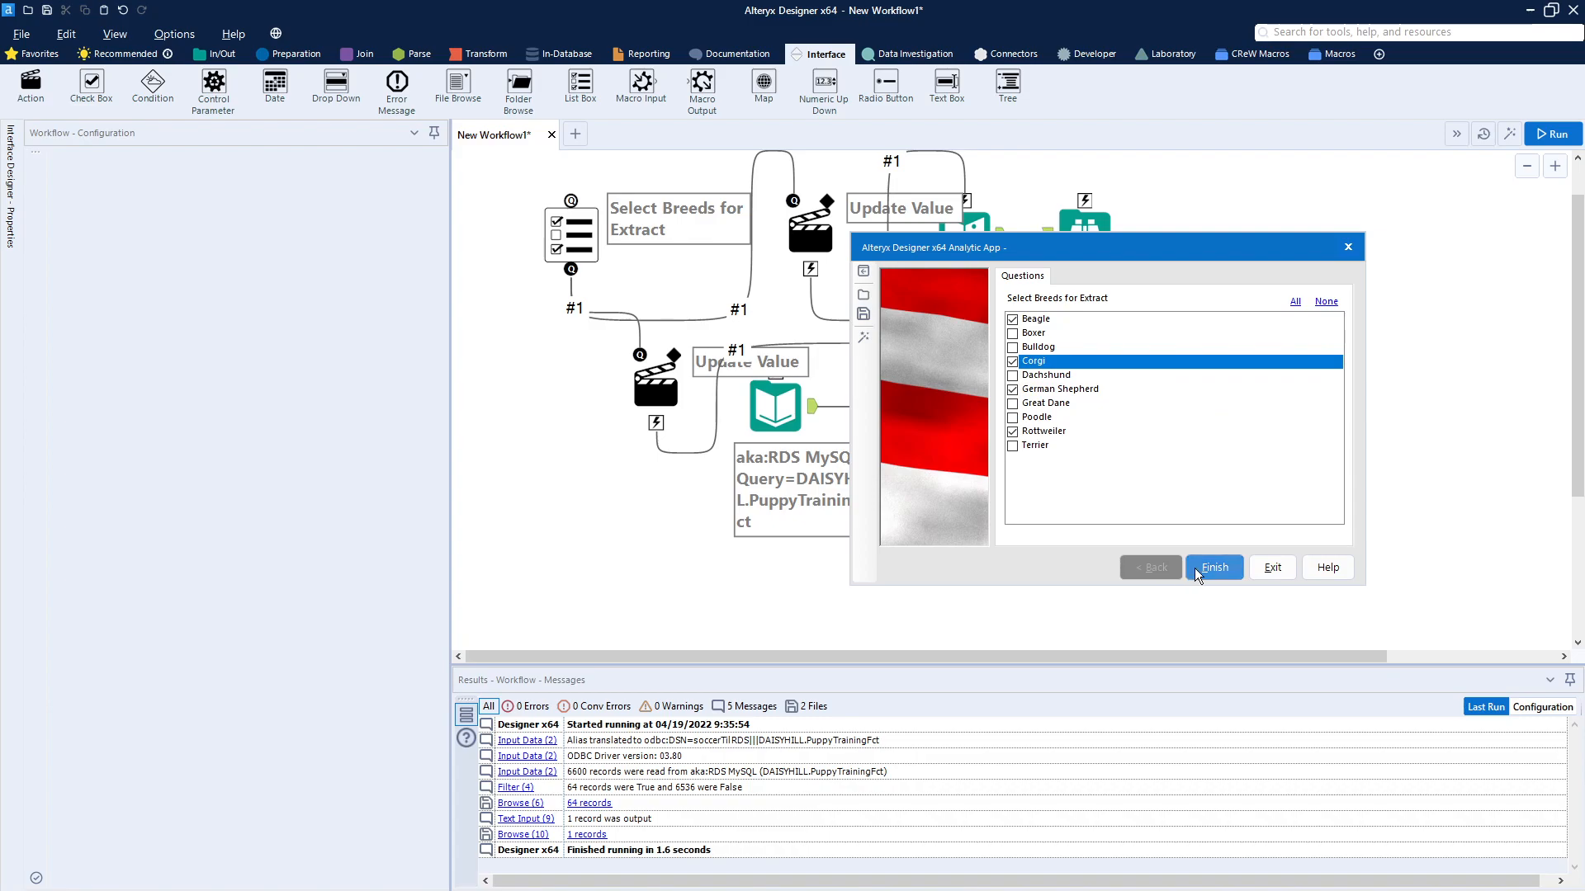
click(1220, 569)
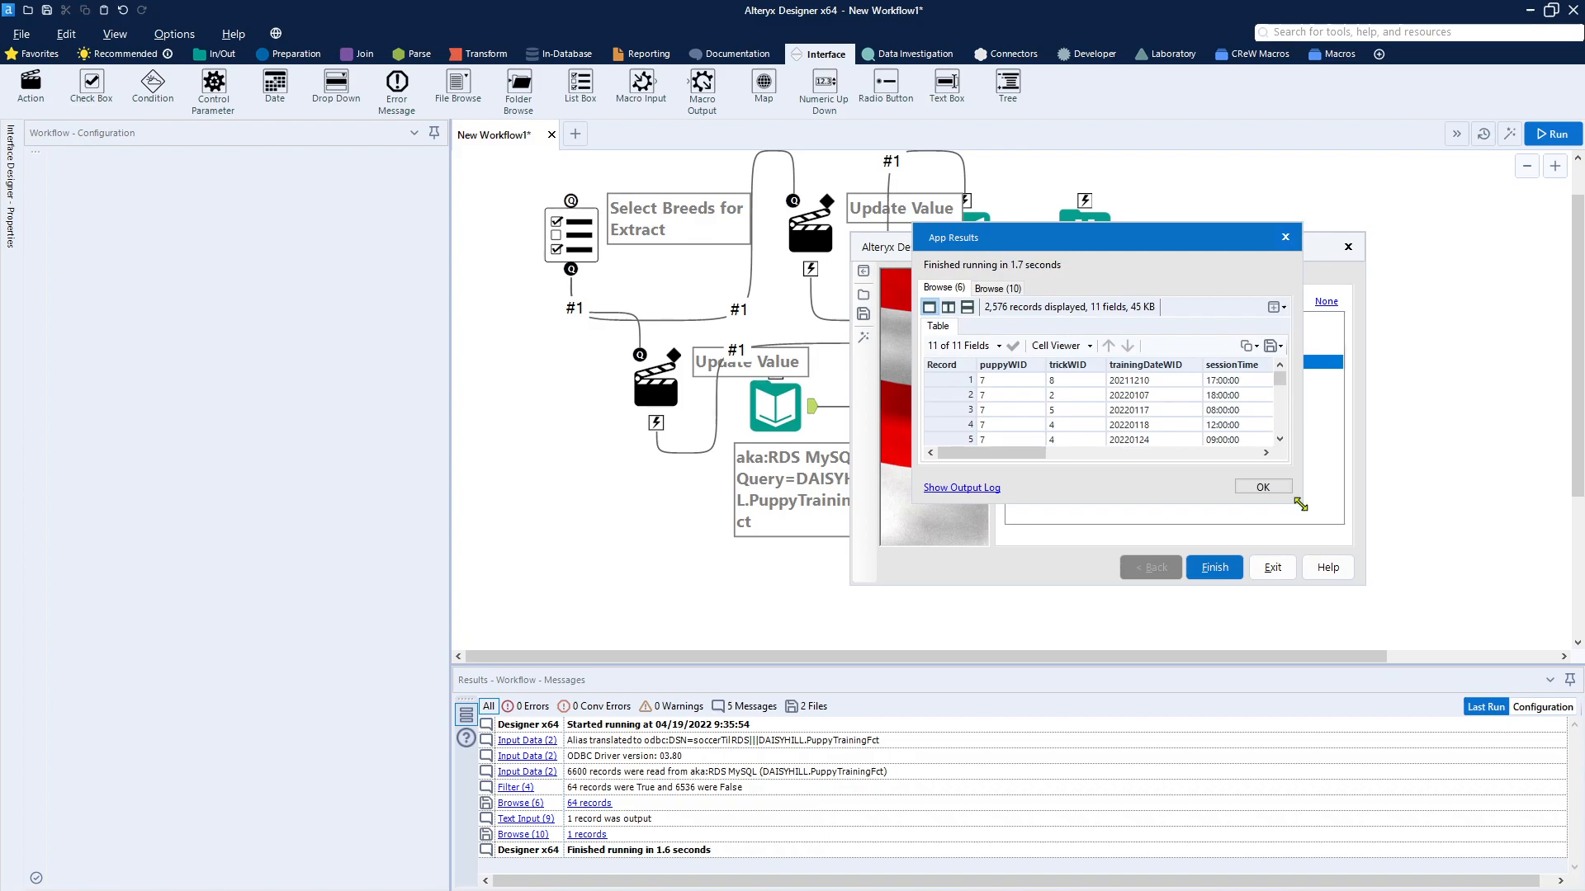
Step: Review the breedWID values in Browse (6) and TestField in Browse (10), close the results and exit the app
drag(1304, 503, 1489, 698)
scroll(1443, 592, down, 18)
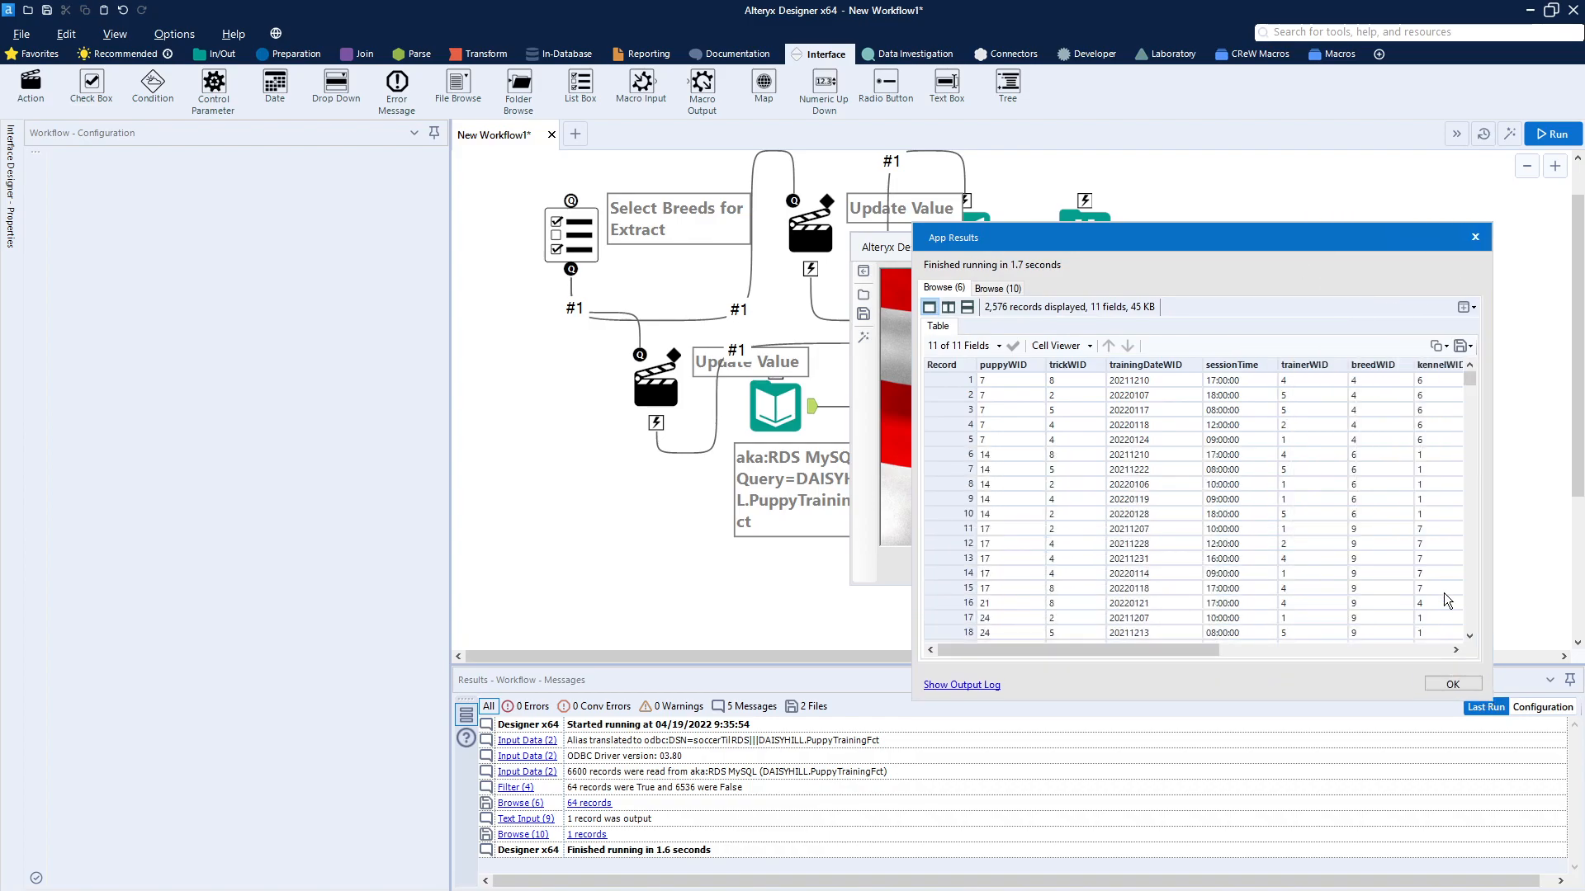
scroll(1443, 590, up, 18)
click(998, 288)
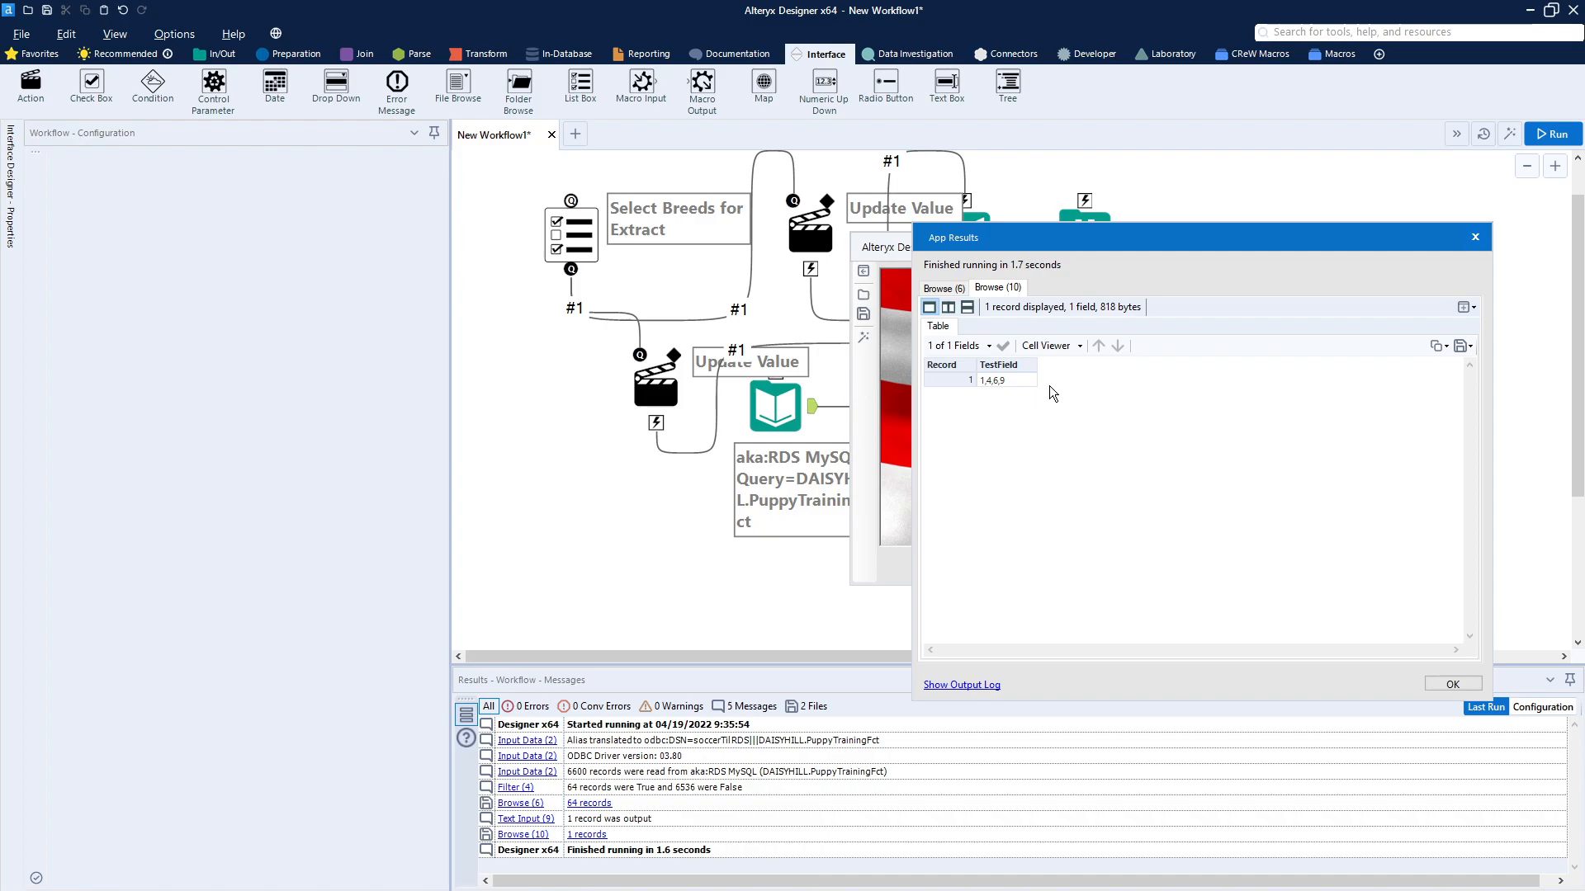
click(1475, 239)
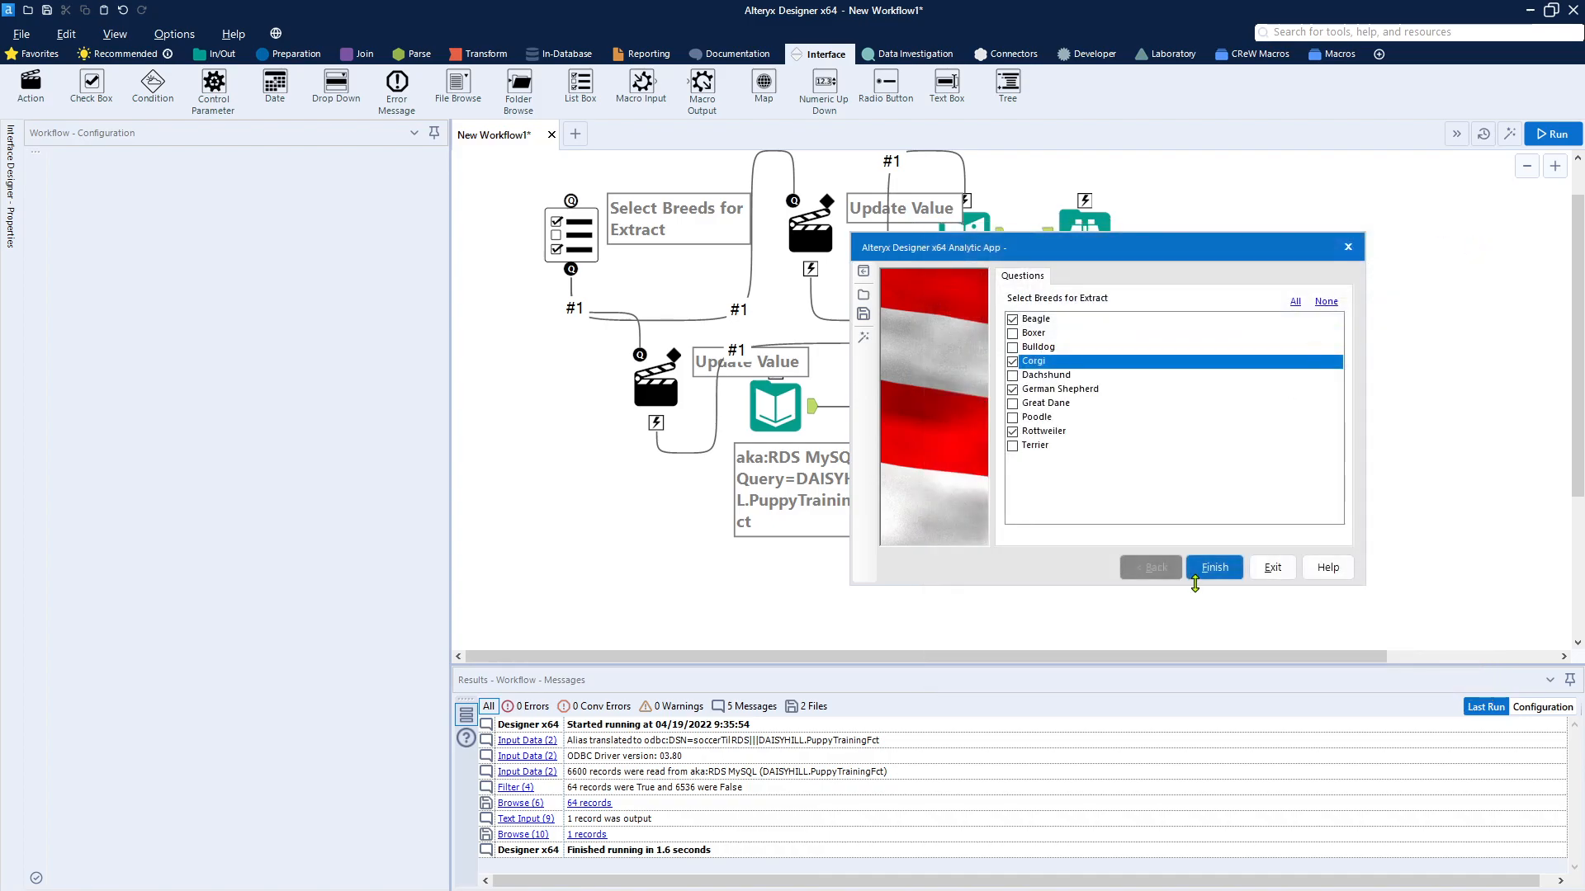
click(1275, 574)
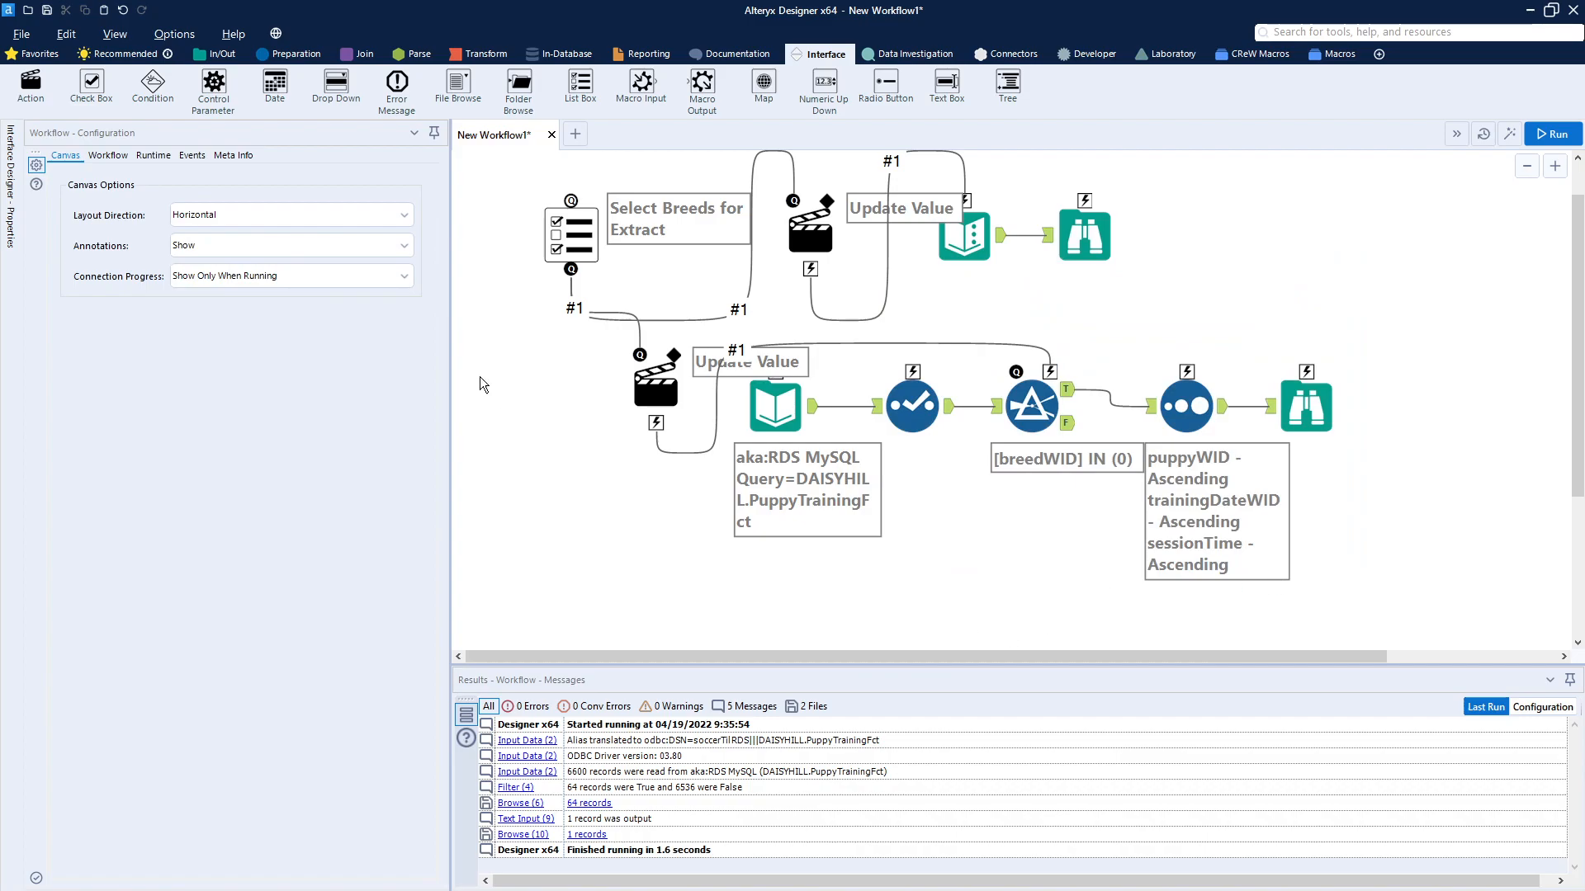
click(819, 241)
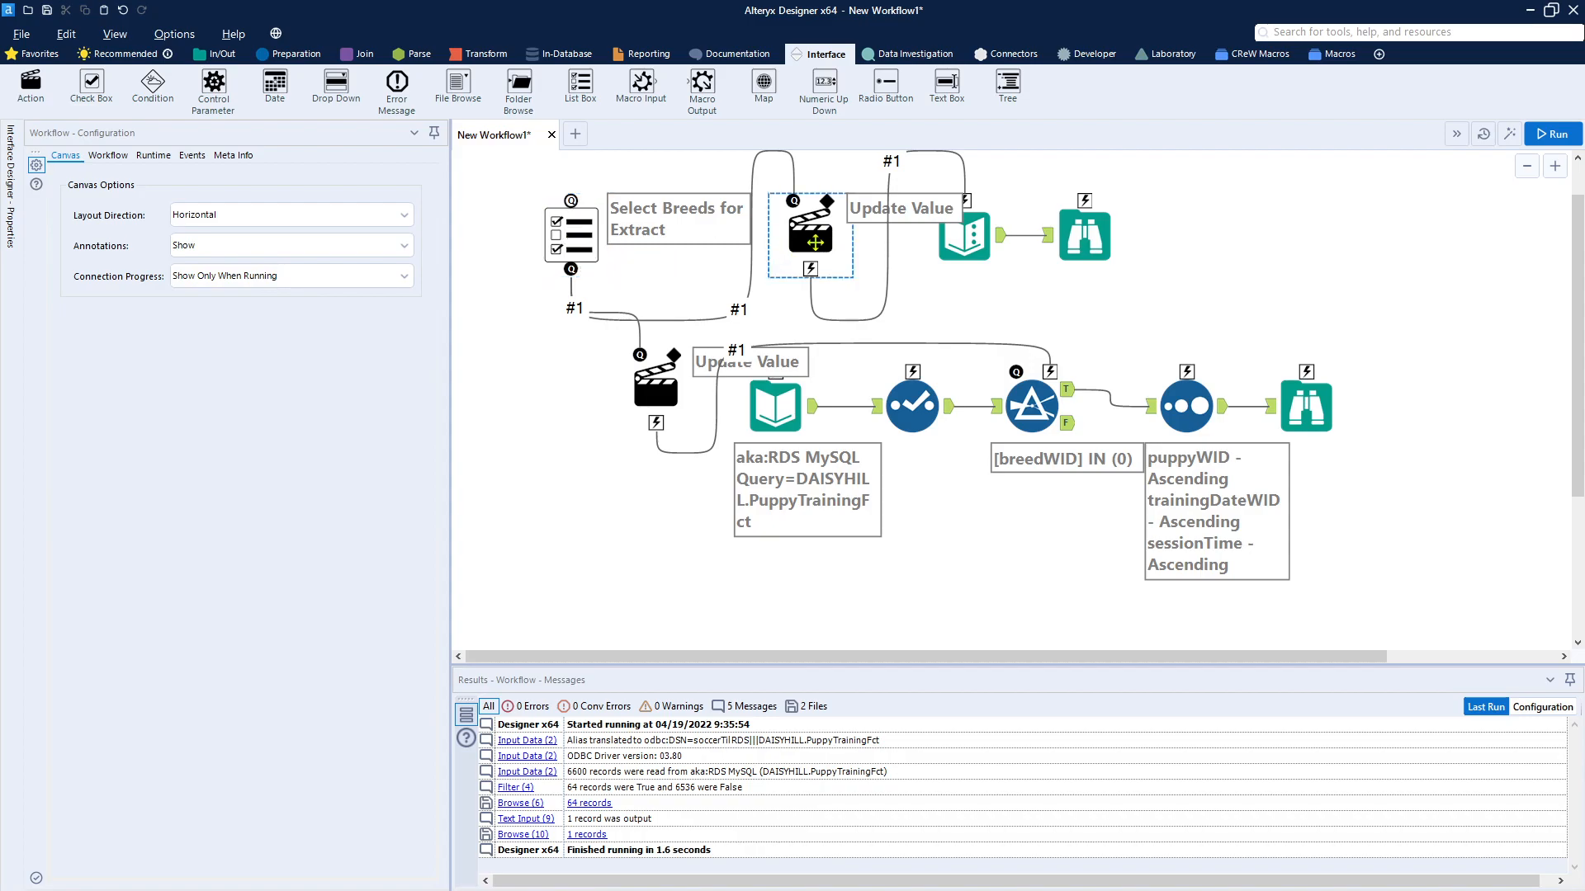
click(780, 411)
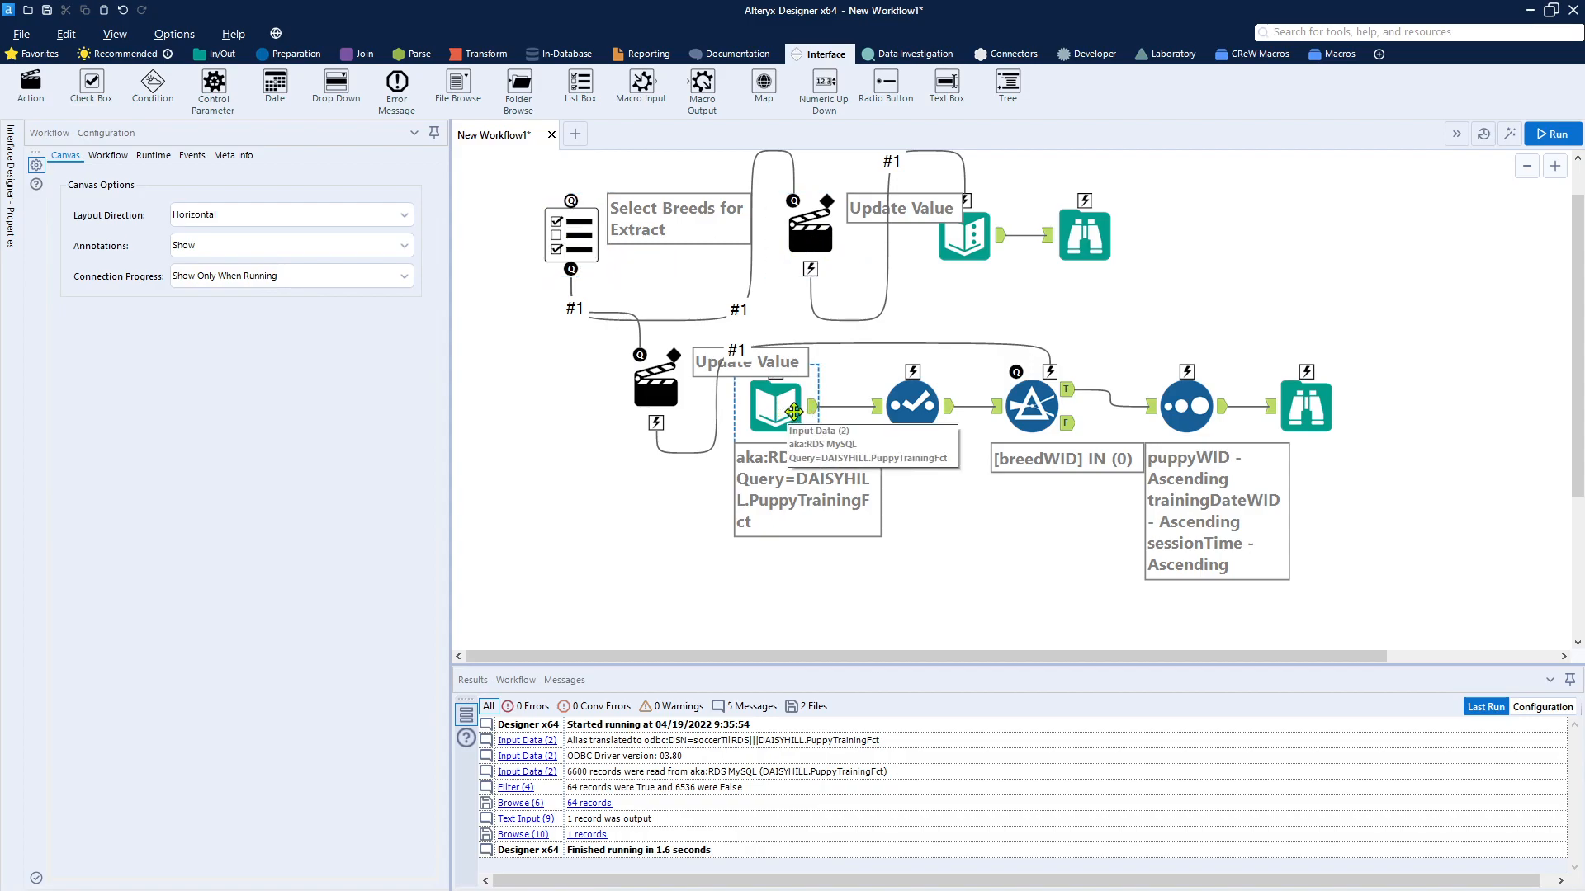
click(1027, 403)
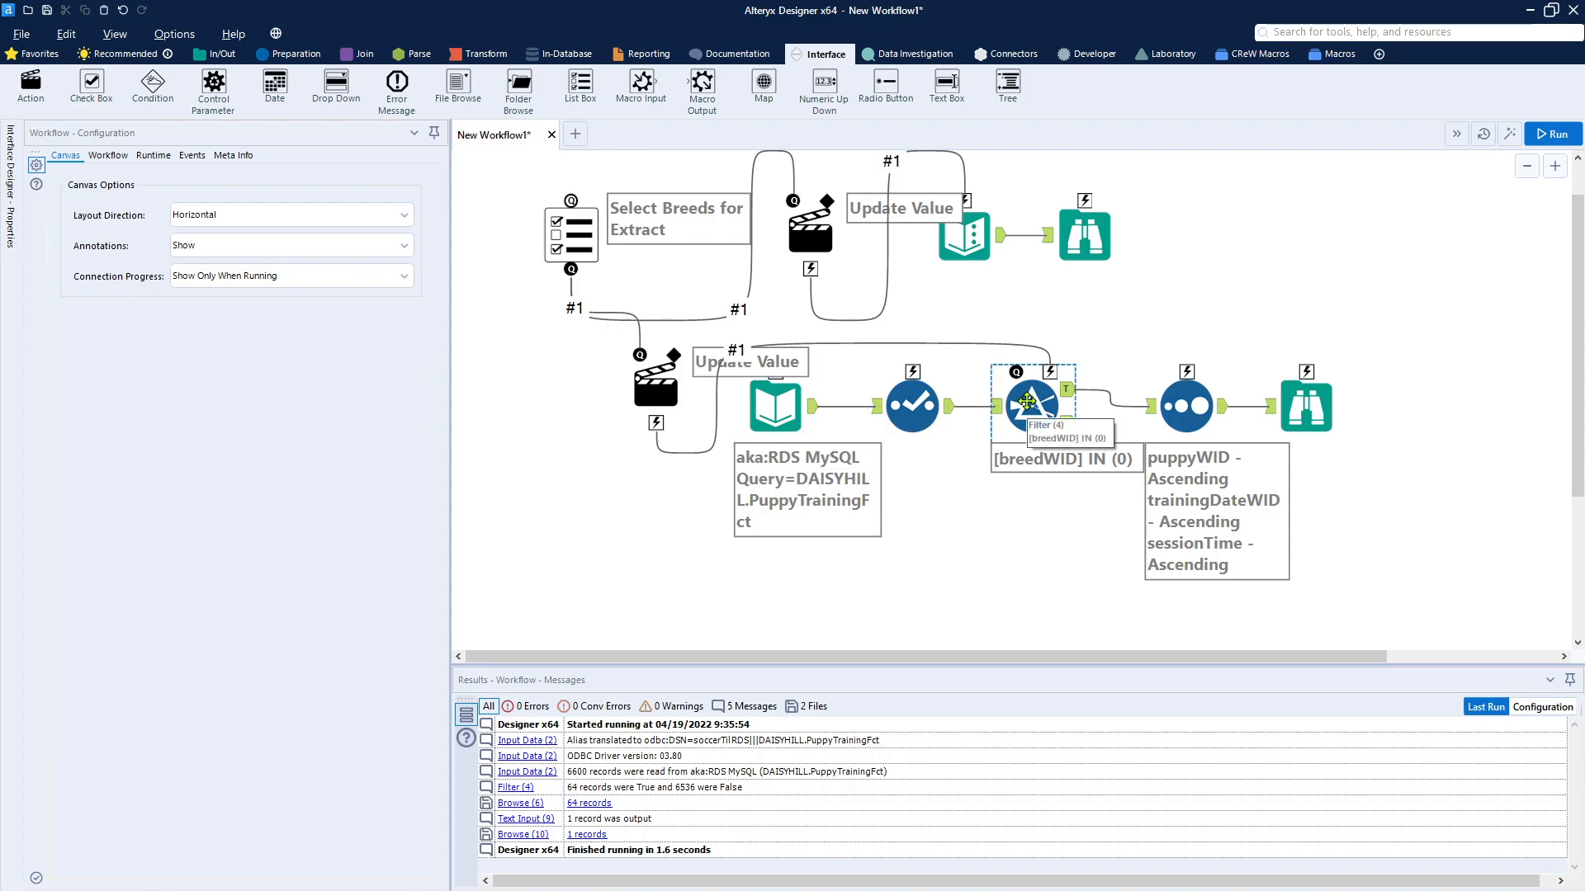
click(1313, 408)
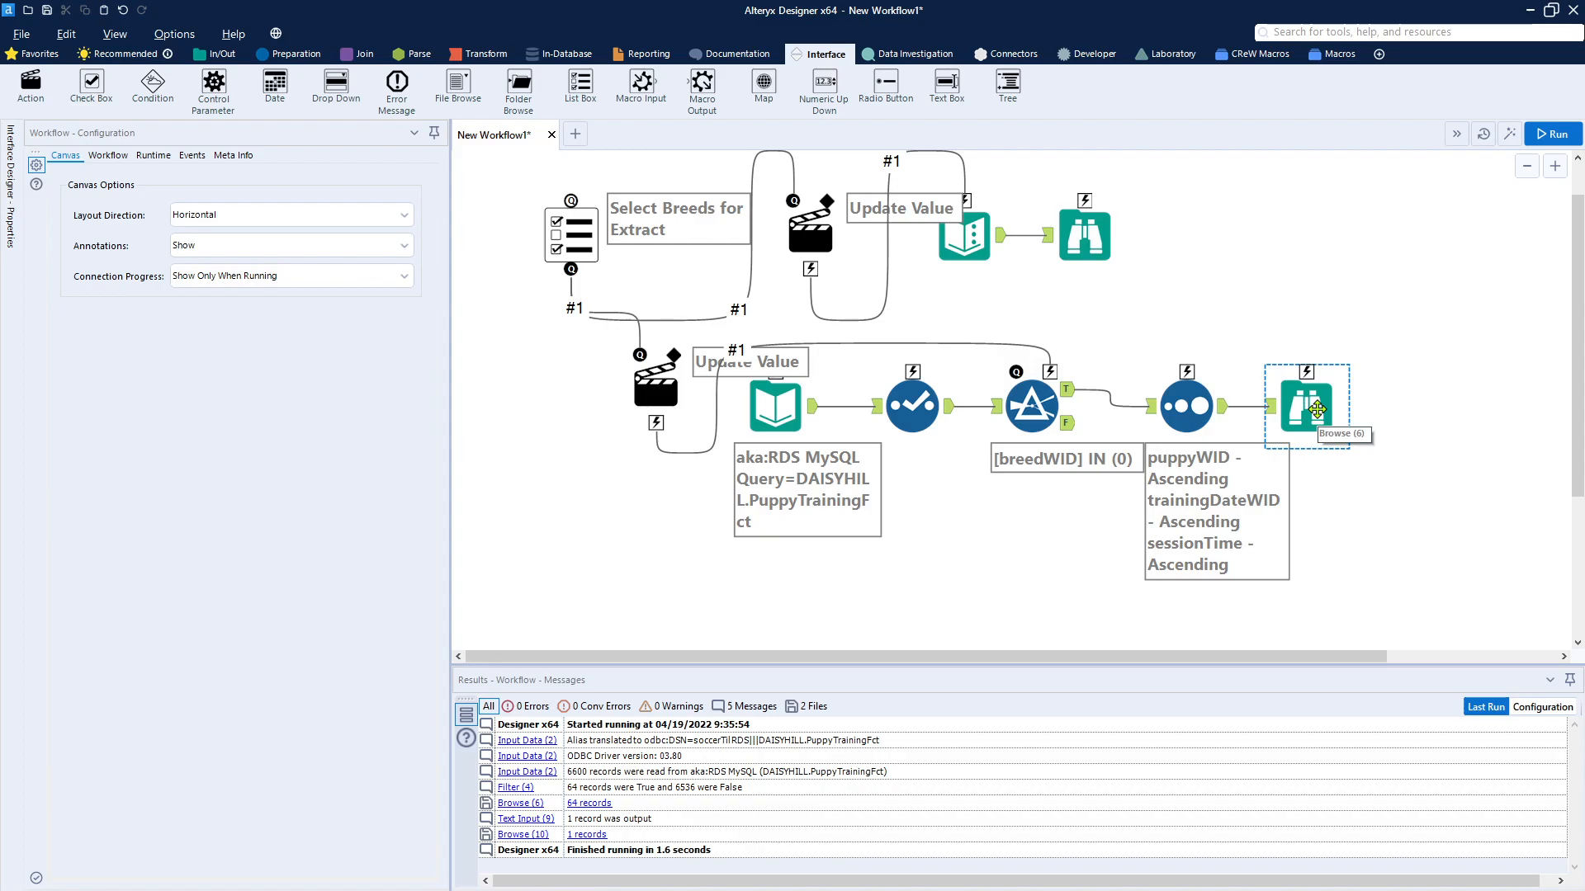
click(1076, 505)
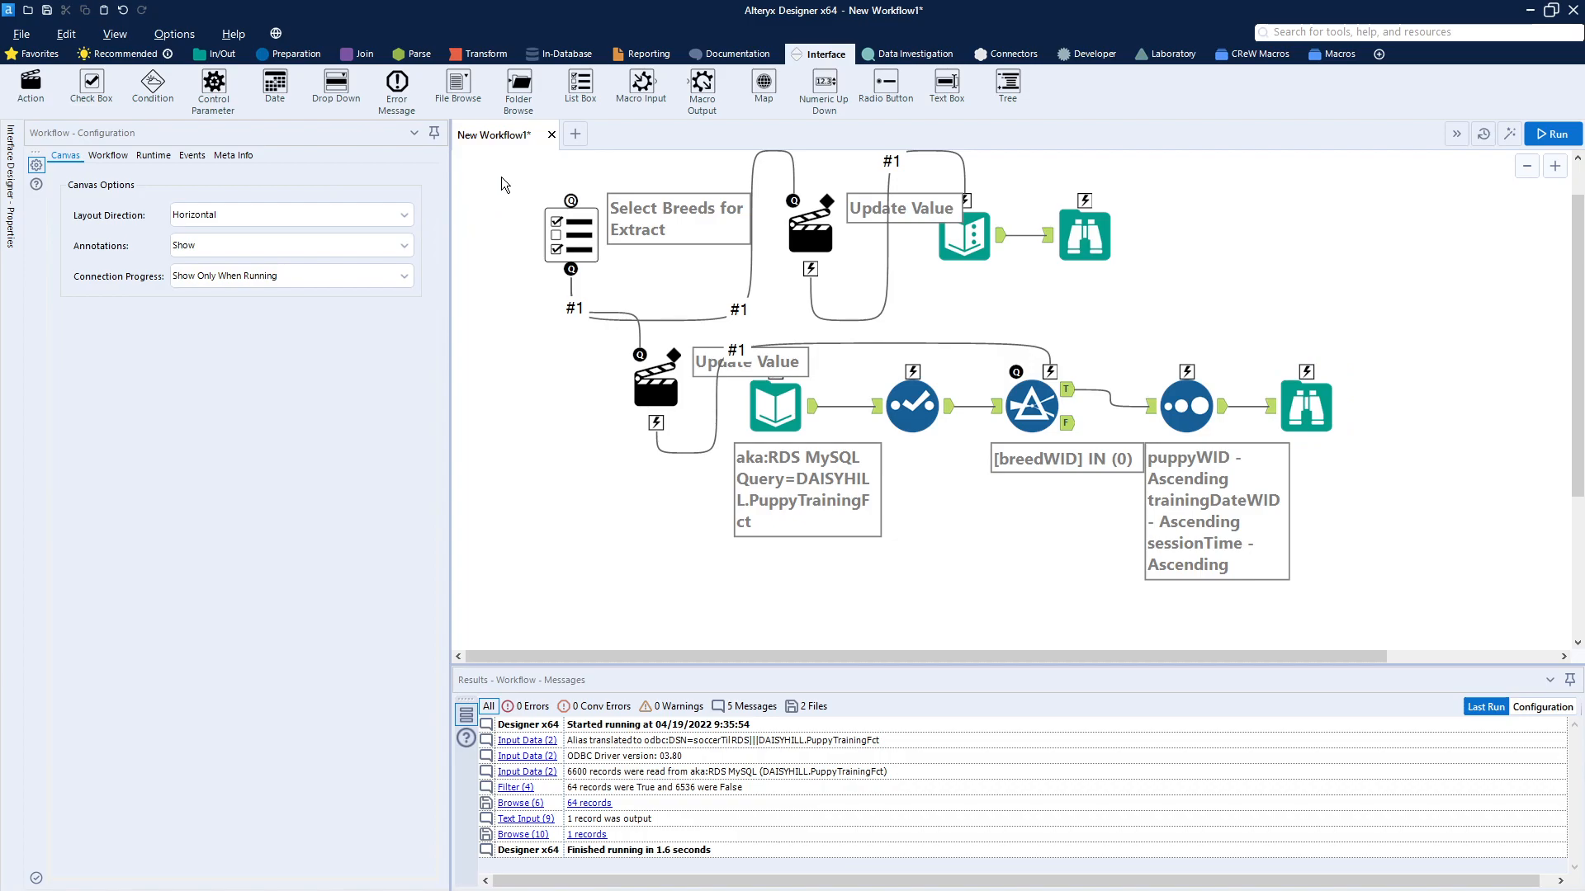
click(541, 211)
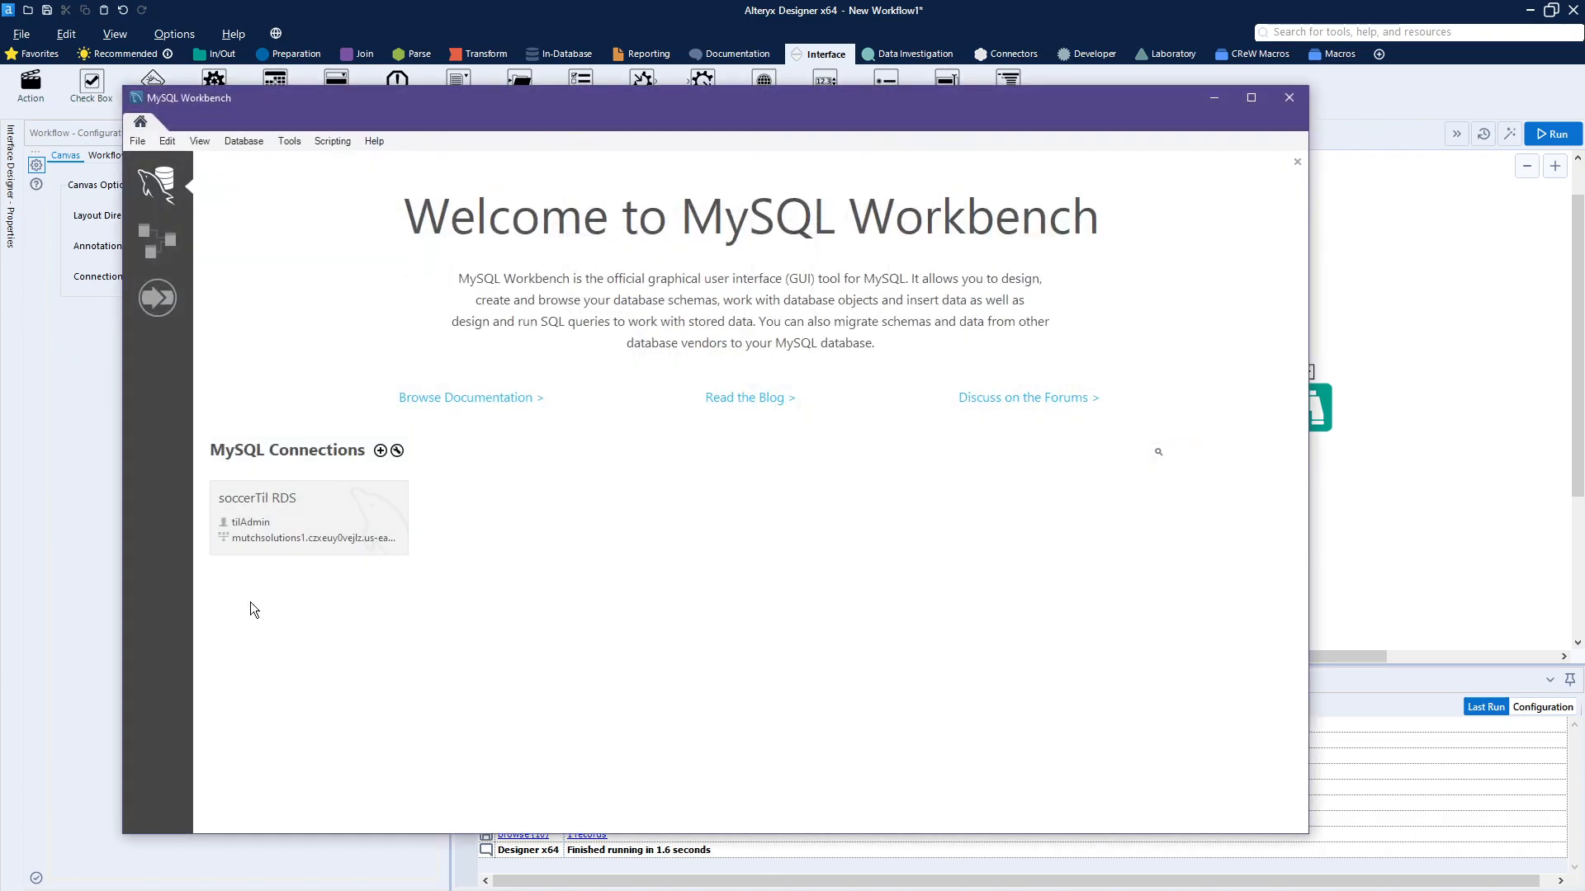
Step: In MySQL Workbench, open the soccerTil RDS connection and execute only the saved statement inserting (99, 'zzTop') into BreedDim
click(296, 524)
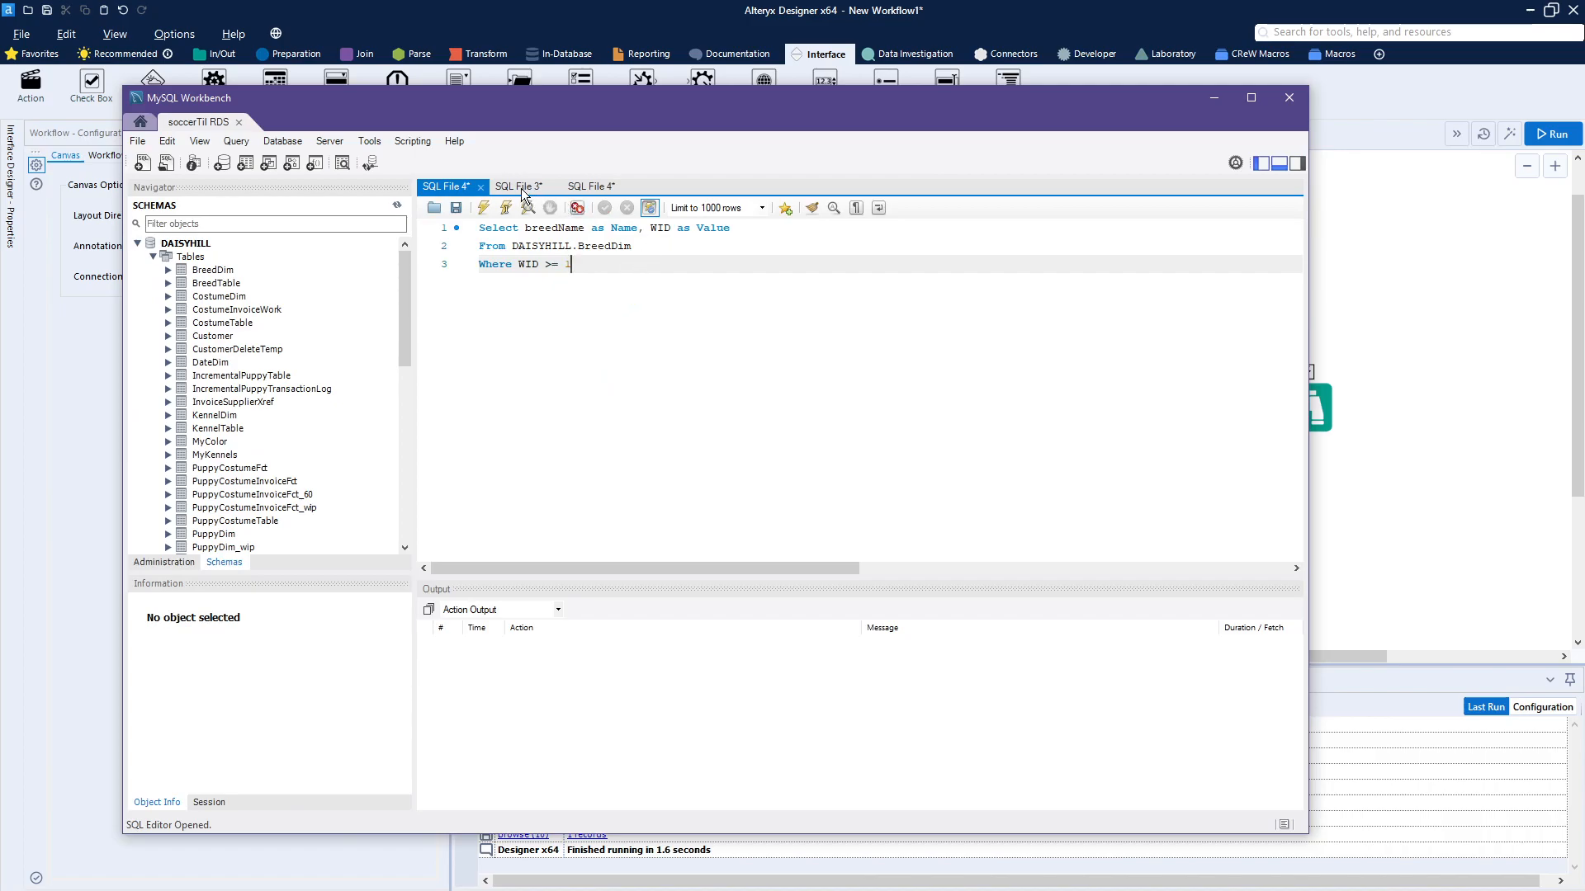
click(520, 187)
drag(813, 230, 434, 228)
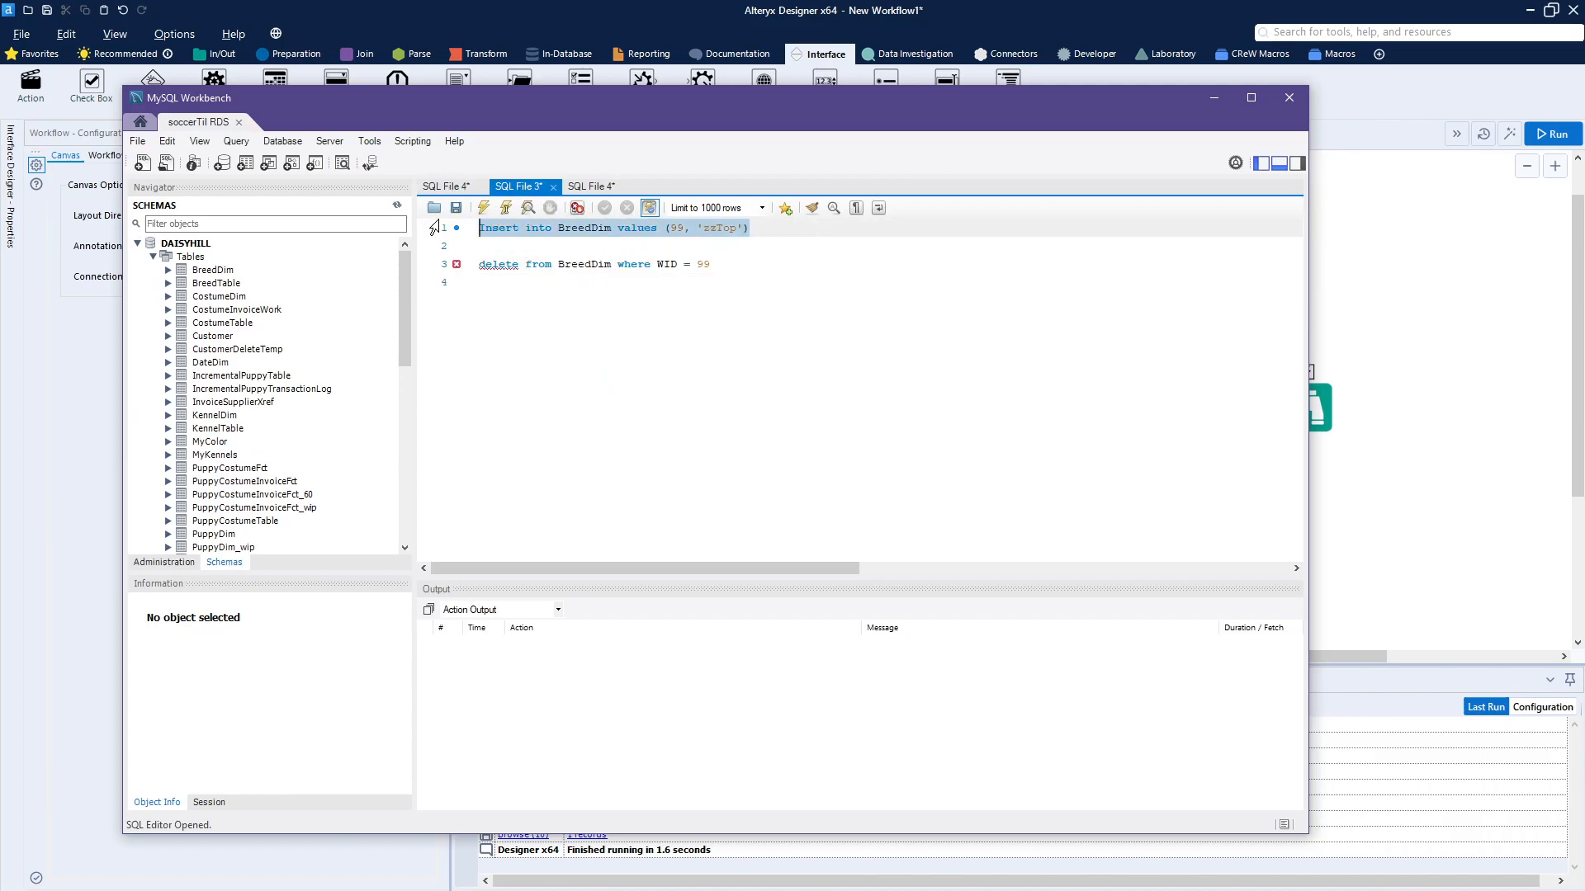
click(482, 208)
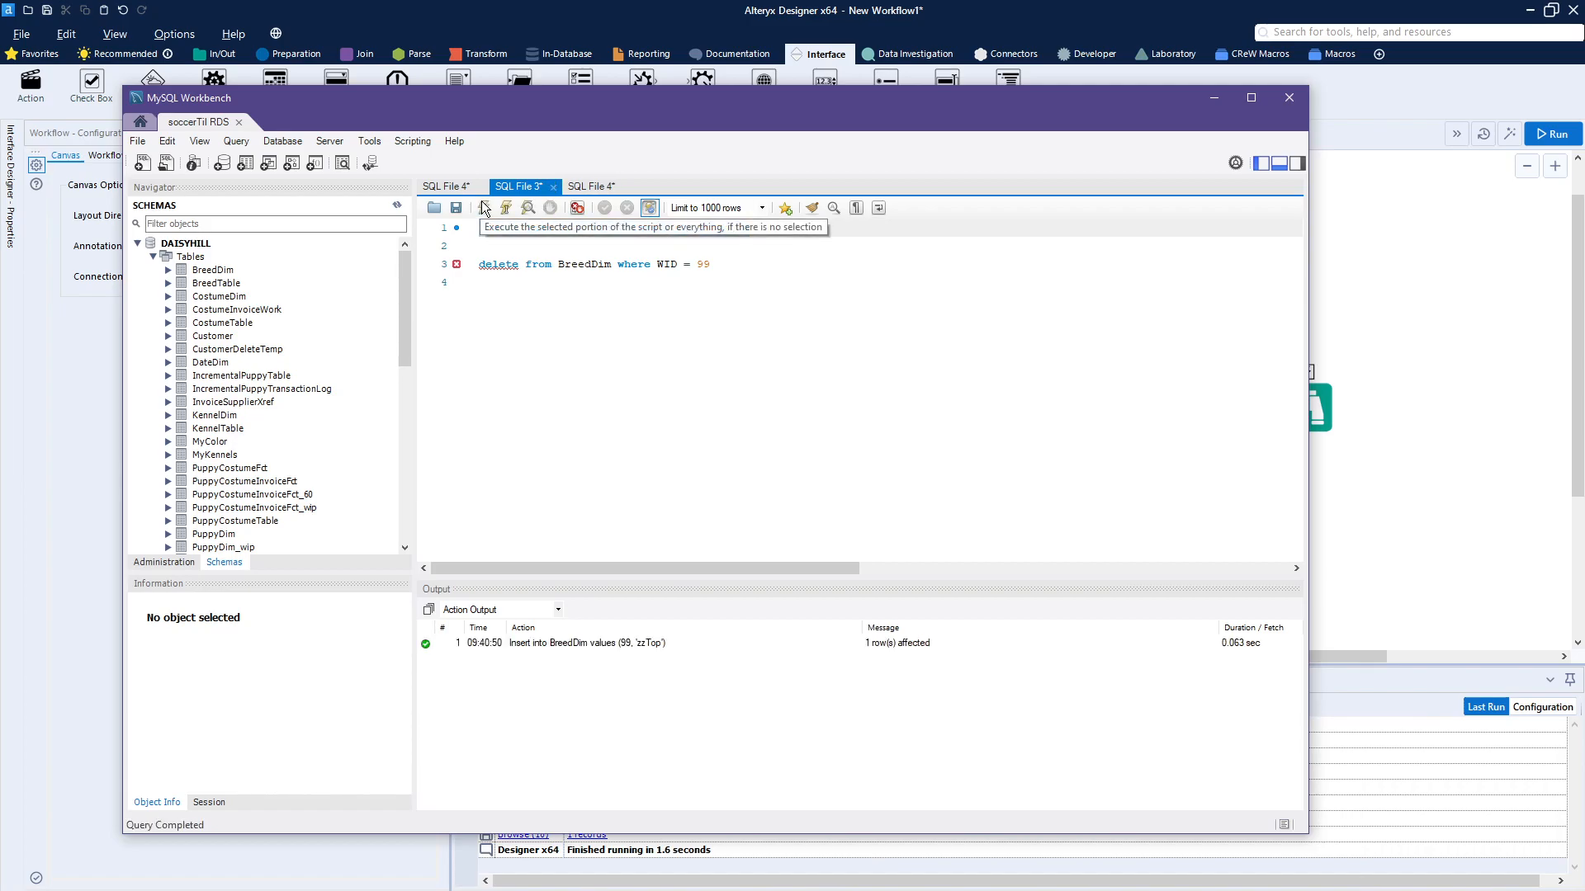
click(640, 117)
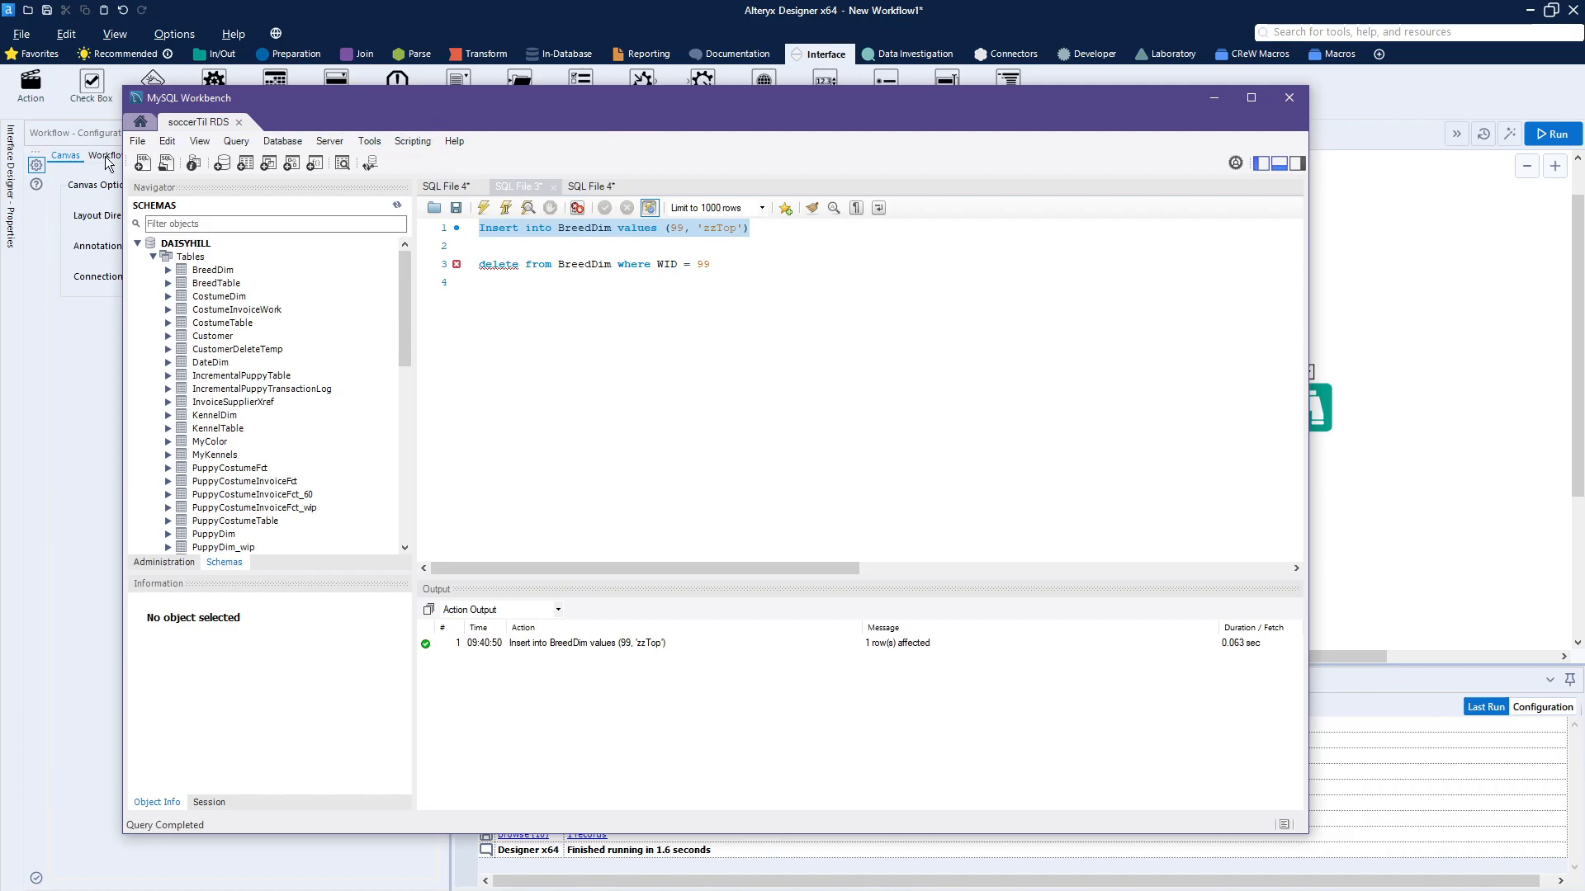
Step: Switch back to Alteryx Designer, open the analytic app to check its breed list for zzTop, and cancel the app
drag(349, 94, 0, 136)
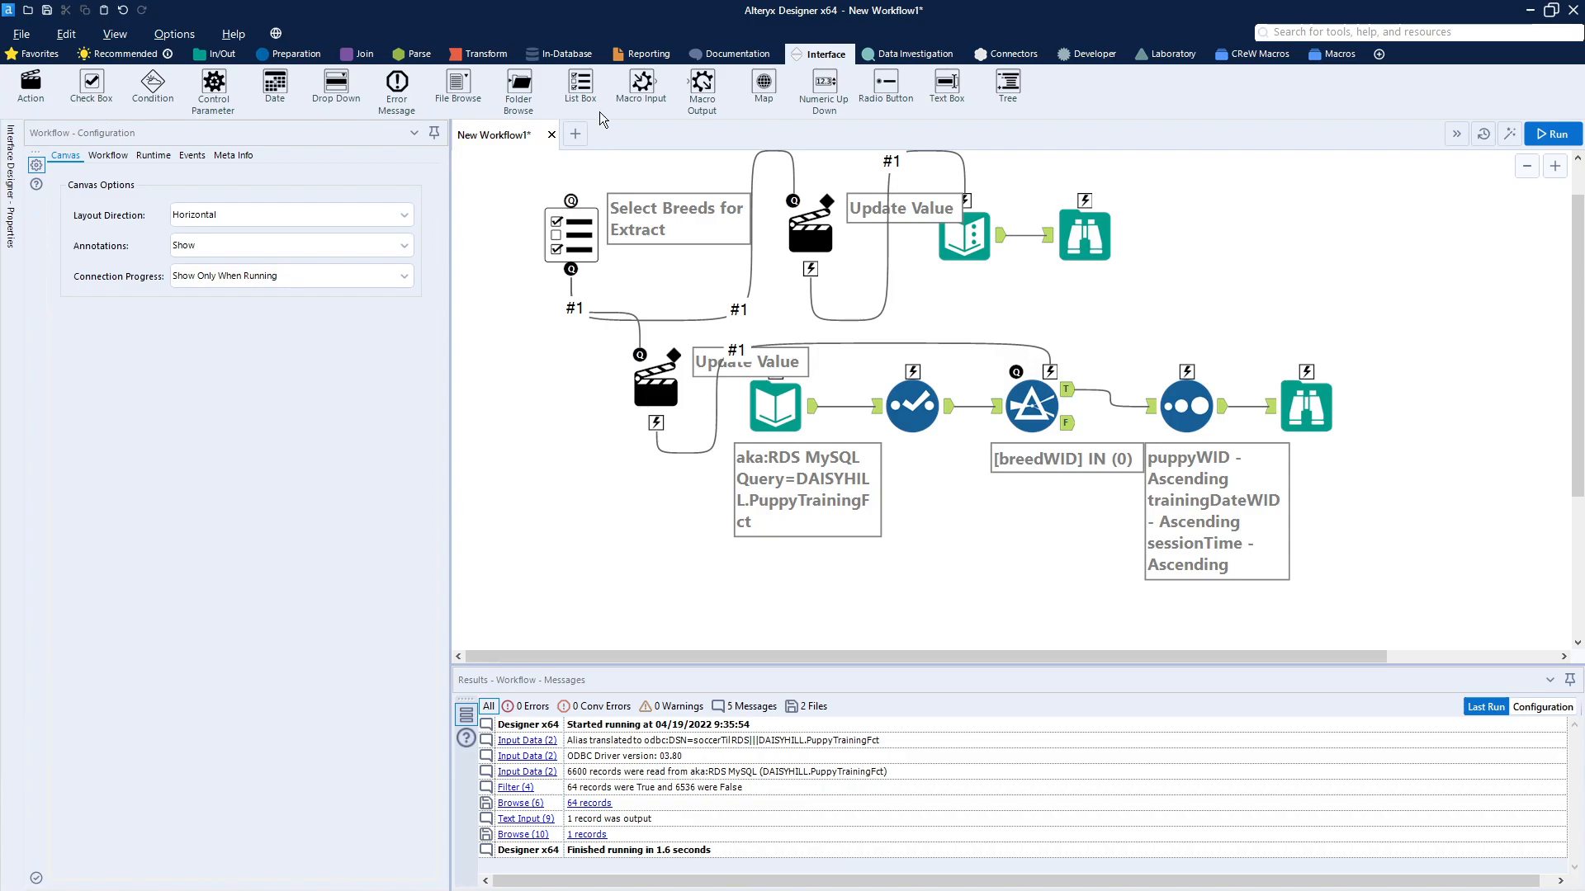
click(1510, 140)
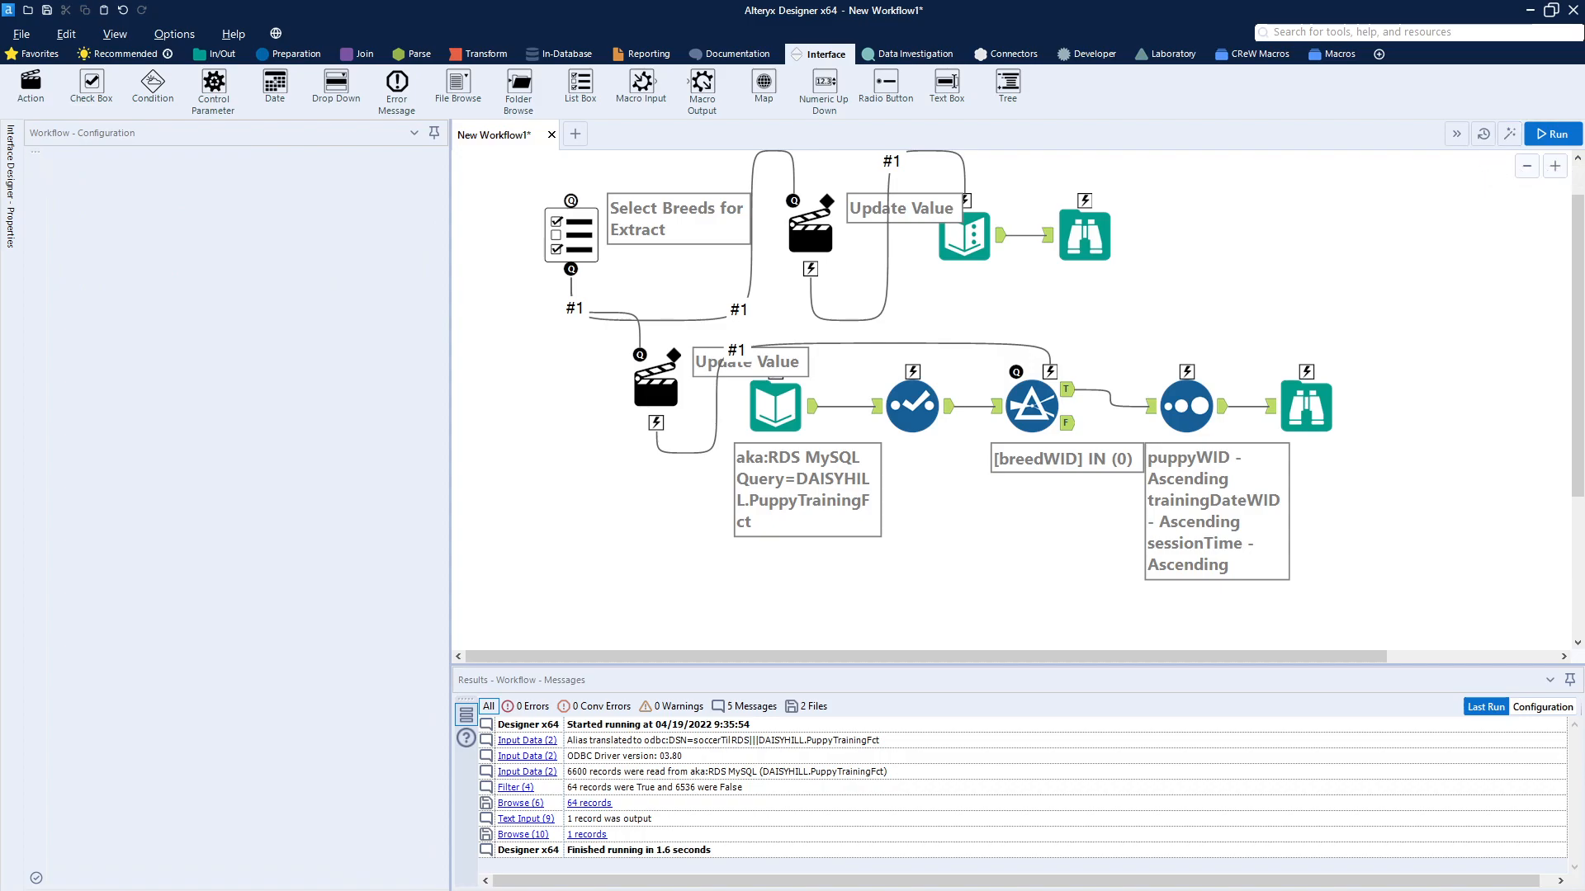
drag(47, 290, 1263, 260)
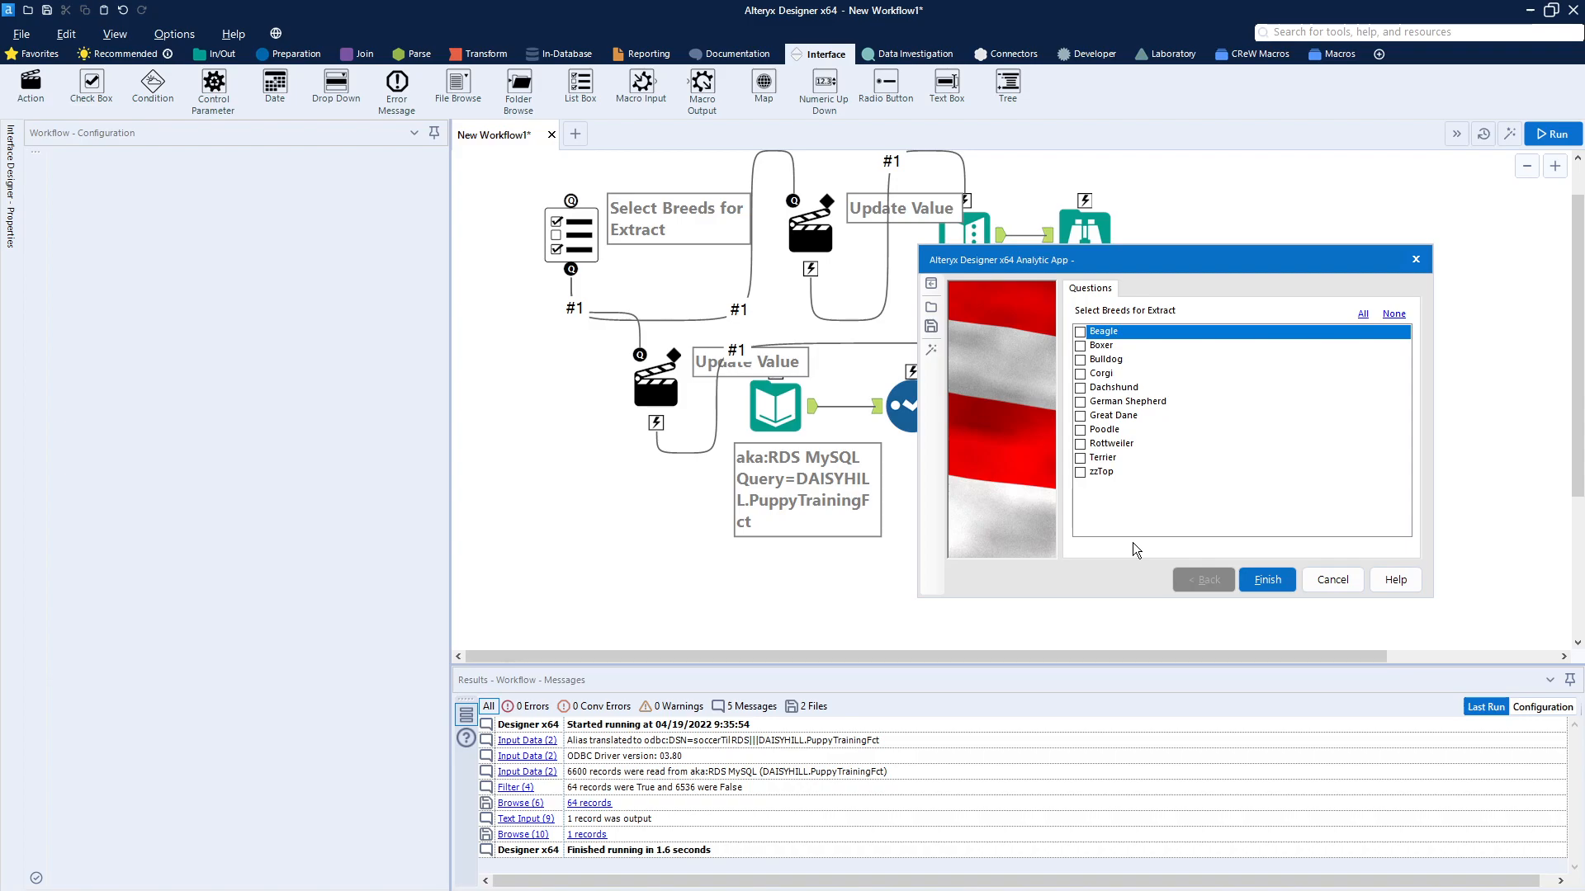
click(1347, 582)
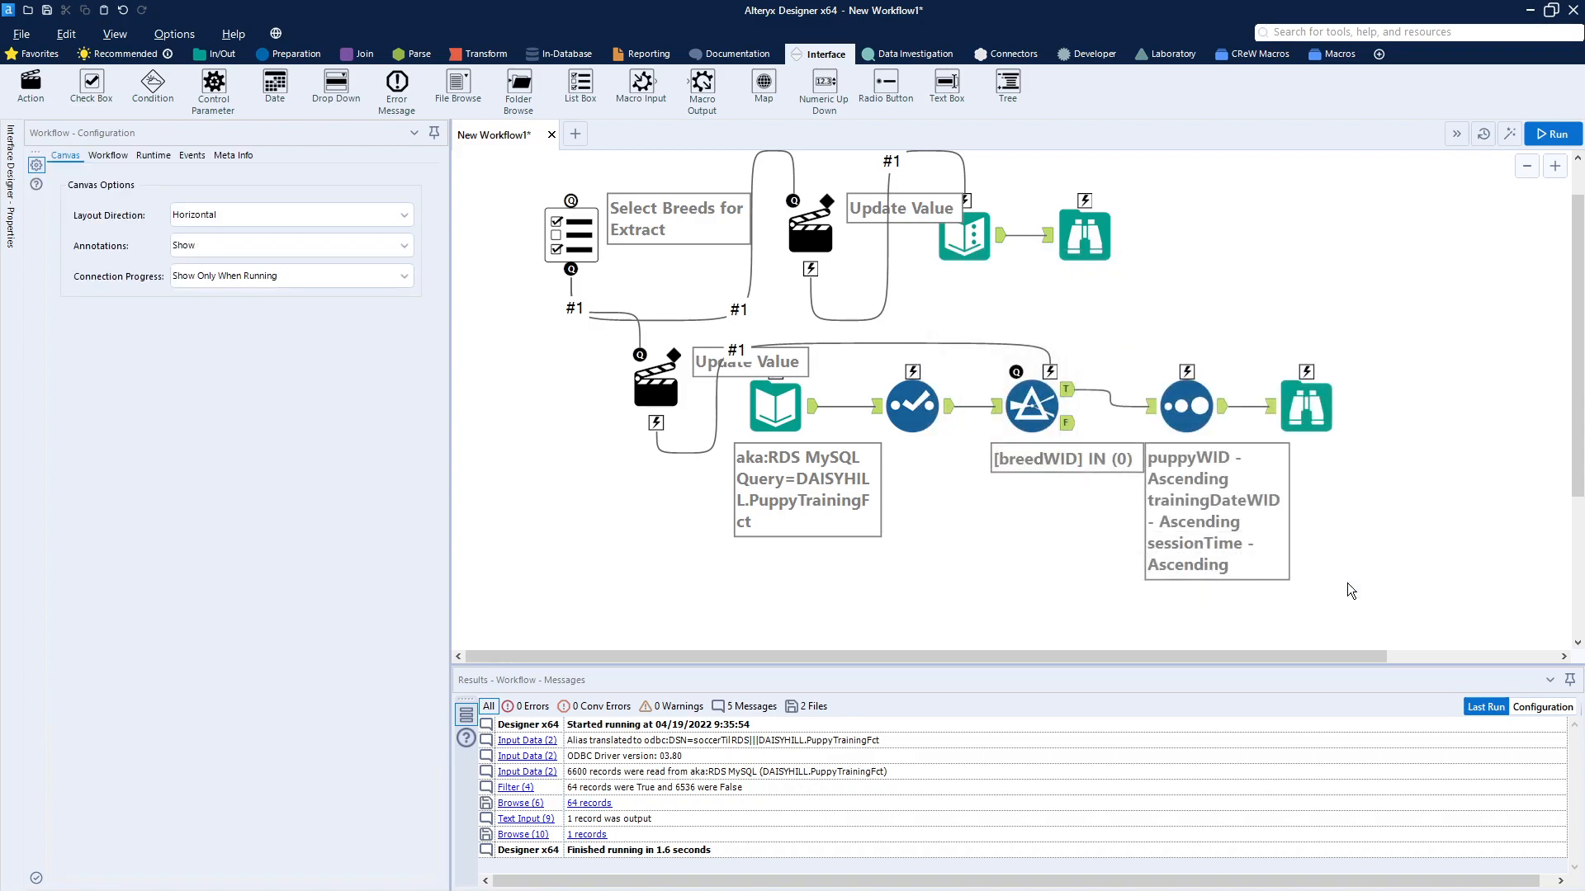